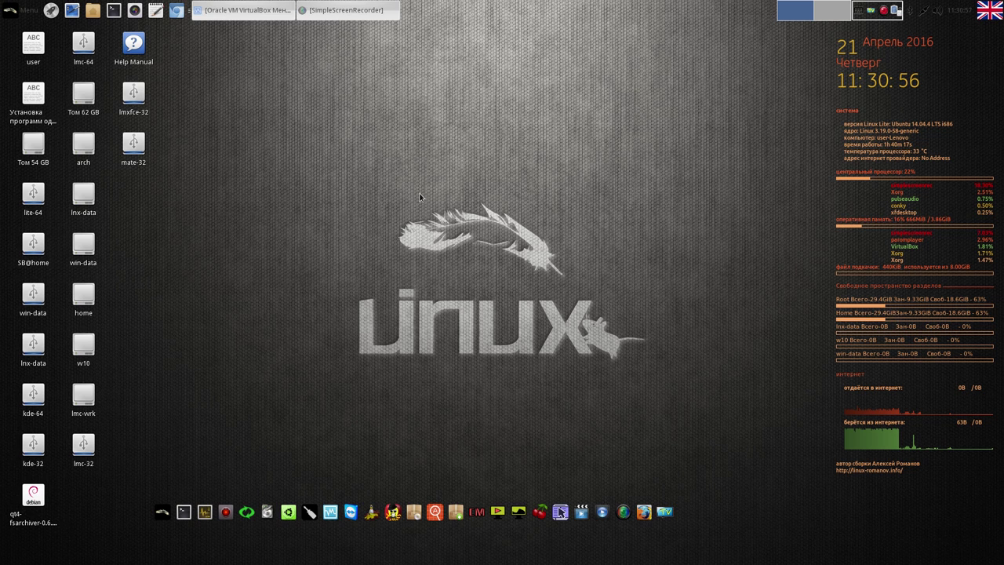
Right-click an empty spot on the top panel to bring up its panel options menu
right_click(526, 7)
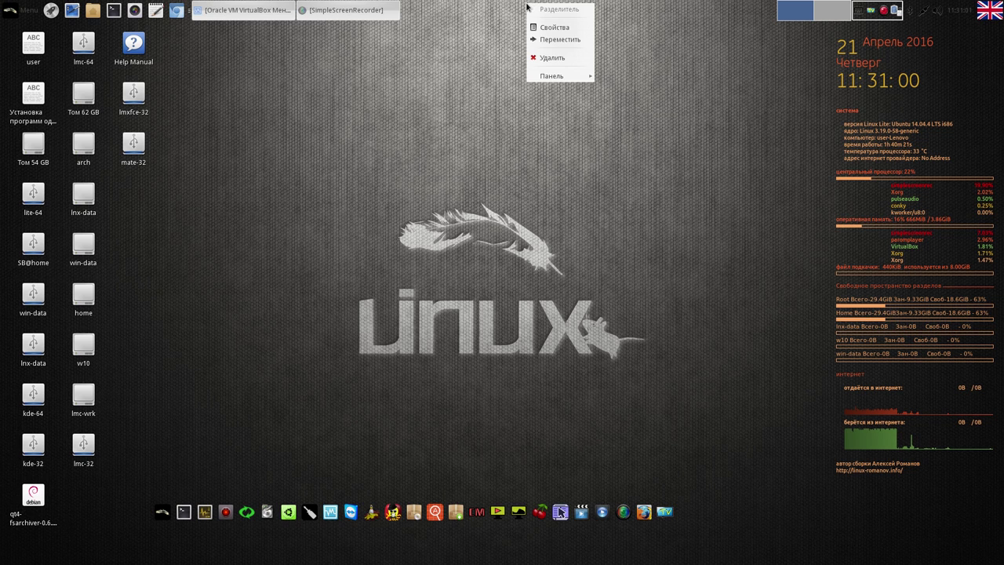
Open Panel Preferences and adjust the top panel's background alpha on the Appearance tab
mouse_move(546, 73)
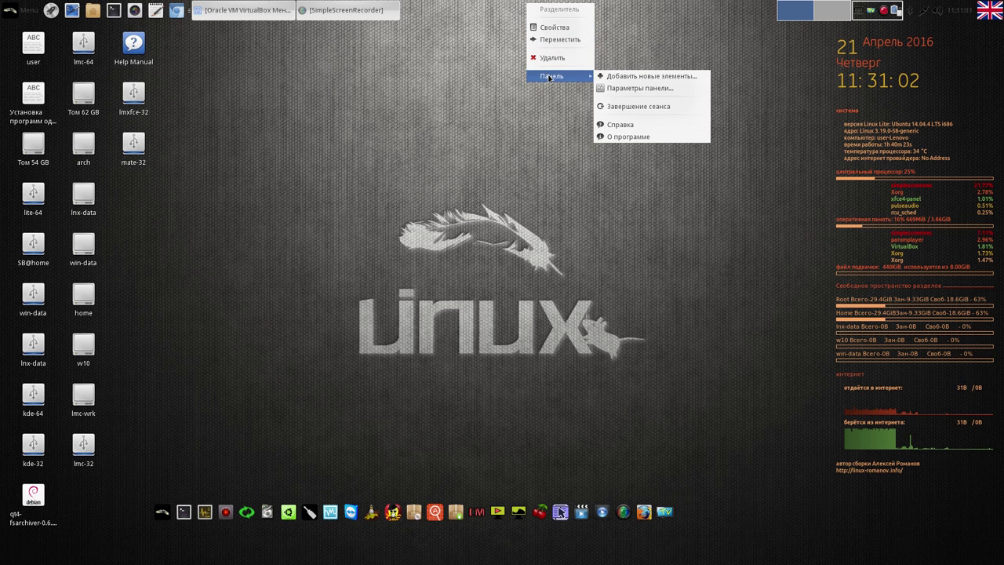
click(651, 89)
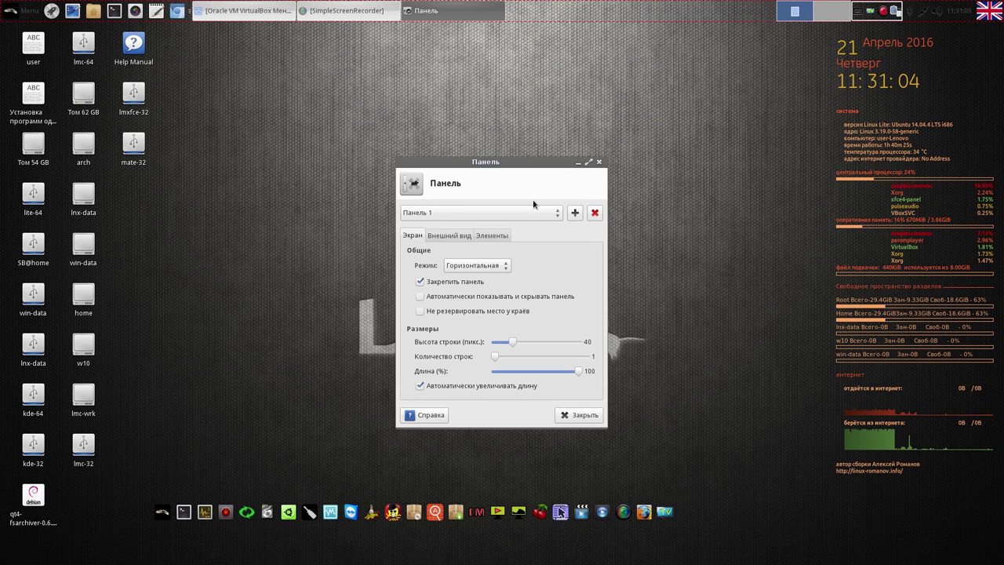
click(455, 235)
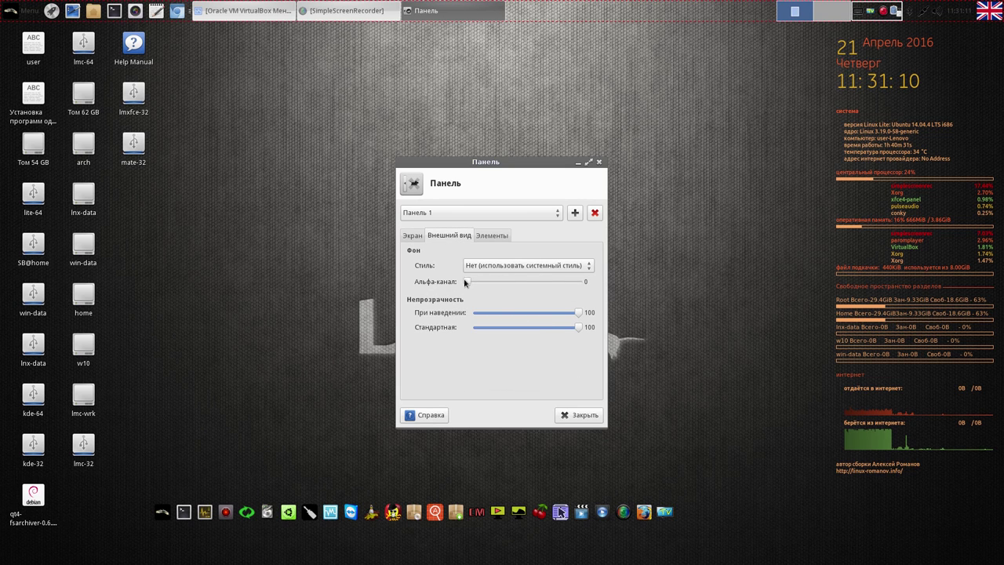
mouse_move(466, 282)
mouse_down()
mouse_move(585, 284)
mouse_move(446, 284)
mouse_up()
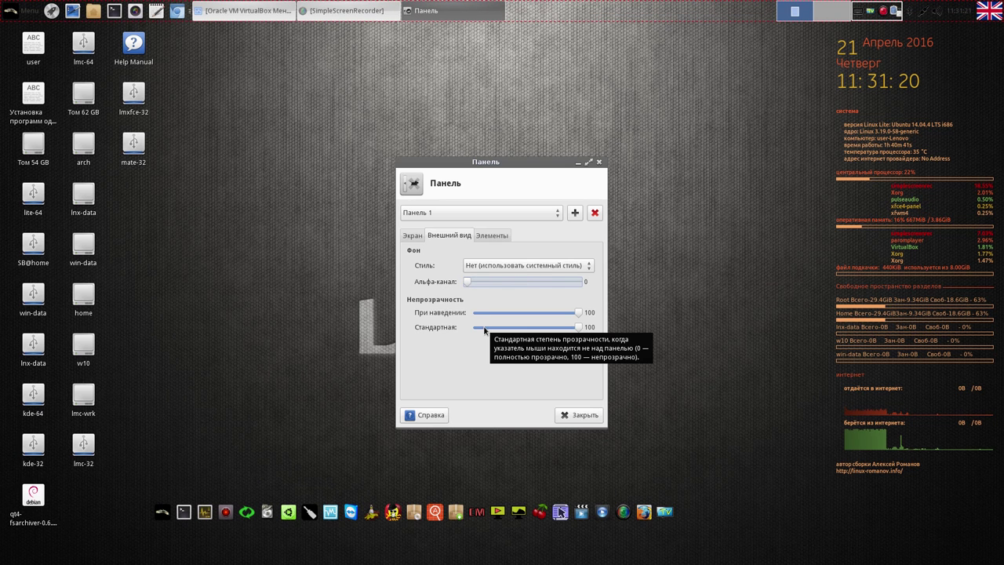
Switch to Панель 2 and set its background alpha to 9
click(556, 217)
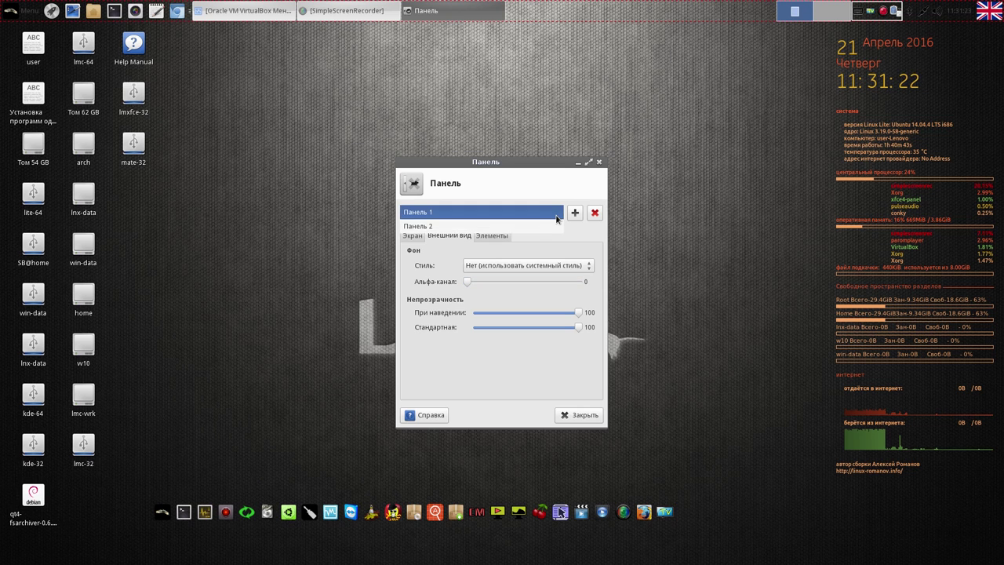
click(547, 226)
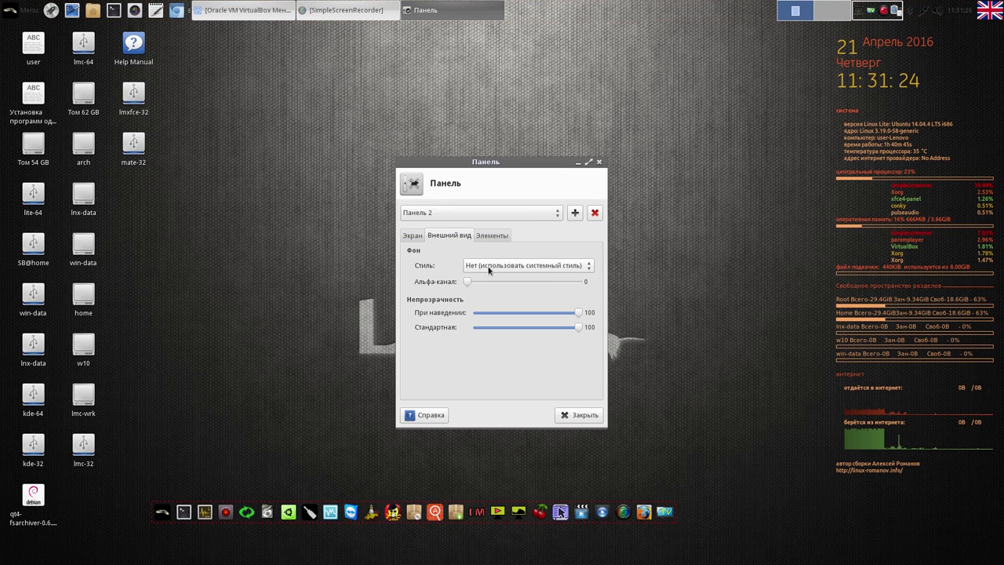
drag(467, 280, 553, 282)
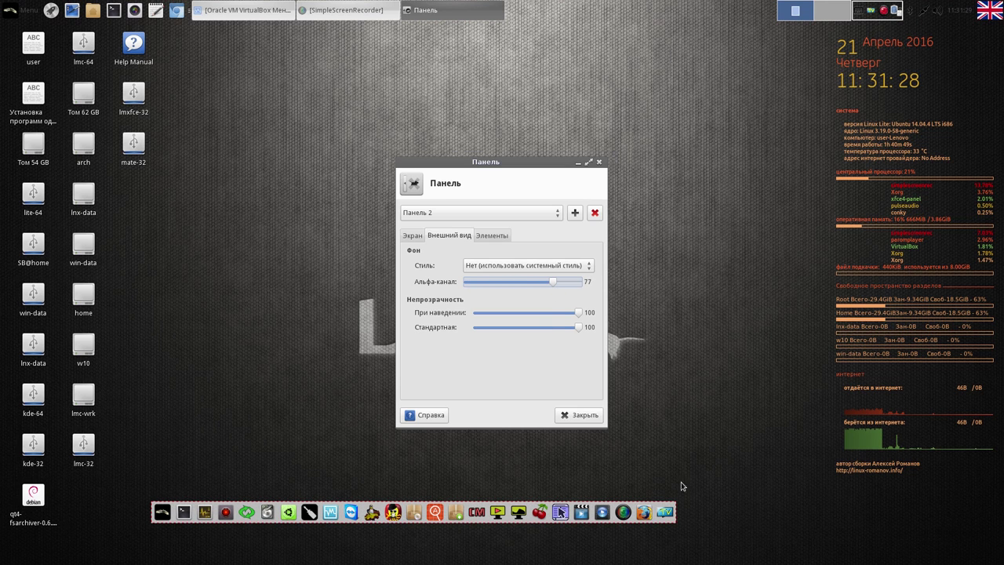
drag(555, 280, 476, 282)
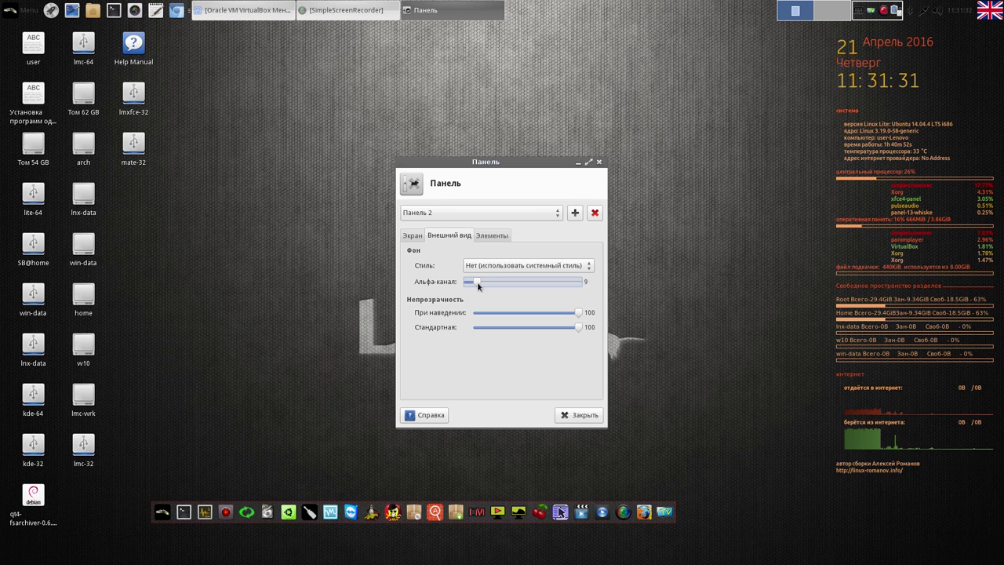
click(409, 236)
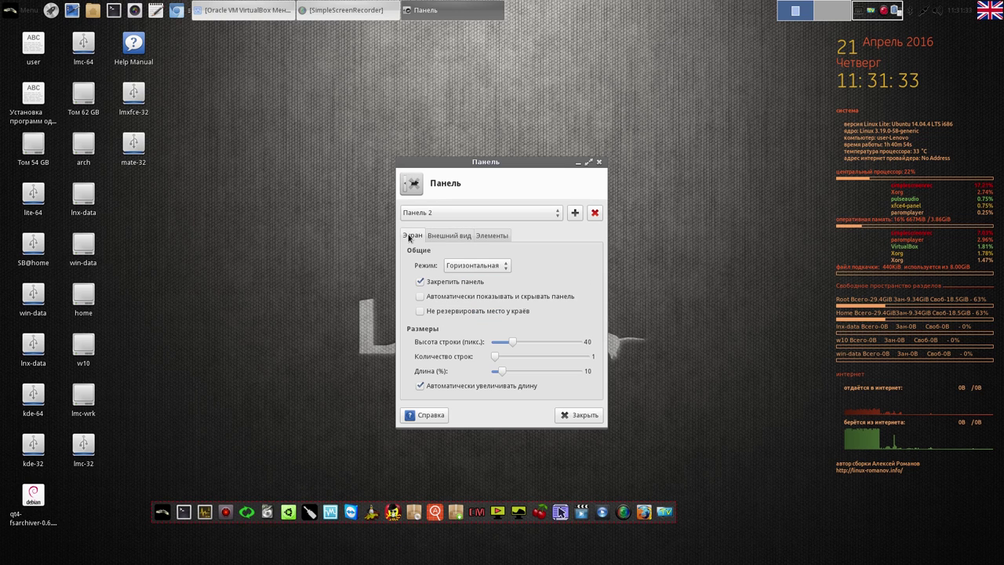
Unlock the dock, shift it further right along the bottom, and lock it again
click(420, 283)
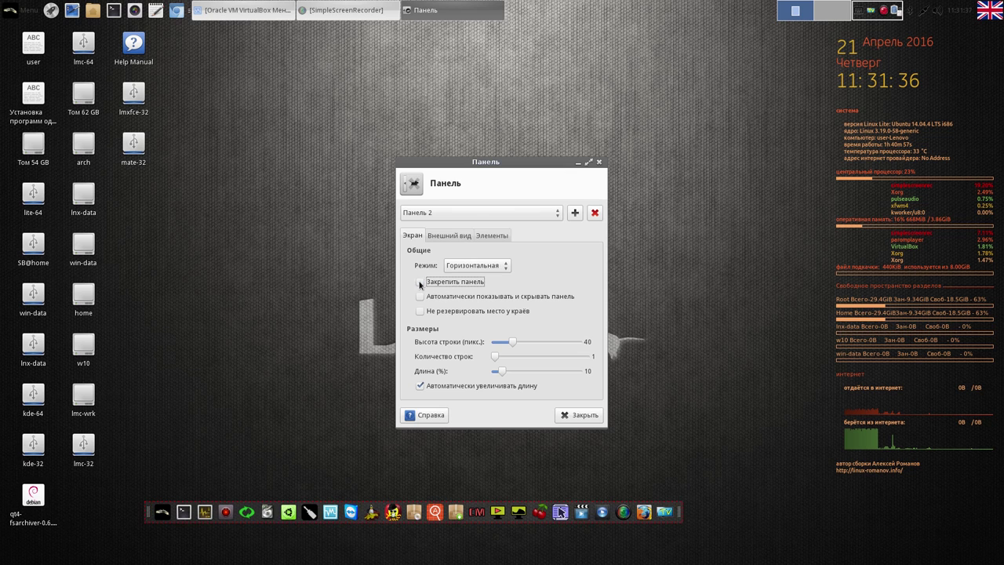
drag(682, 517, 985, 506)
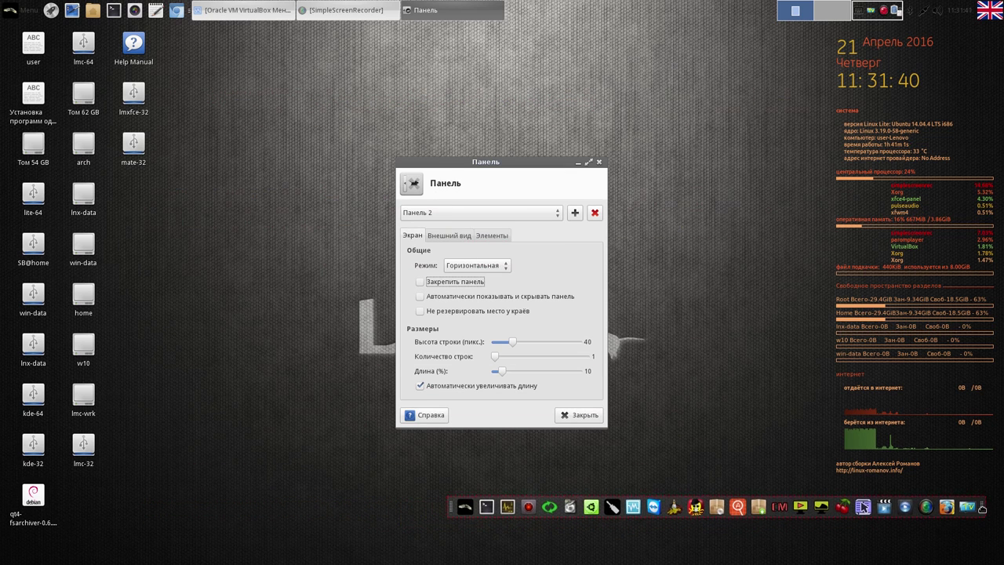
click(419, 284)
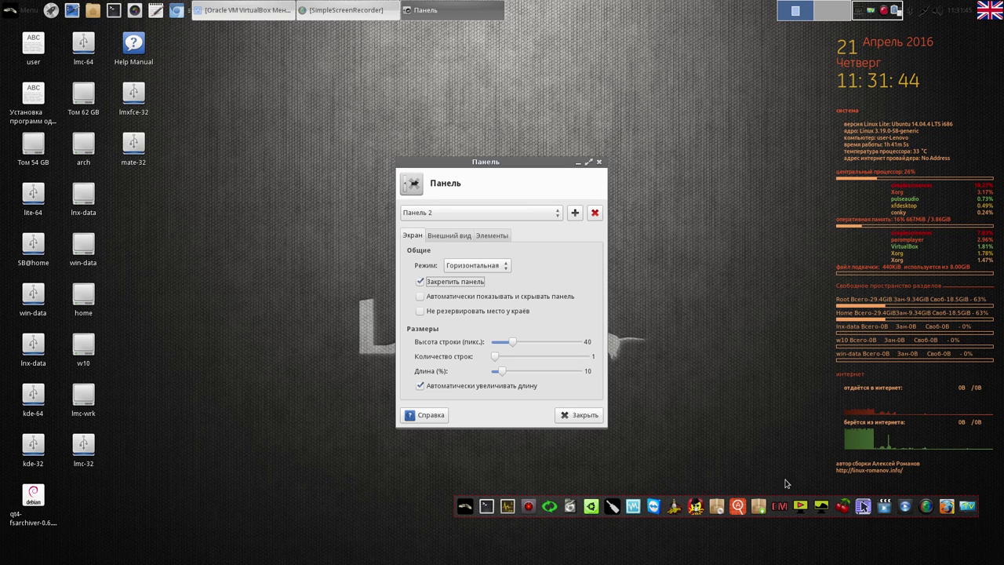
Try the dock in Vertical mode, then return it to Horizontal at bottom centre and relock
click(421, 282)
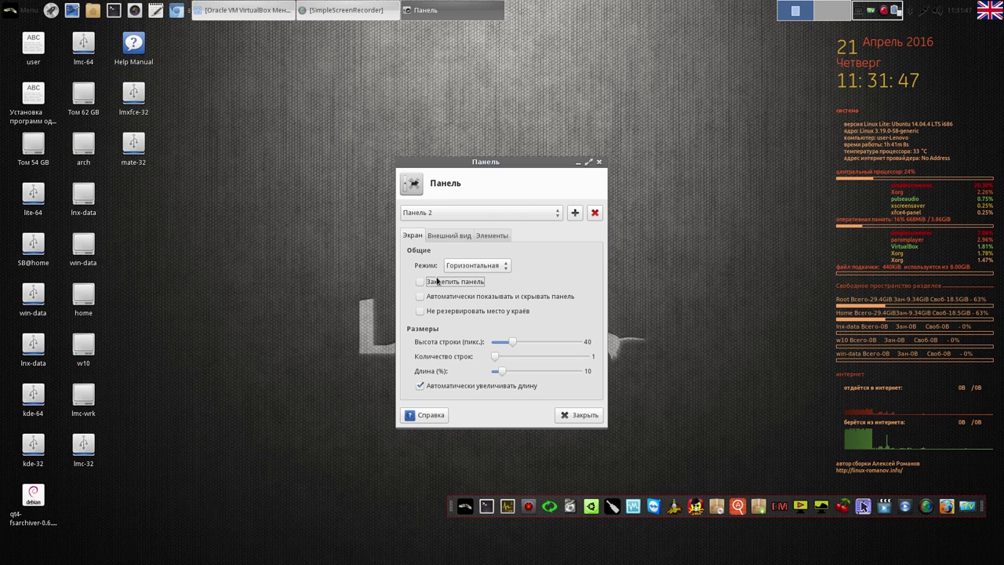
click(502, 268)
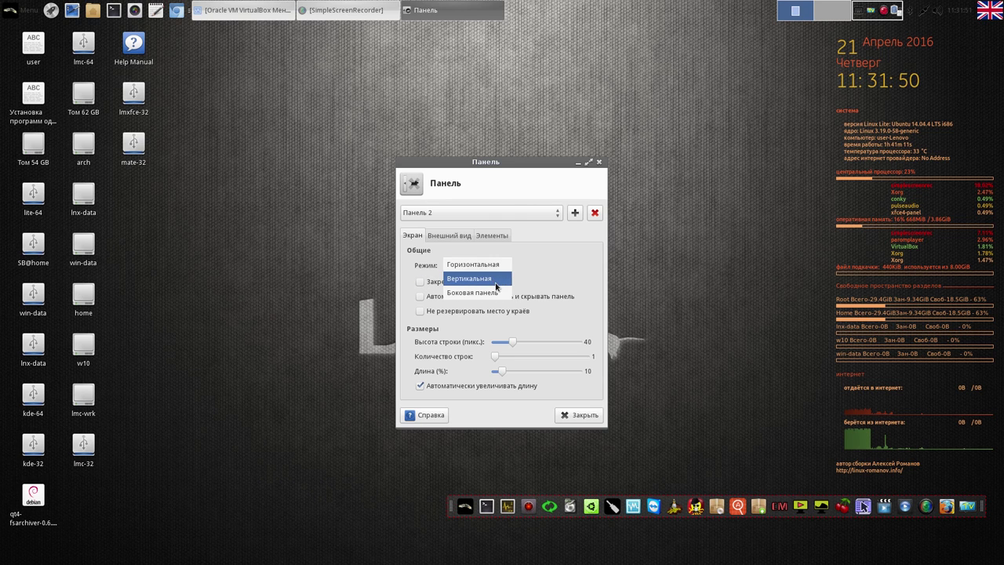
click(494, 283)
drag(718, 33, 998, 33)
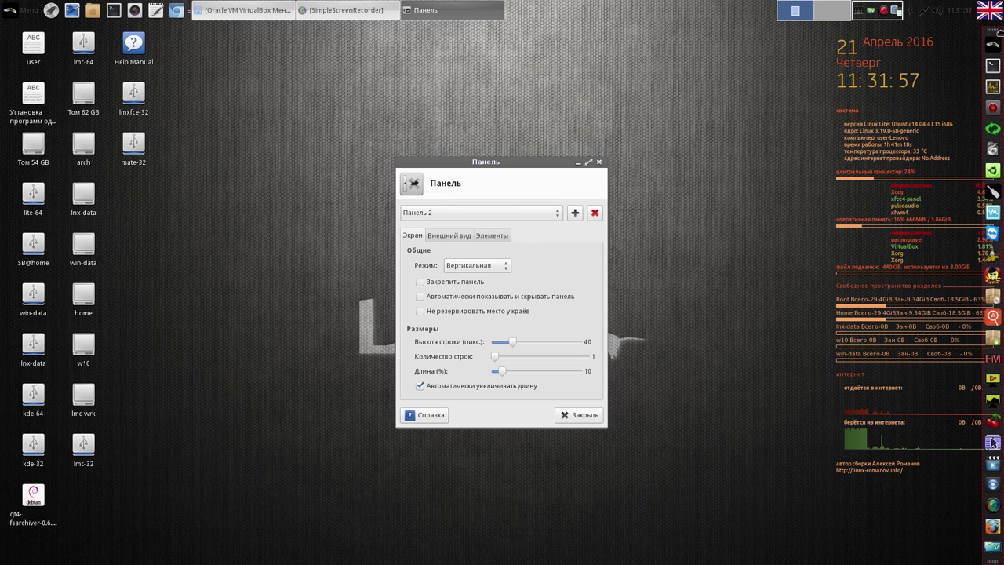
click(501, 267)
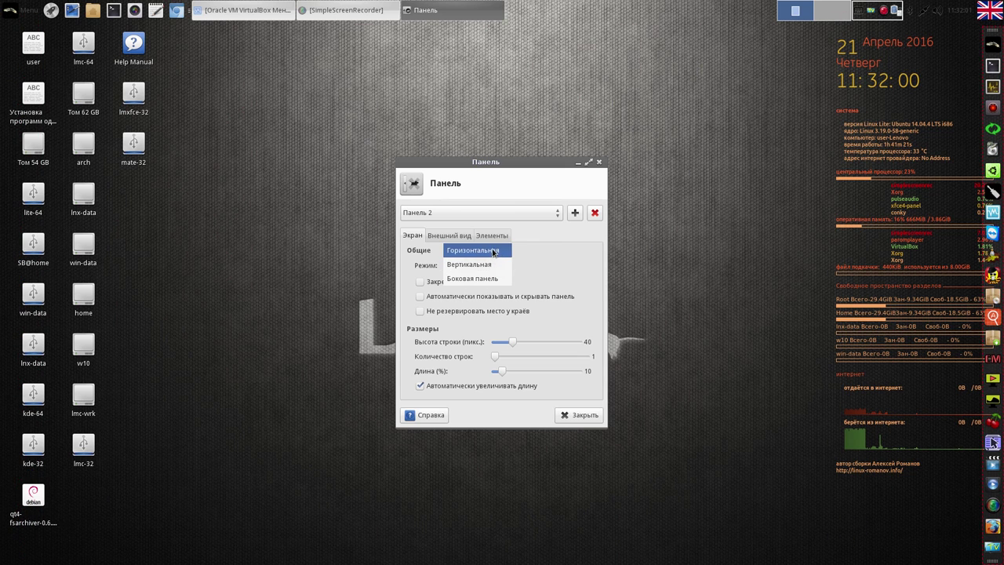
click(493, 251)
drag(1000, 558, 702, 542)
click(421, 283)
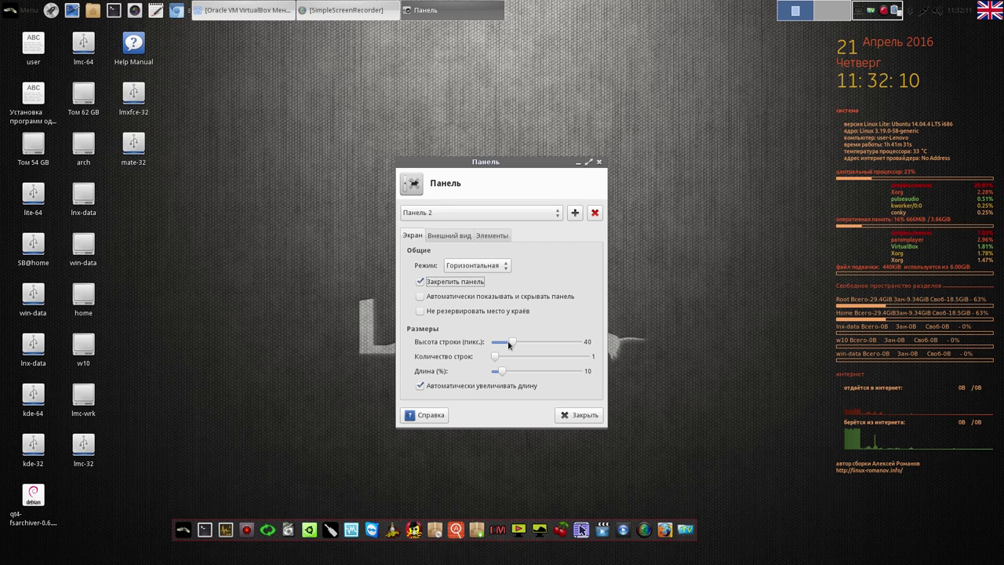
Set the dock's background alpha to 0, check Панель 1's display settings, and close preferences
click(463, 236)
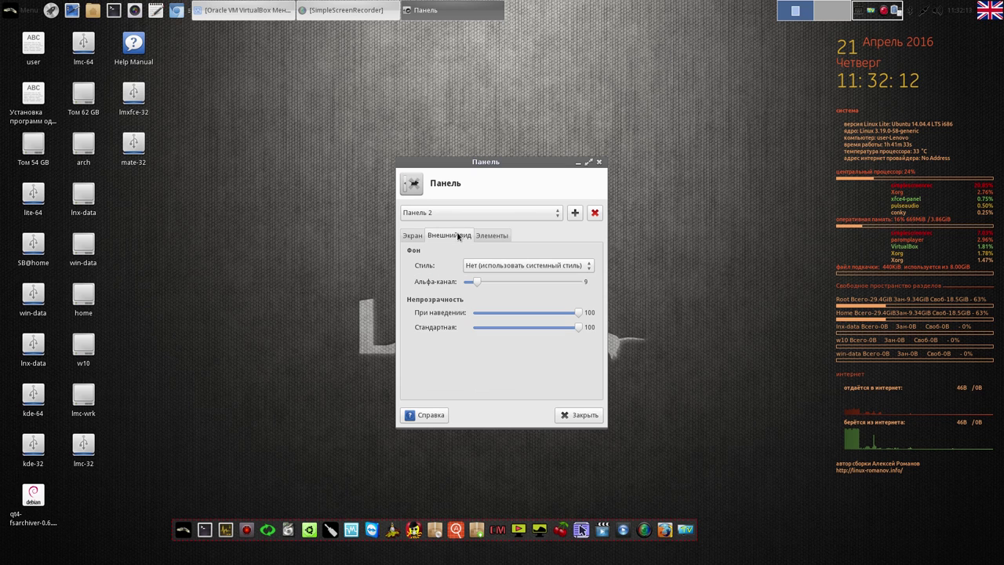
drag(477, 284, 459, 282)
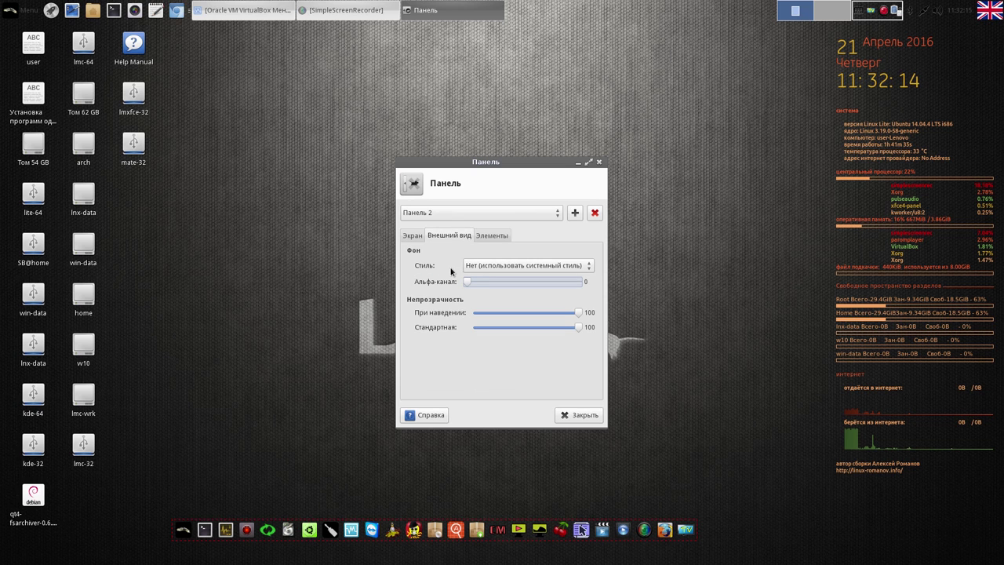
click(559, 213)
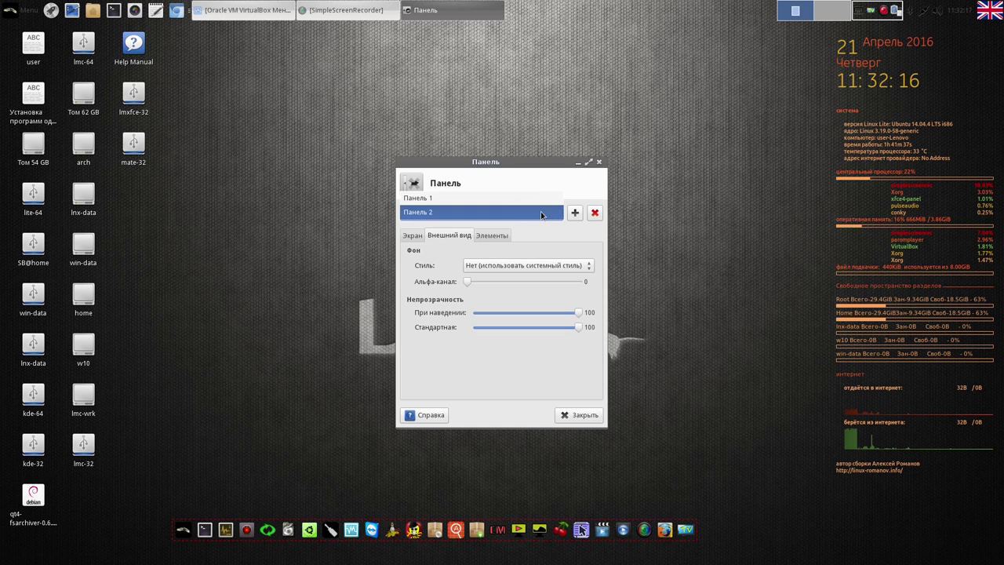
click(509, 203)
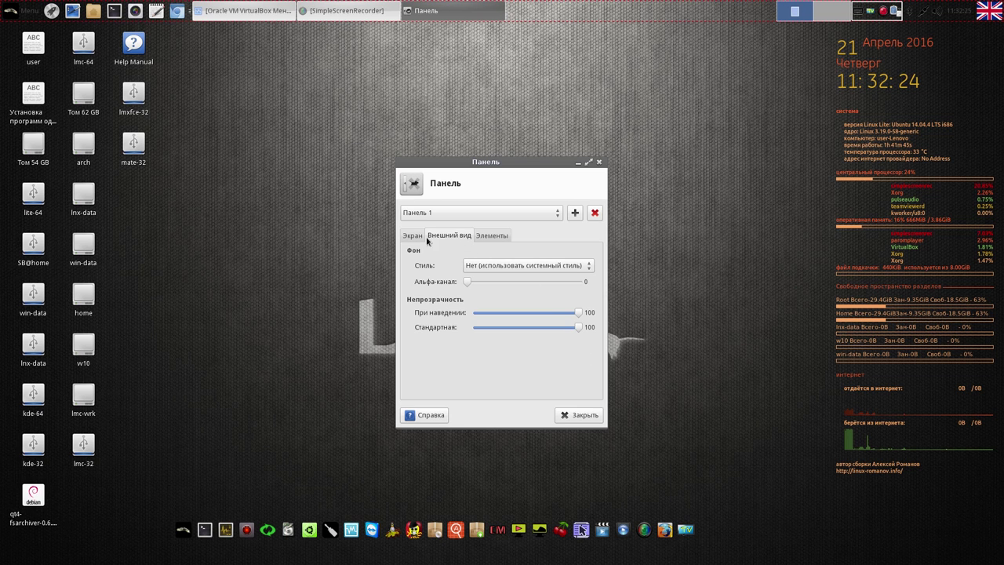
click(414, 236)
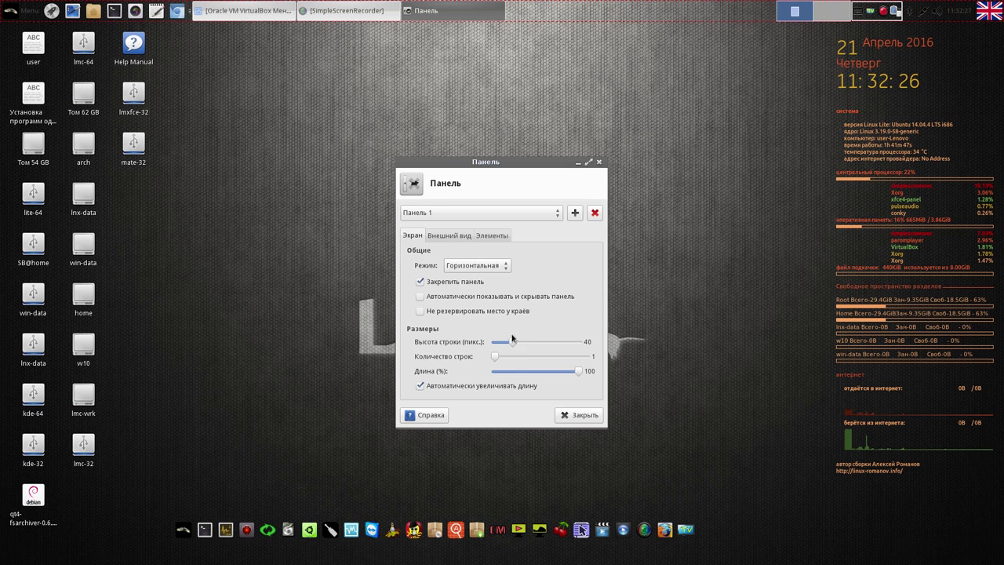
click(549, 212)
click(535, 226)
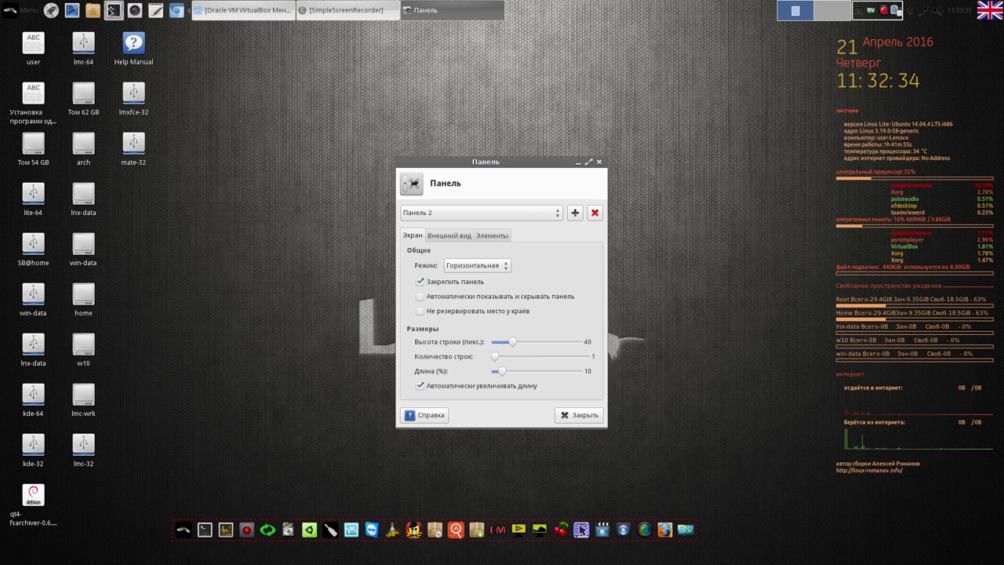
click(584, 415)
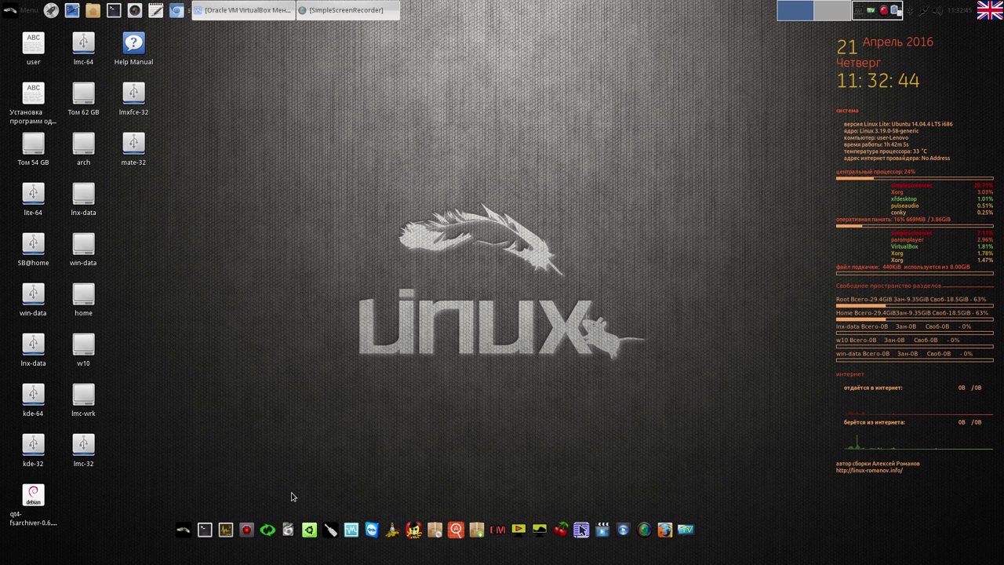
Launch Systemback with the administrator password, review the systemback_live_2016-04-21 Live image, then close it
click(268, 530)
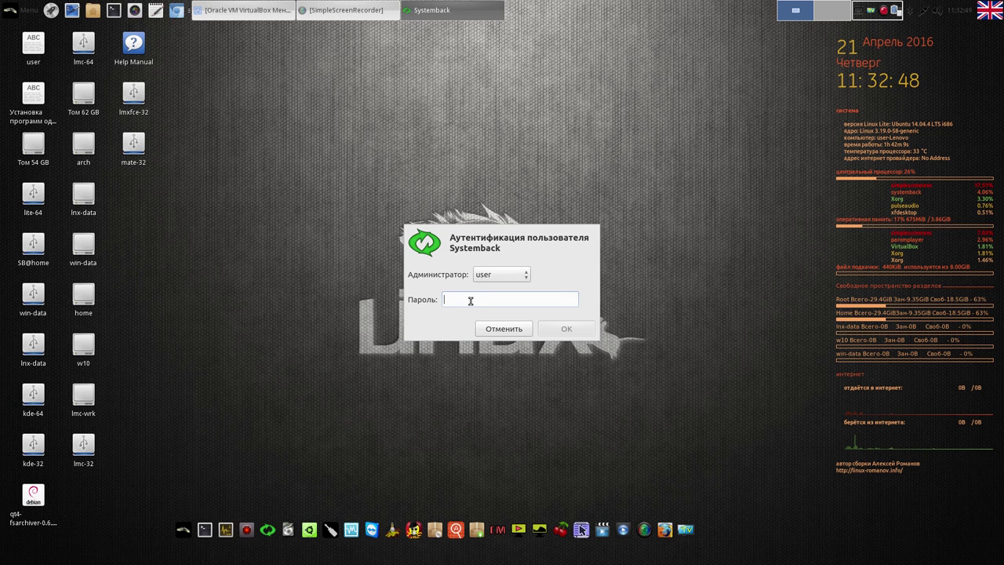
text(12345)
click(560, 325)
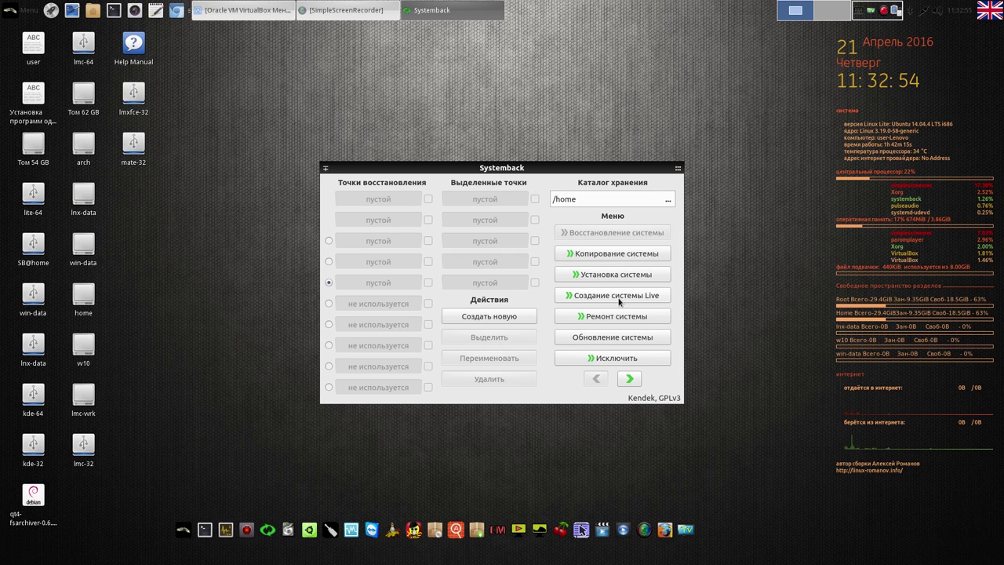
click(619, 296)
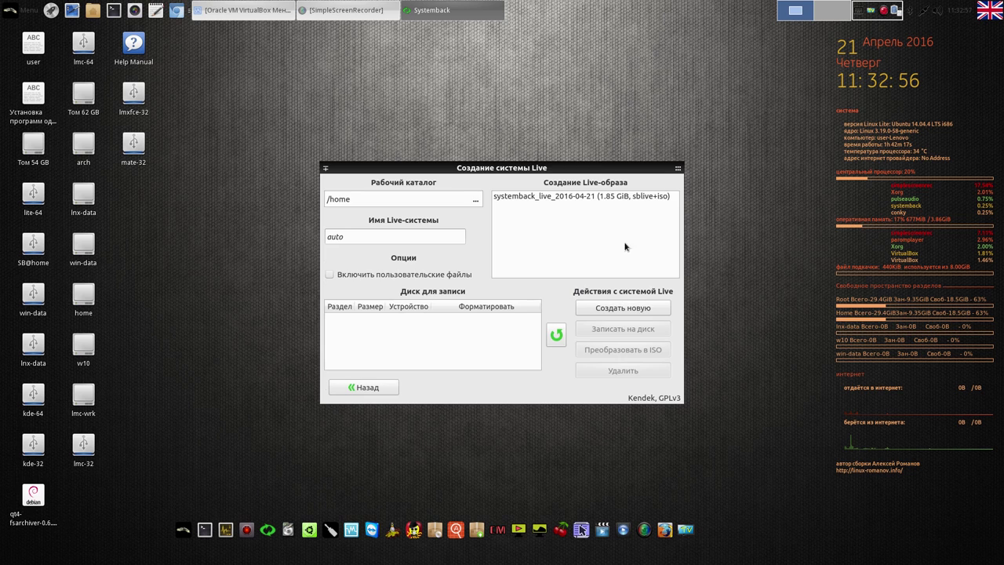
click(637, 197)
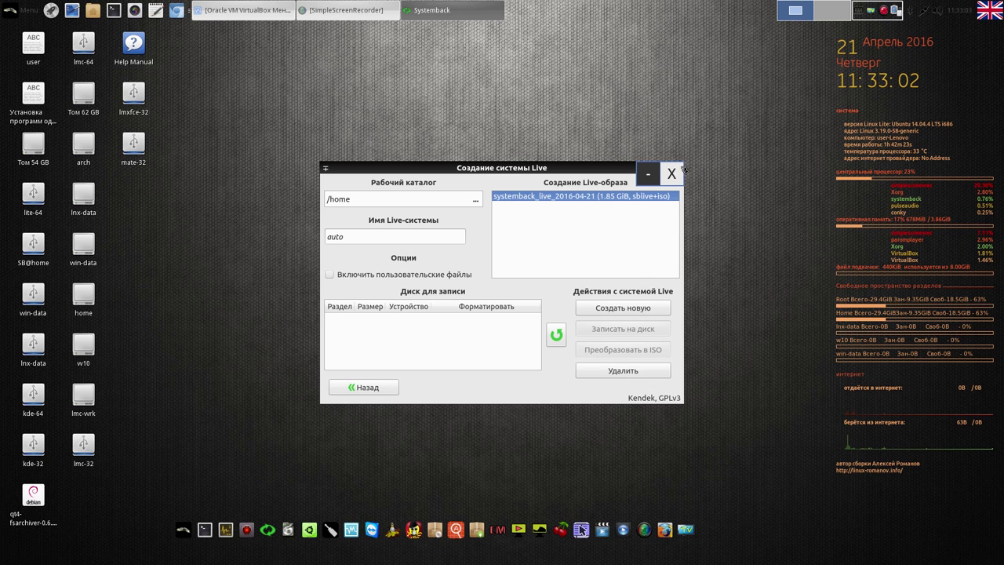
click(674, 170)
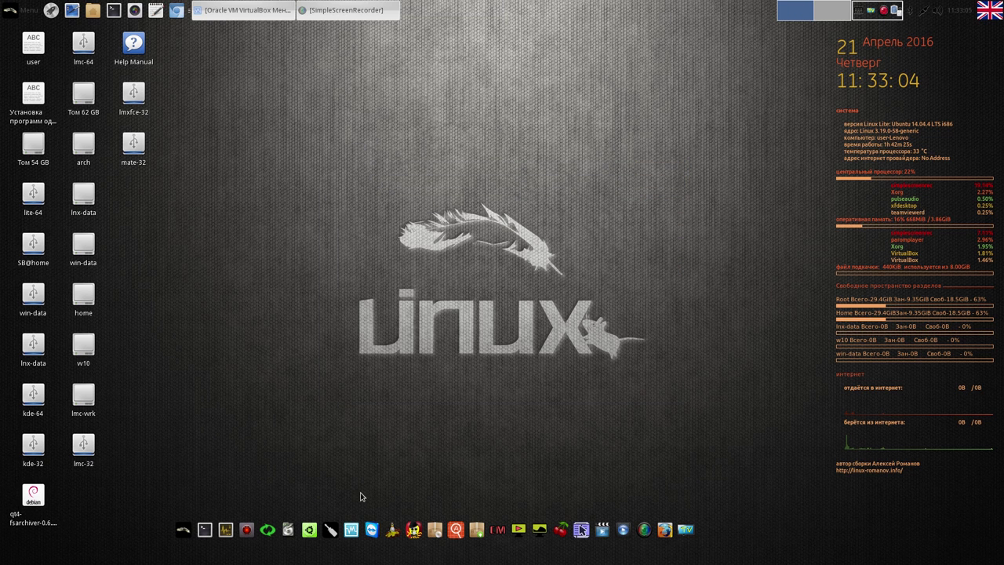
Restore VirtualBox Manager, start the lite virtual machine, and minimize the Manager
click(251, 11)
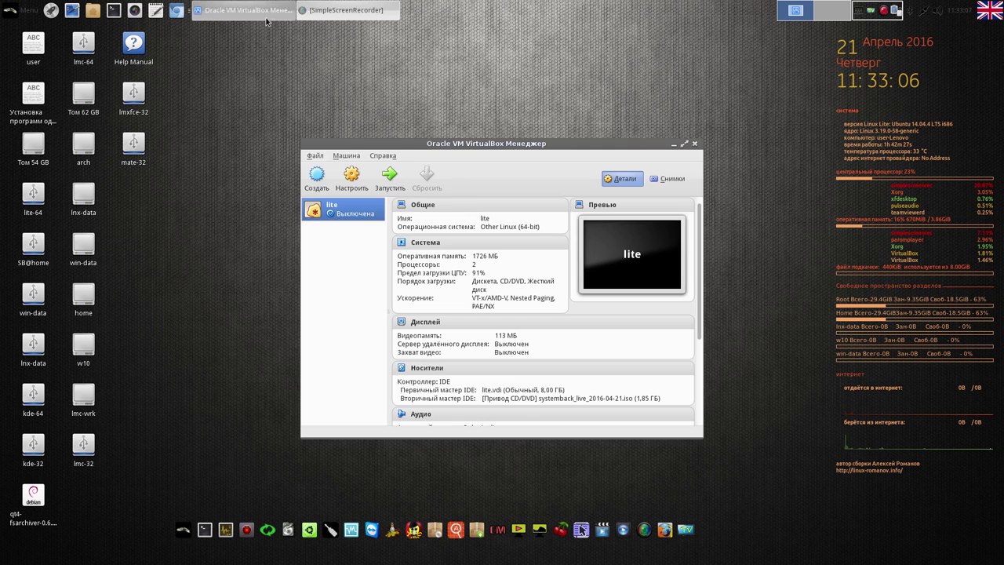
click(394, 180)
click(673, 146)
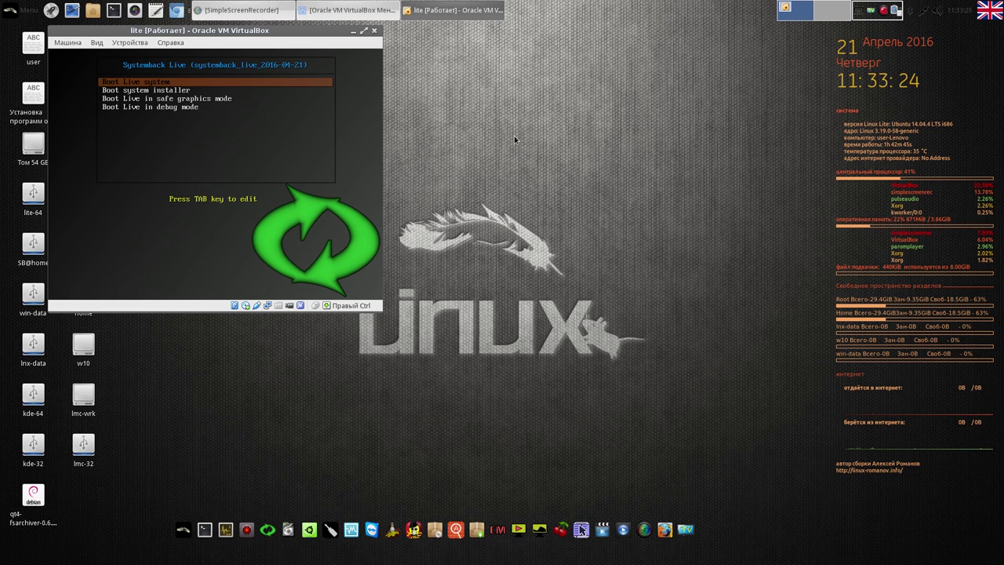
Move and enlarge the lite VM window, then close it and confirm powering off
click(885, 11)
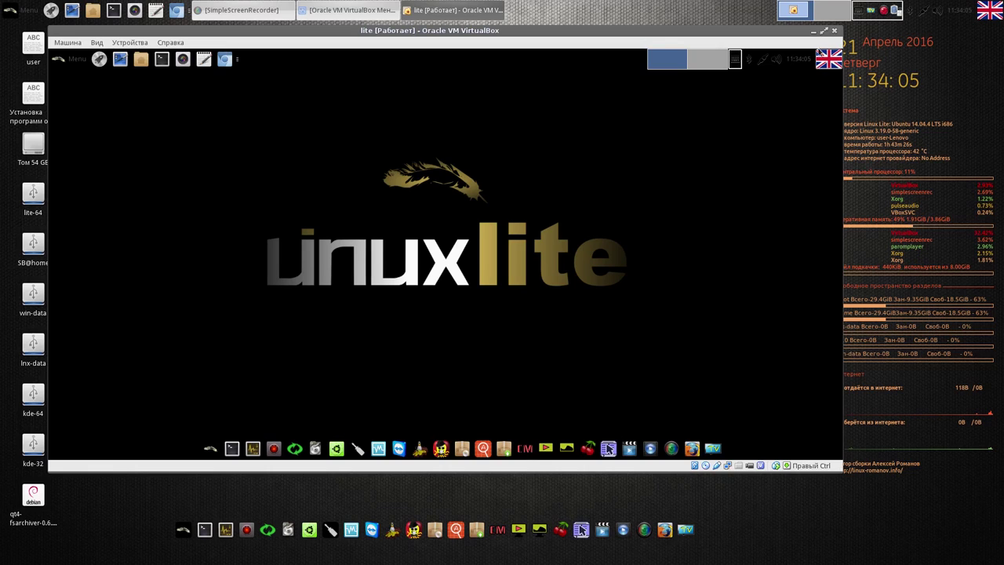
drag(779, 34, 734, 34)
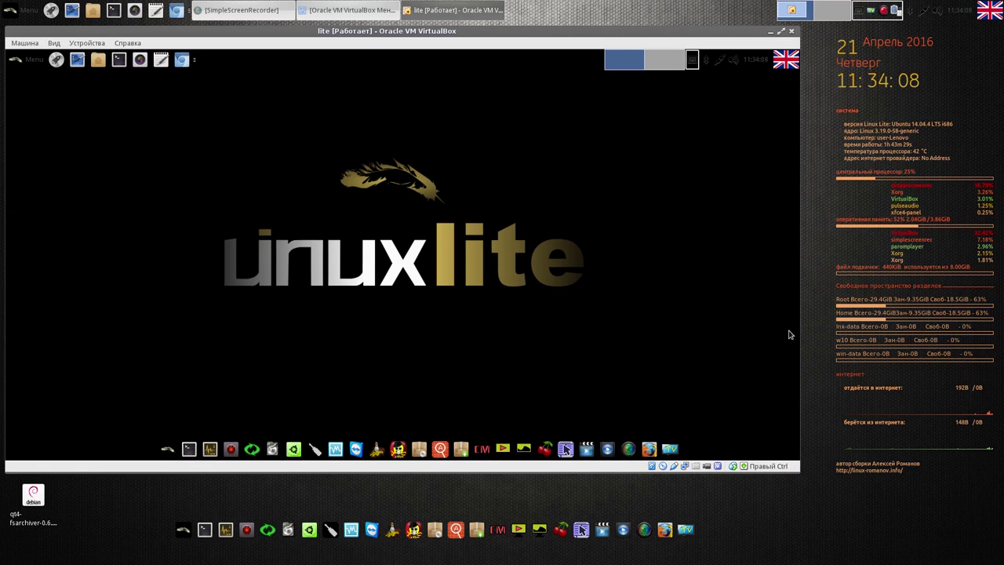
drag(794, 467, 979, 549)
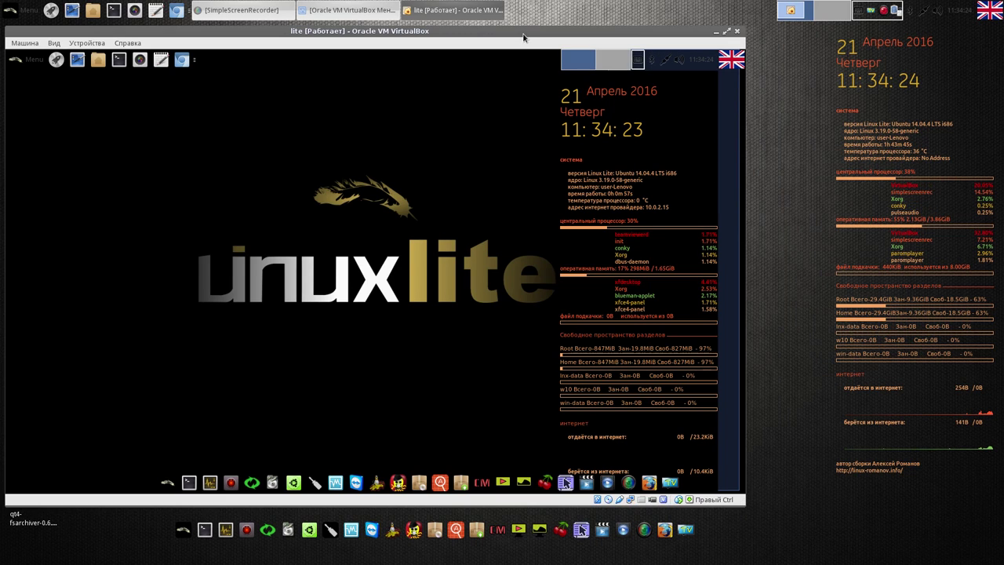
drag(527, 29, 550, 28)
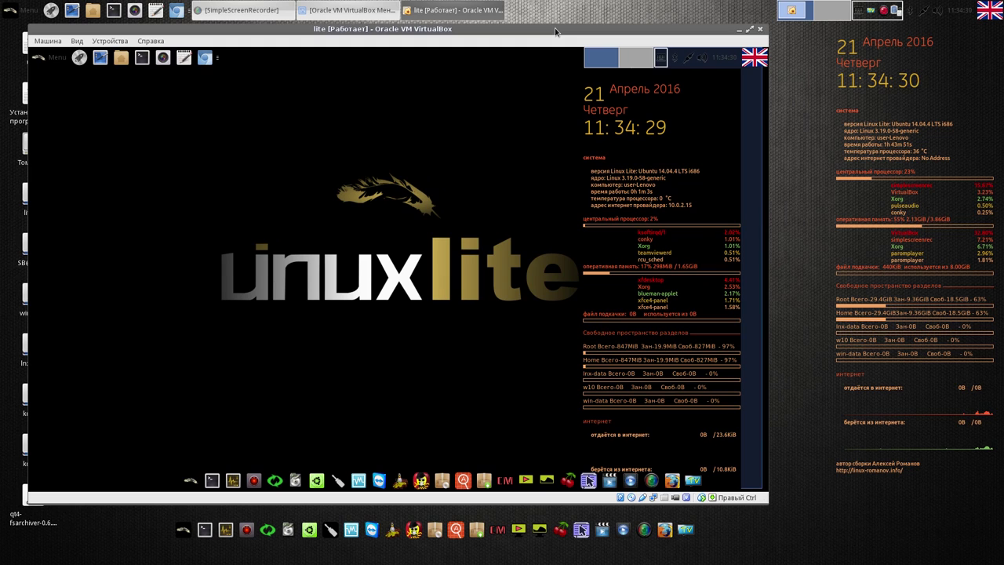
drag(582, 488, 477, 34)
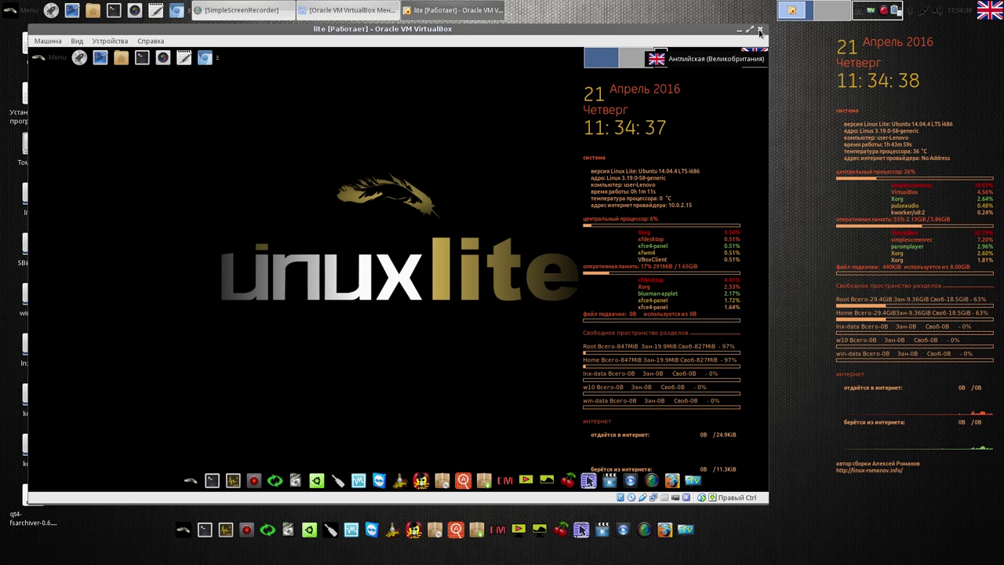
click(759, 33)
click(459, 302)
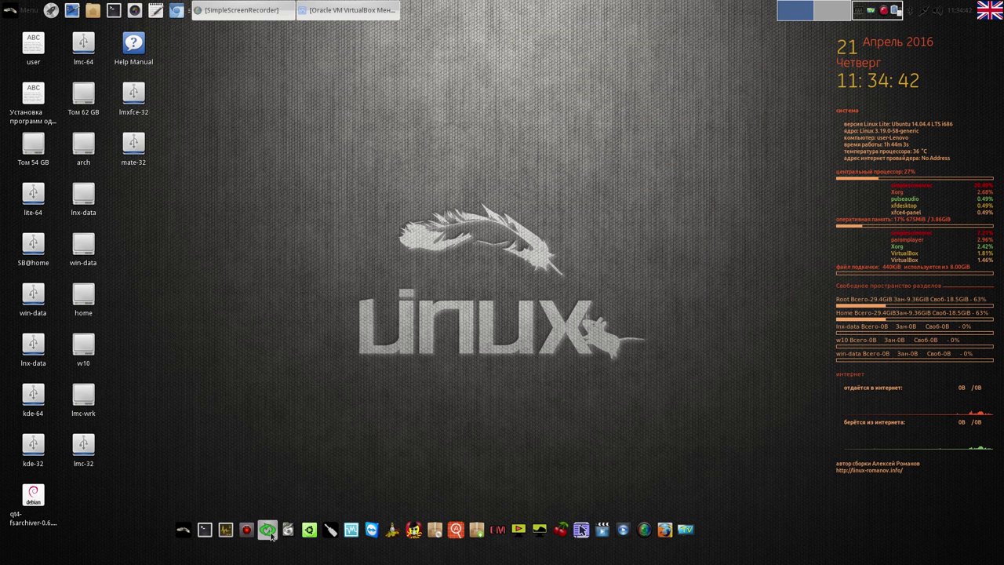
Launch Systemback and authenticate by pasting the administrator password
click(267, 530)
right_click(465, 300)
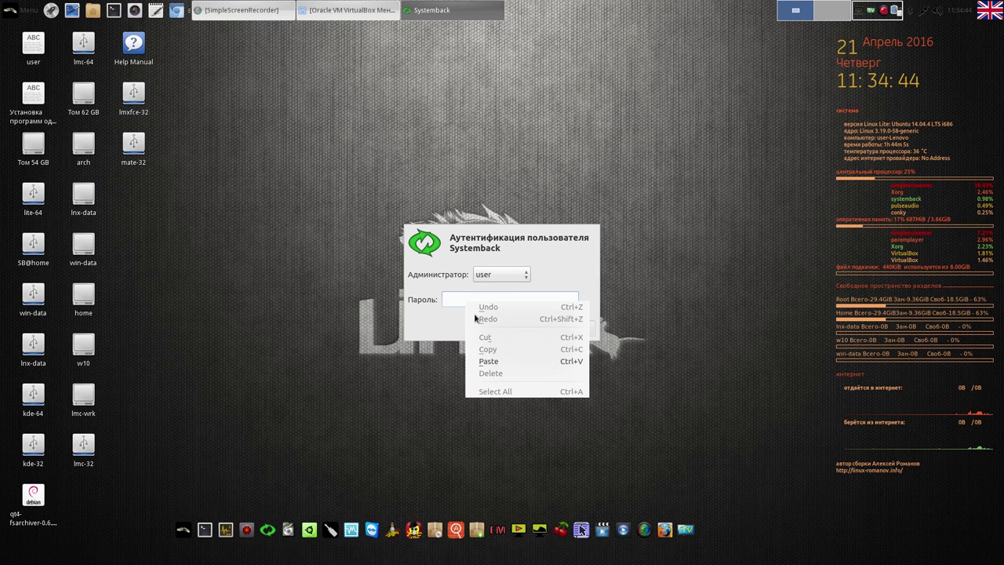
click(480, 366)
click(556, 333)
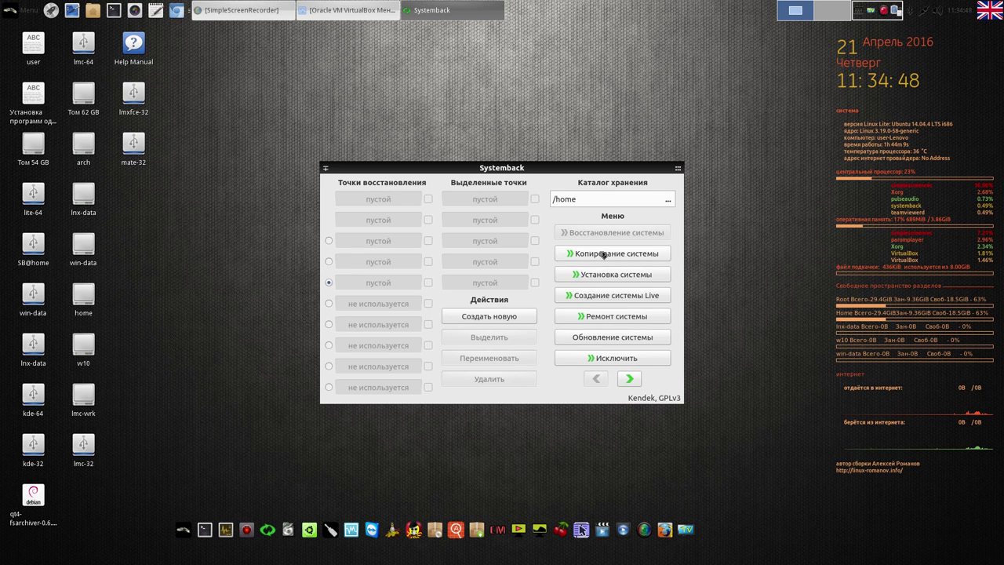
Visit the Копирование системы and Установка системы pages, then return to the main menu
click(603, 253)
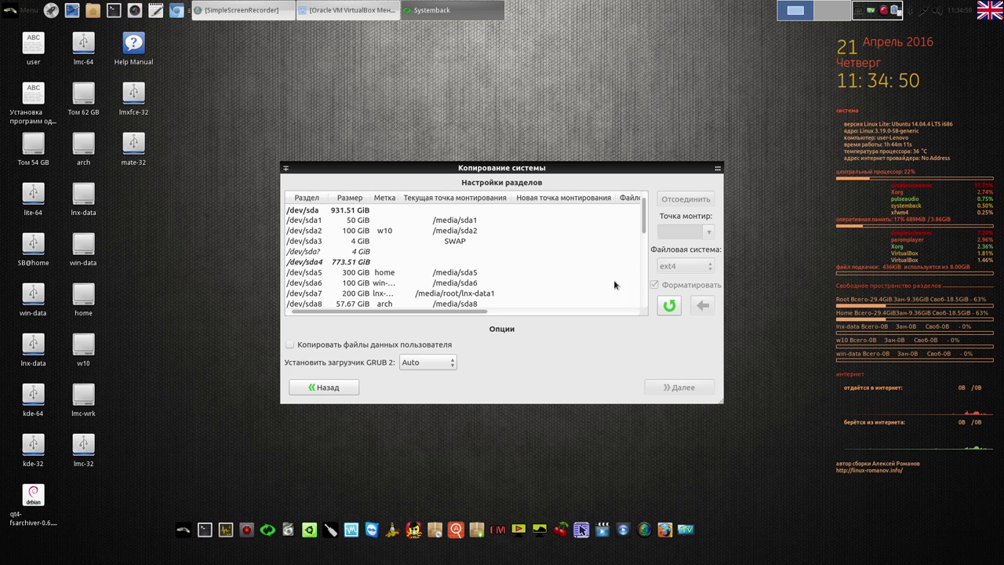
click(323, 387)
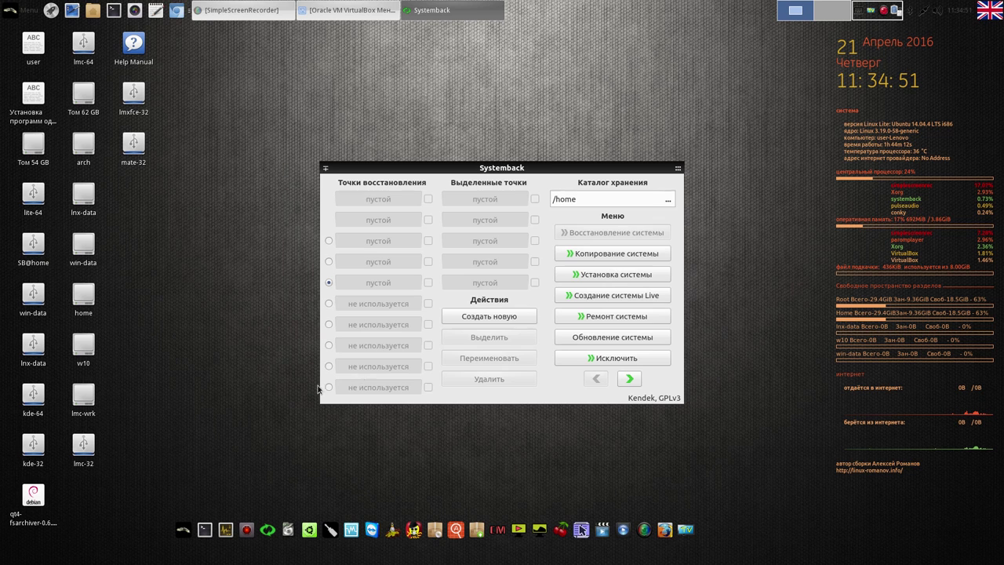
click(612, 275)
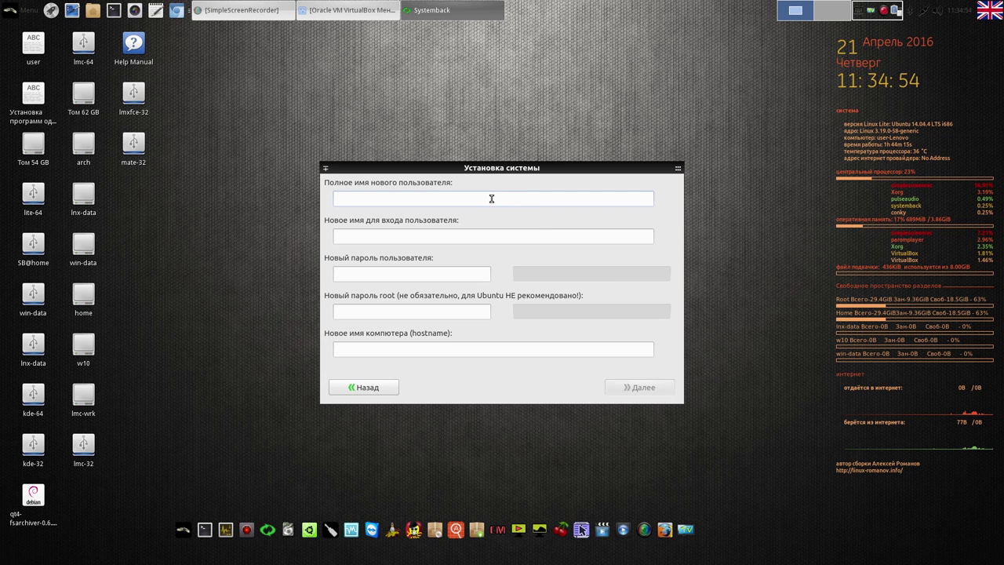
click(464, 237)
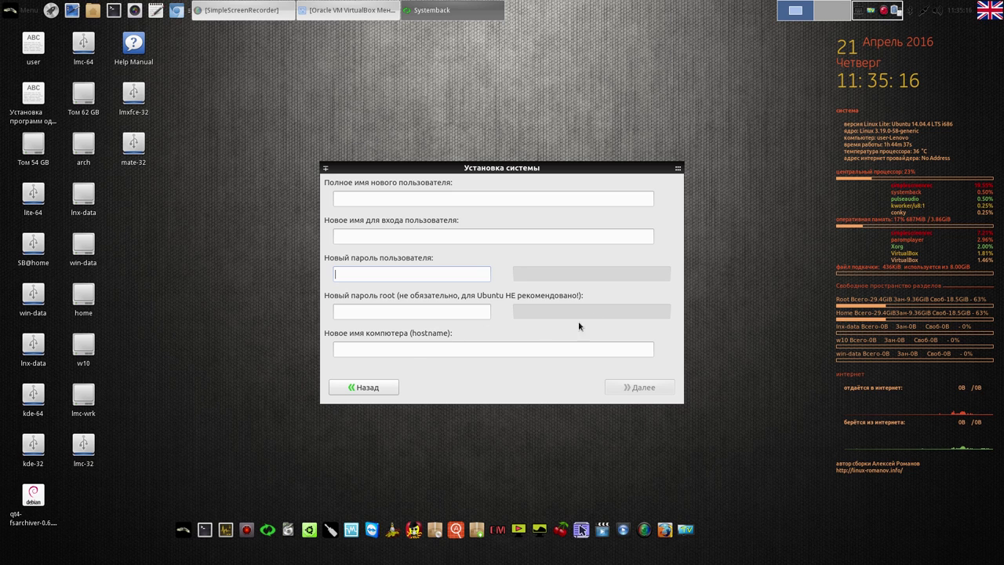
click(437, 349)
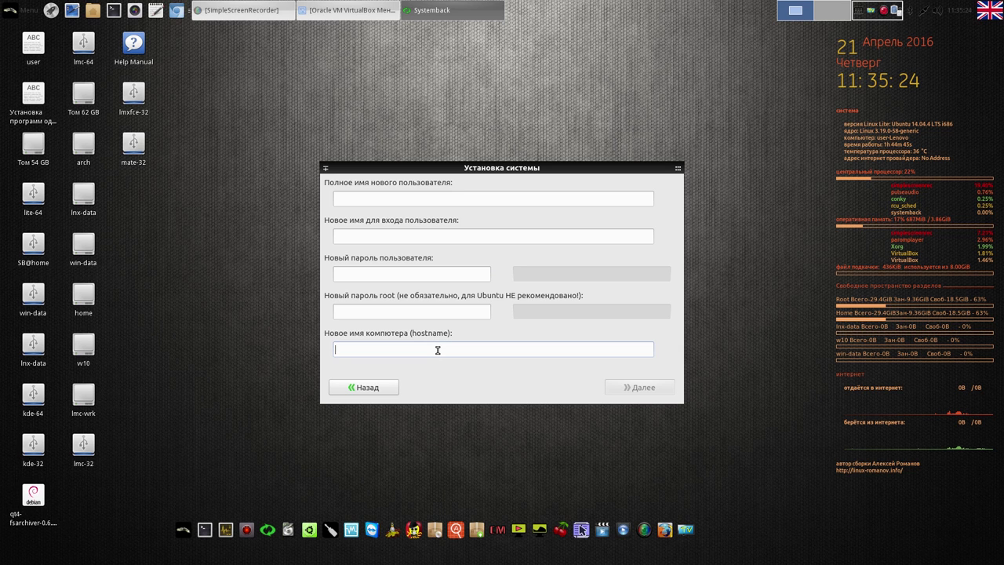
click(384, 387)
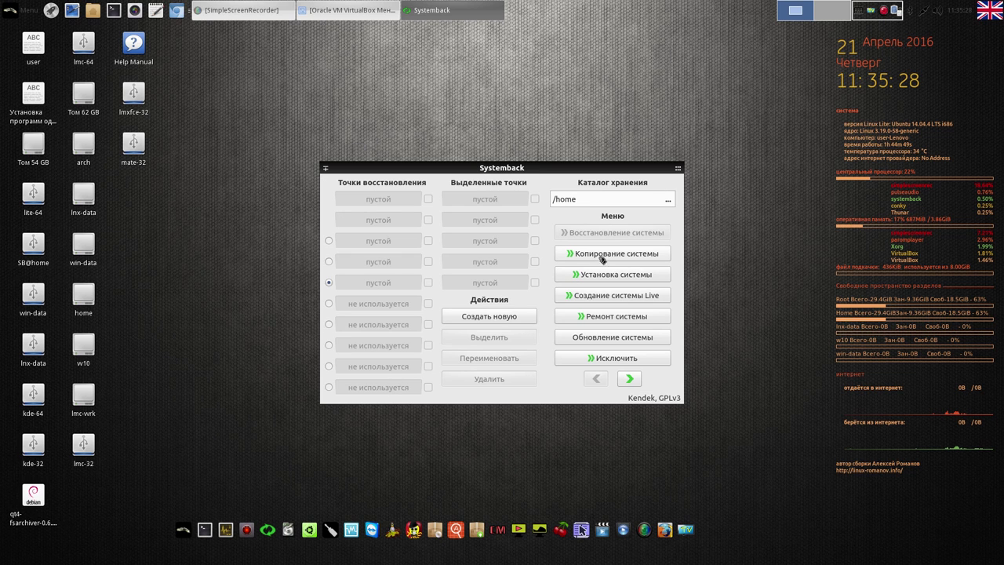
Open Копирование системы, select partition /dev/sda1, and close Systemback
click(603, 255)
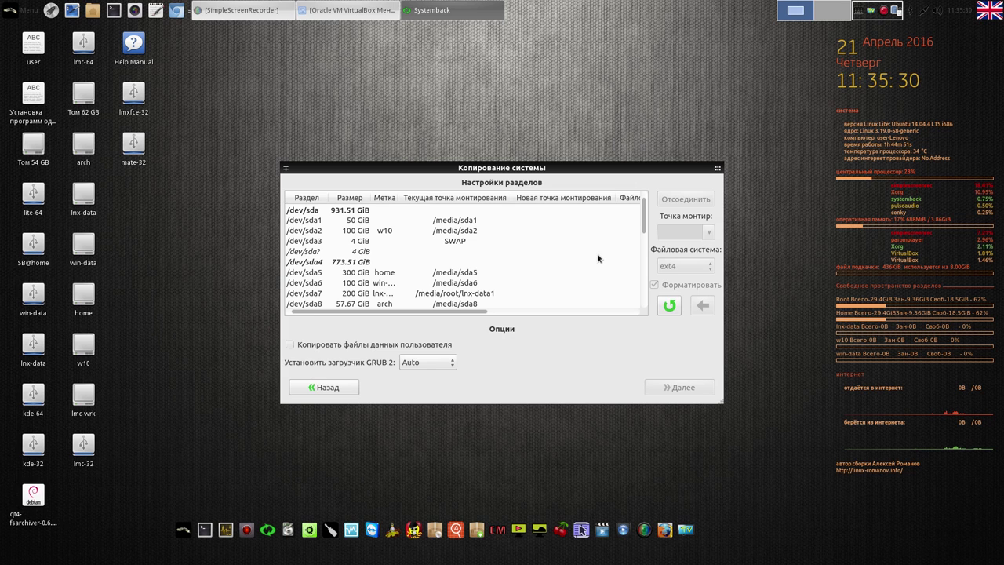
click(460, 222)
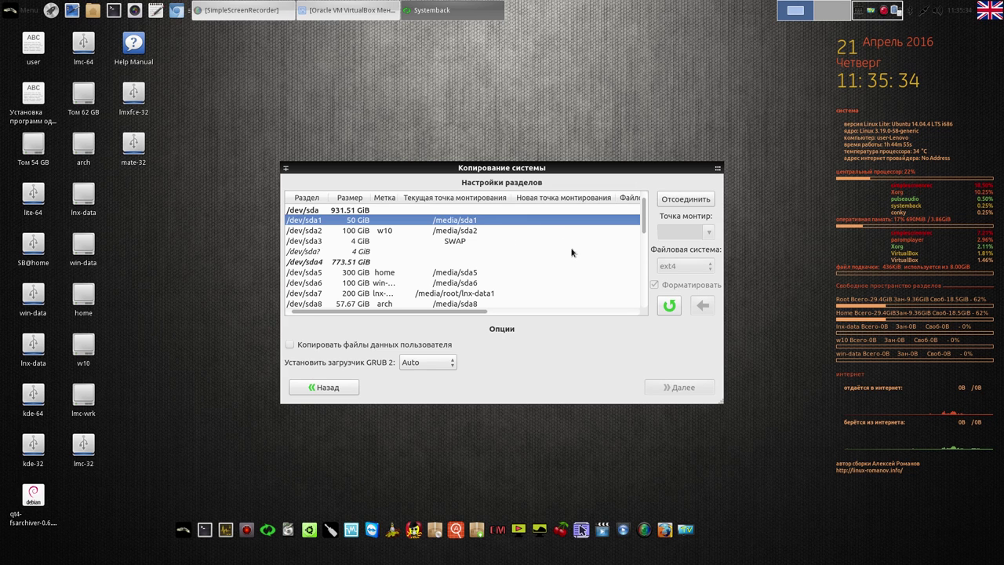
click(715, 169)
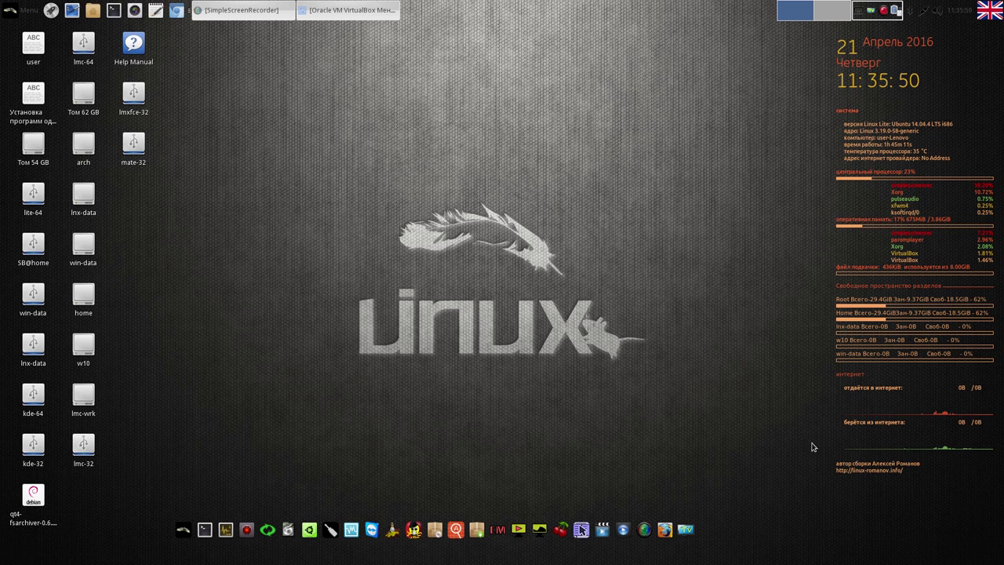
In Conky Manager, disable new_rus, try бело-красная and miui clock, and enable желто-зеленая
click(496, 531)
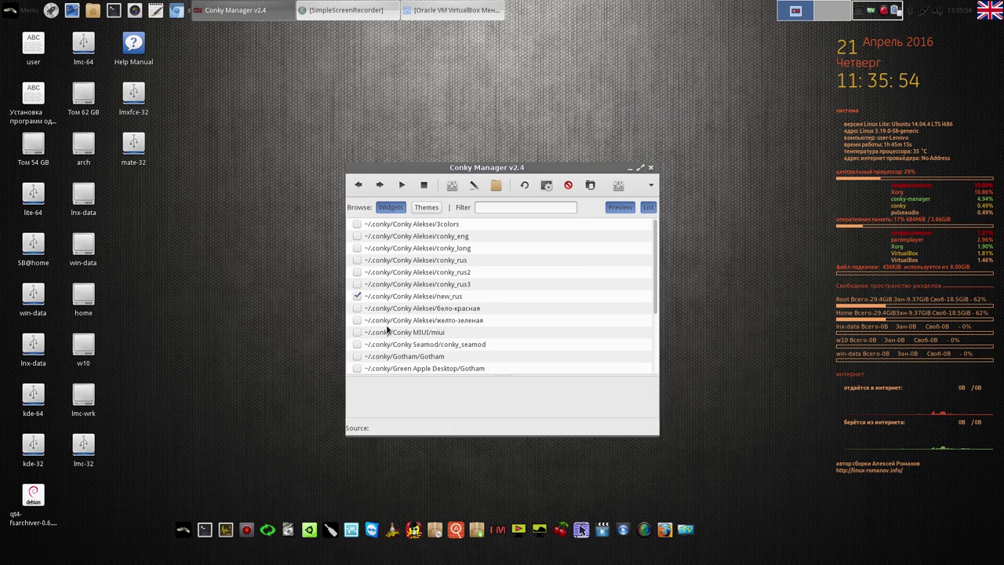
click(357, 297)
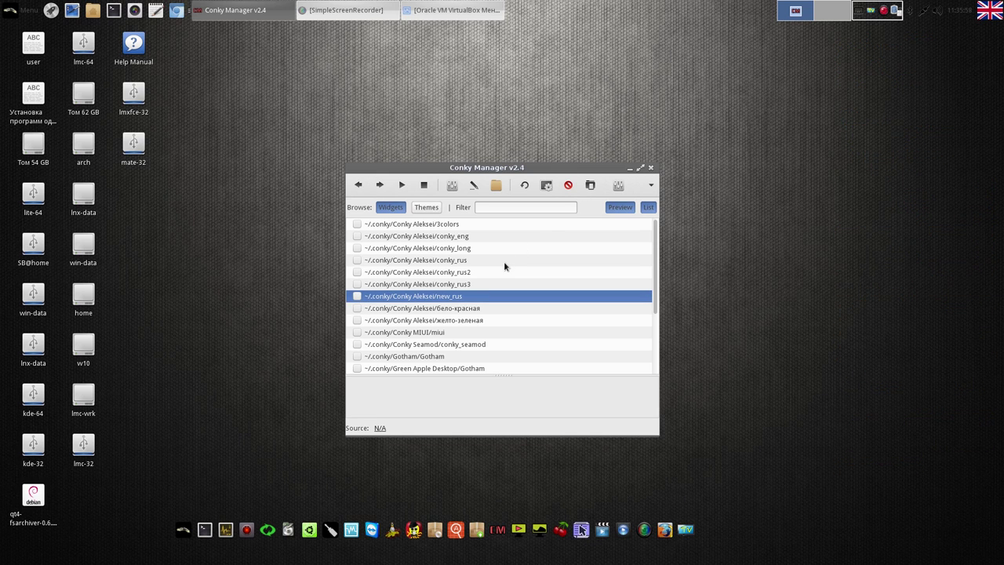
click(358, 308)
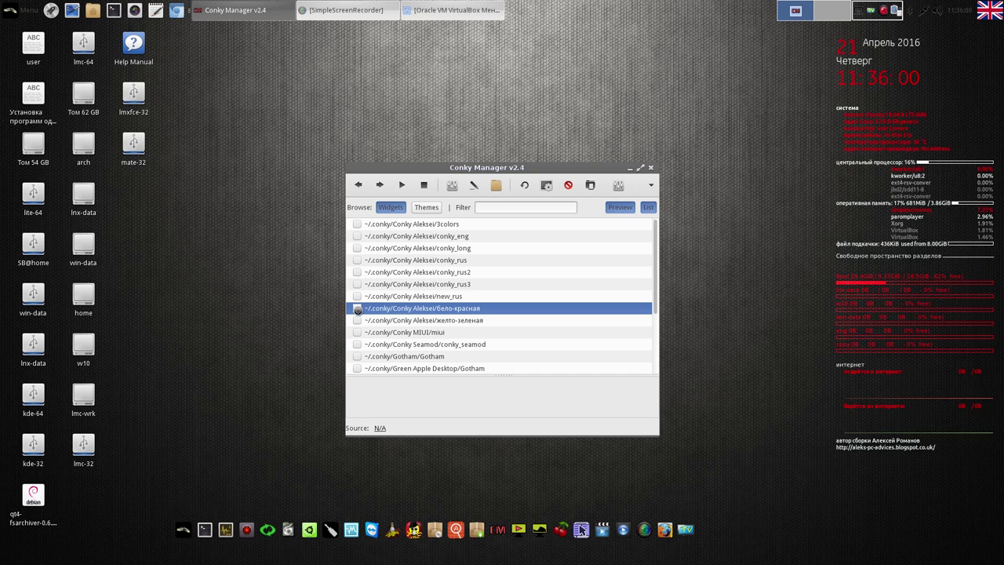
click(357, 308)
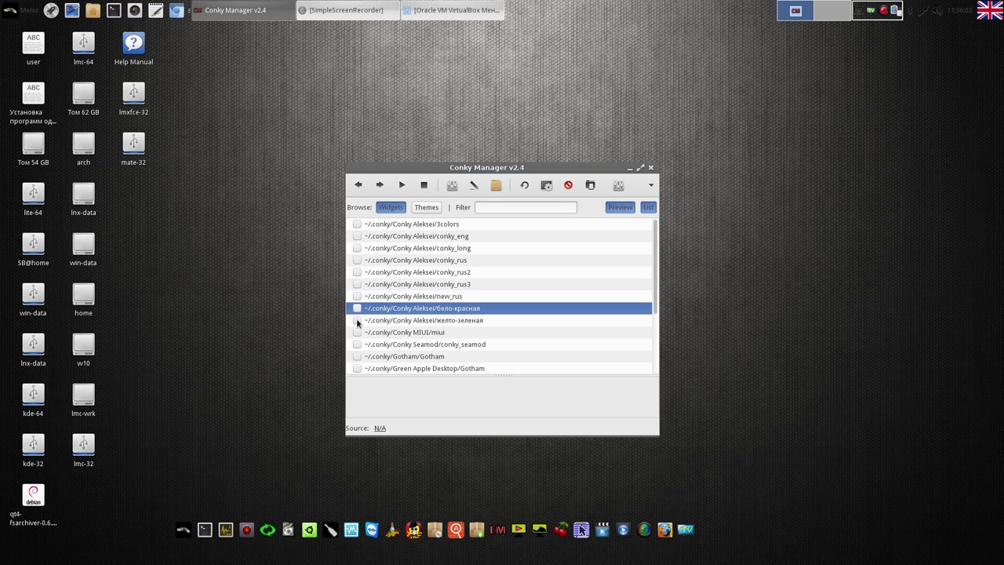
click(359, 331)
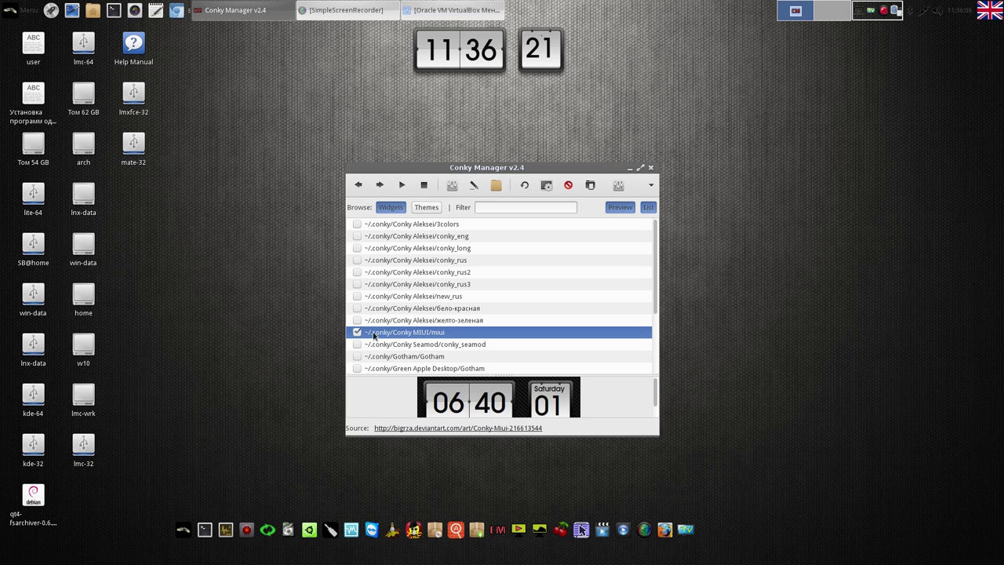
click(358, 332)
click(358, 320)
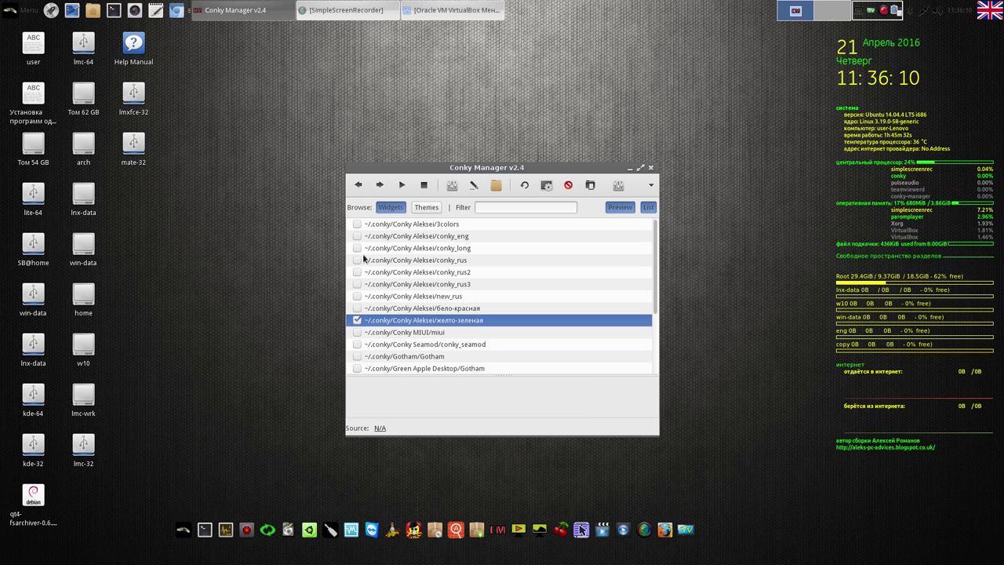
Enable 3colors, then preview and enable the Gotham clock widget
click(358, 224)
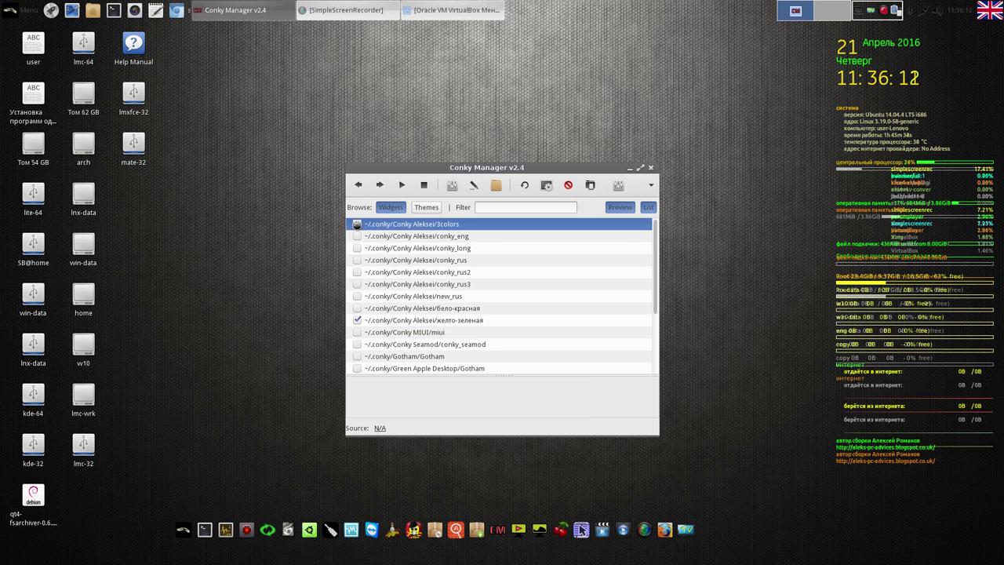
click(358, 236)
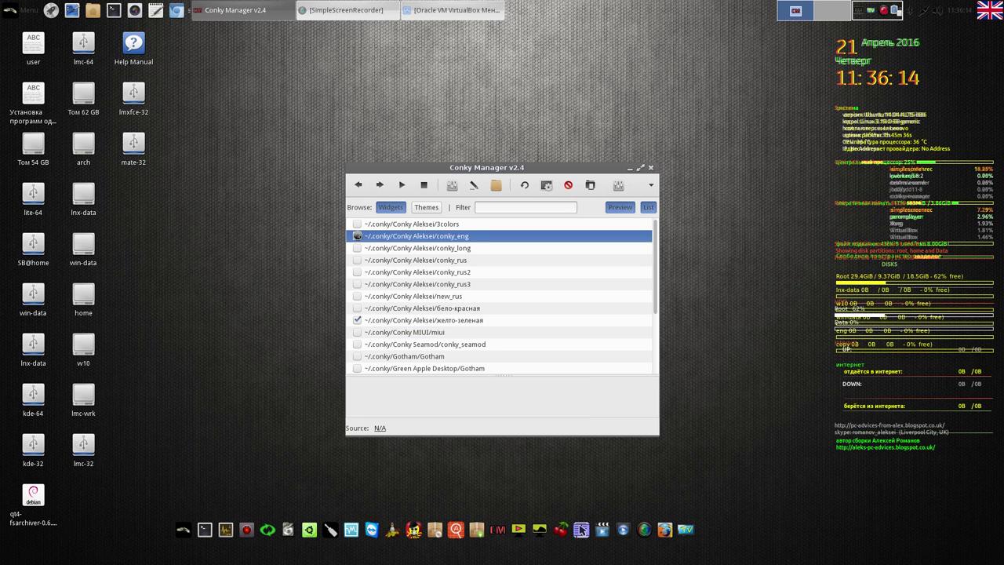
click(357, 320)
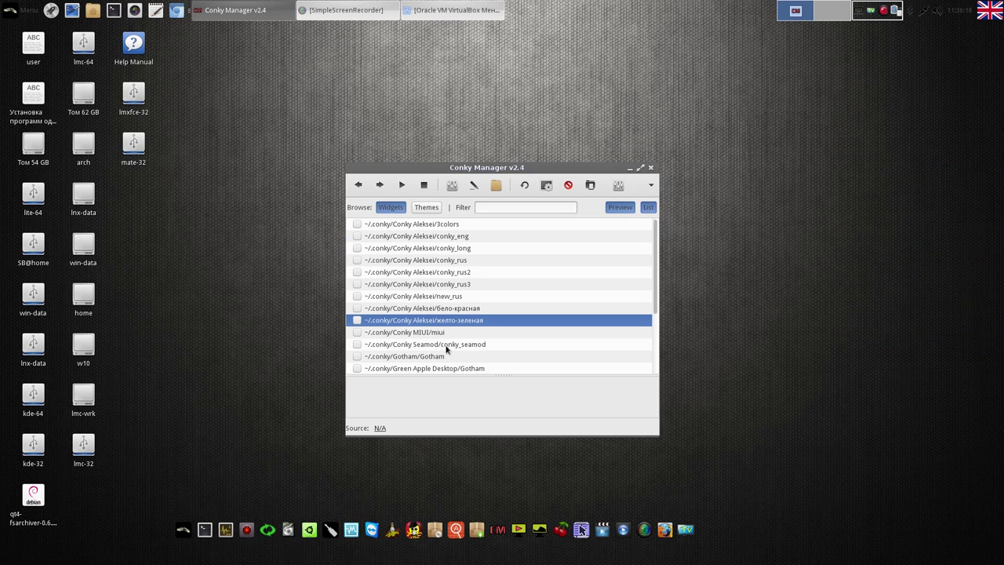
click(427, 359)
click(358, 357)
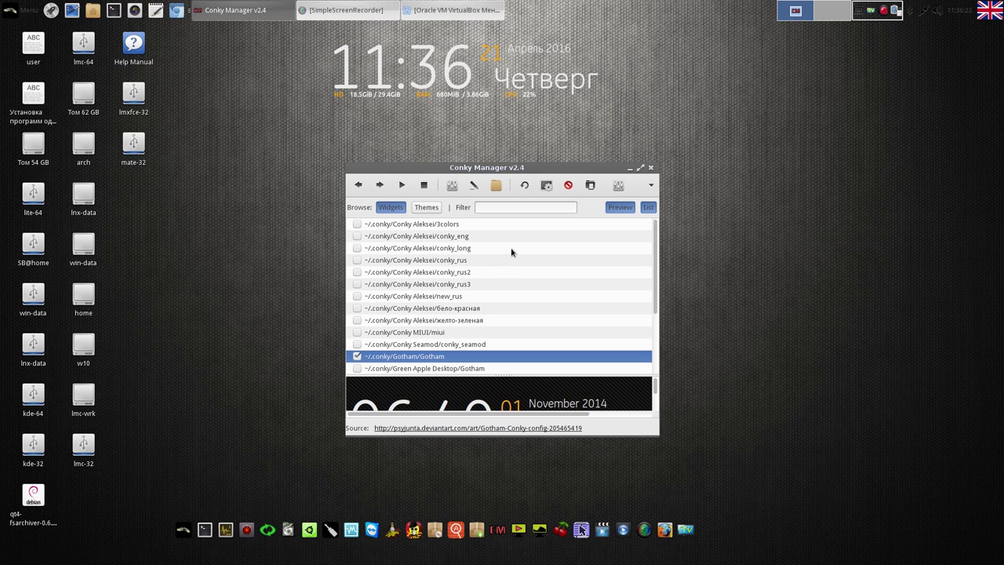
Set the Gotham widget's alignment to Top Right and apply it
click(452, 189)
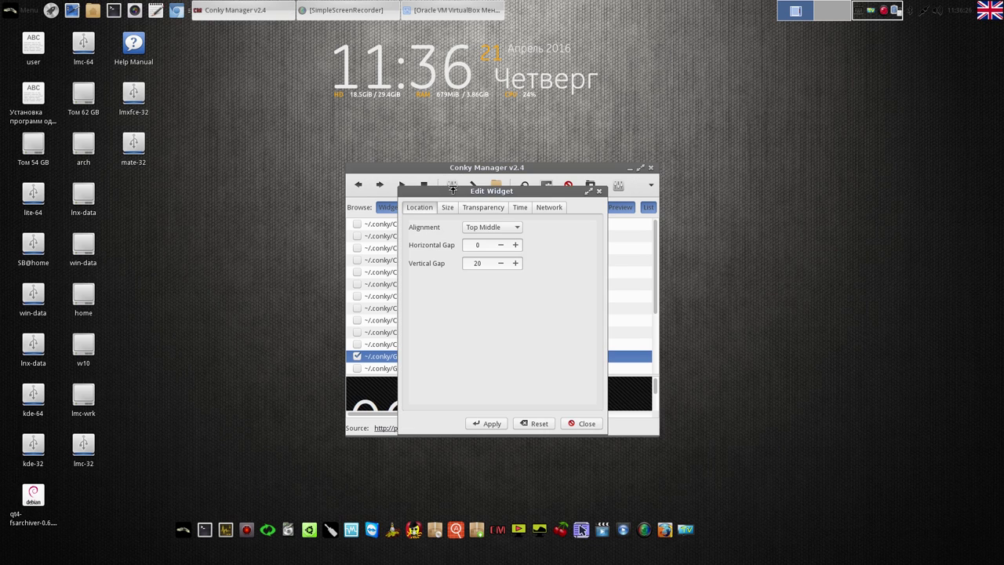
click(518, 228)
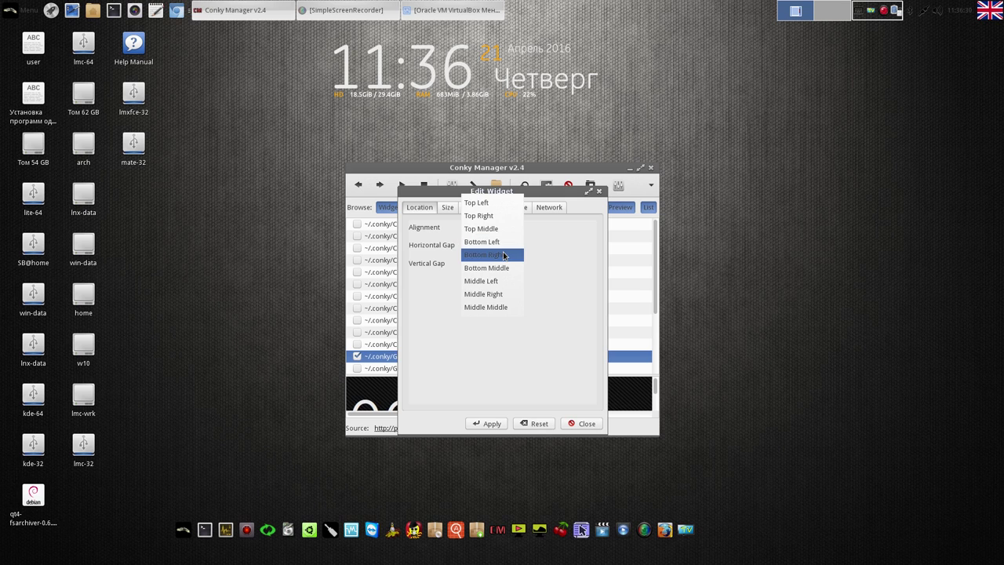
click(505, 222)
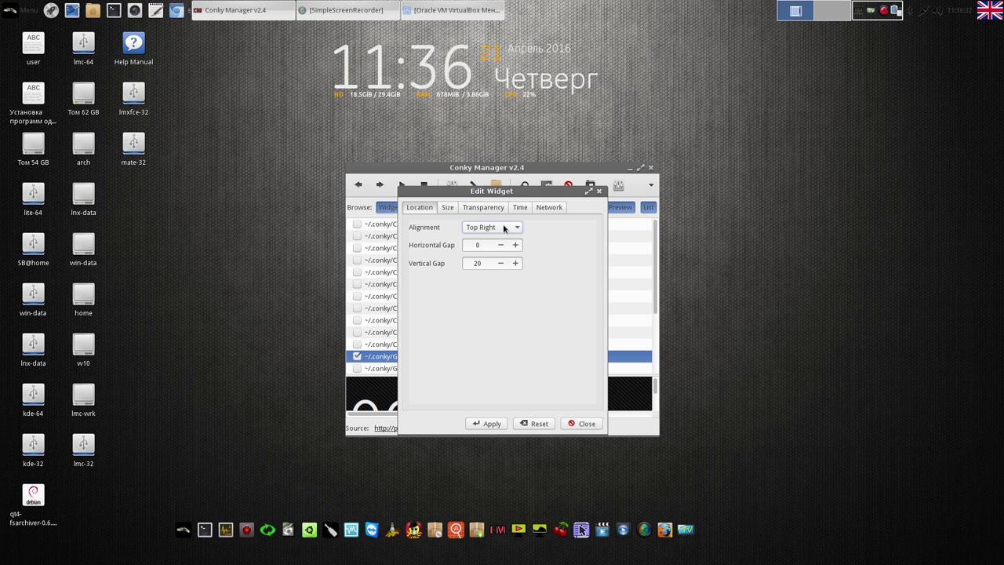
click(492, 424)
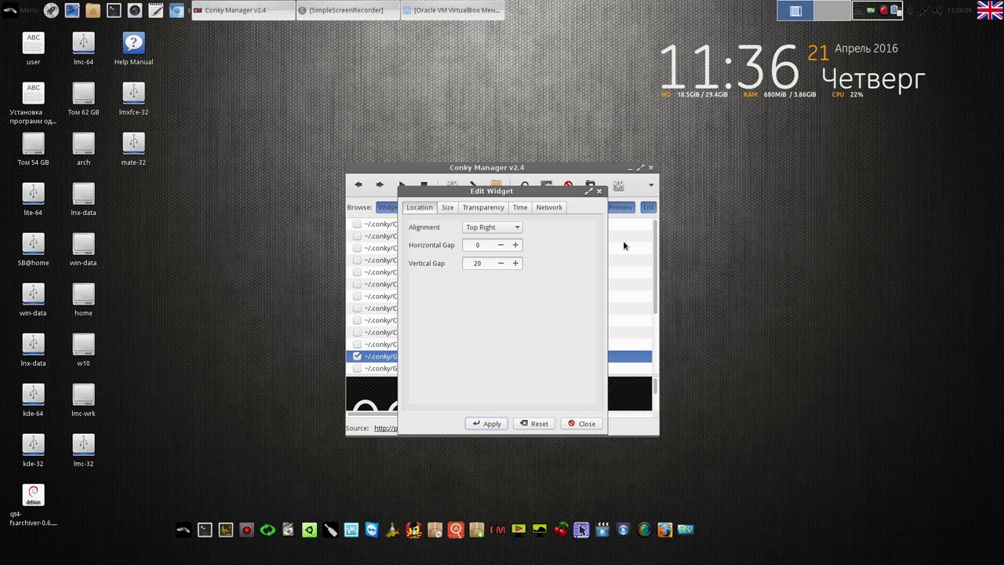
click(584, 424)
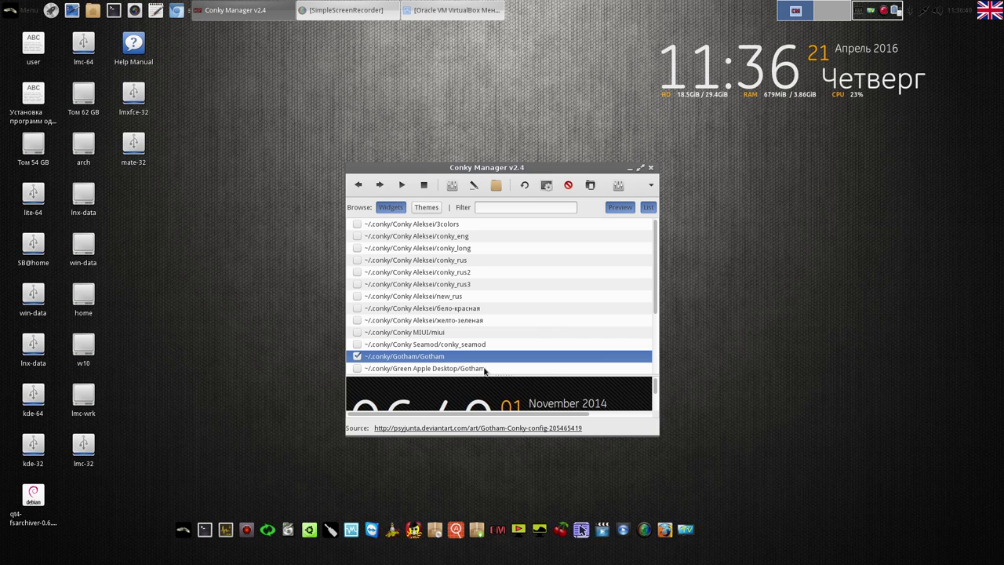
Disable Gotham, enable the new_rus system monitor widget, and close Conky Manager
click(356, 357)
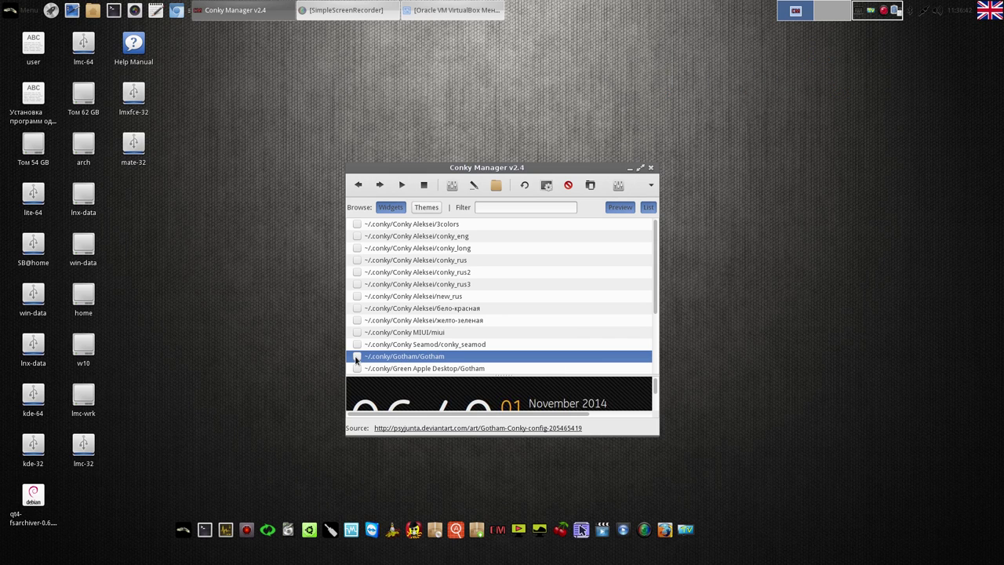
click(357, 297)
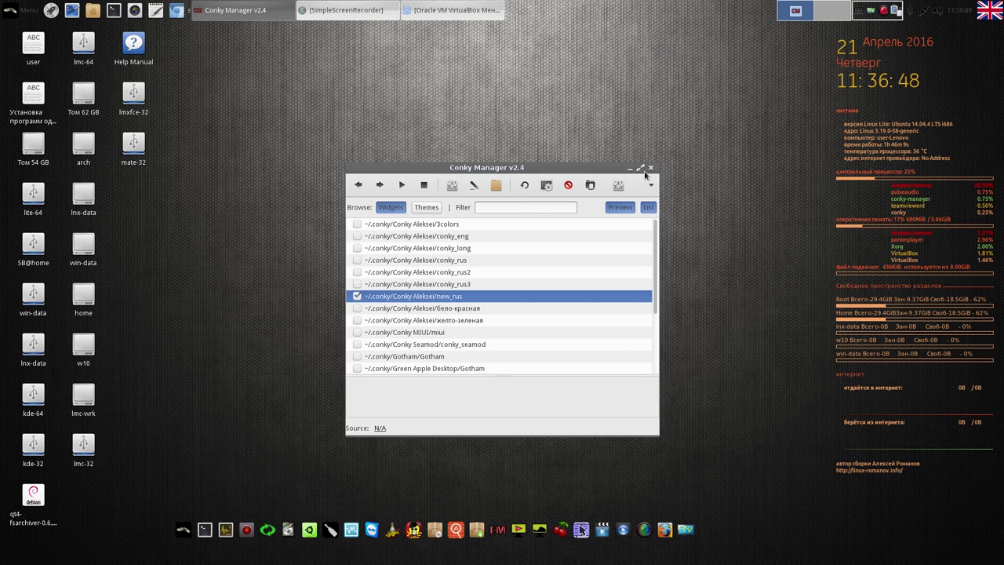
click(650, 167)
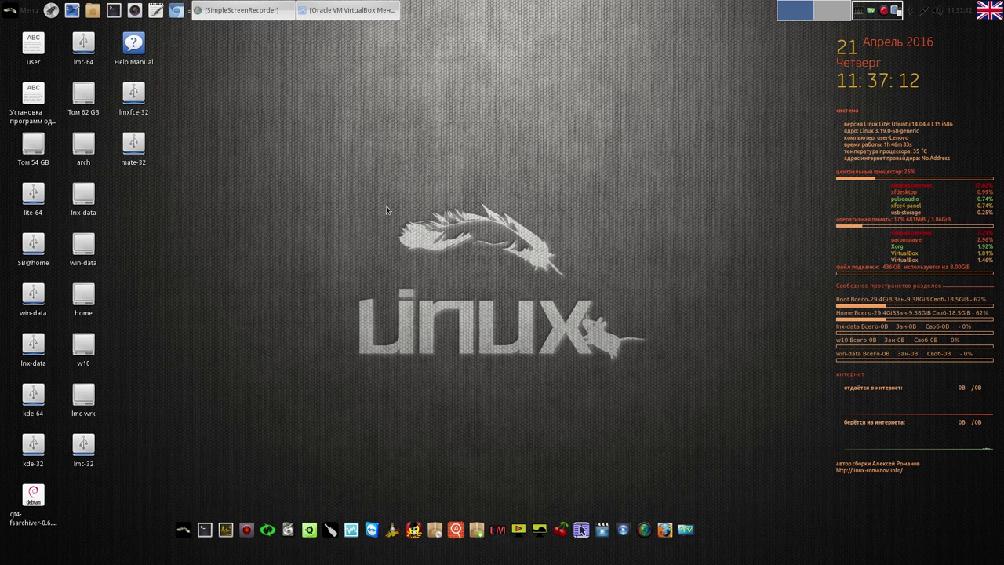
Bring up the full-screen app launcher with the Super key, leaving the Conky widget underneath
key(super)
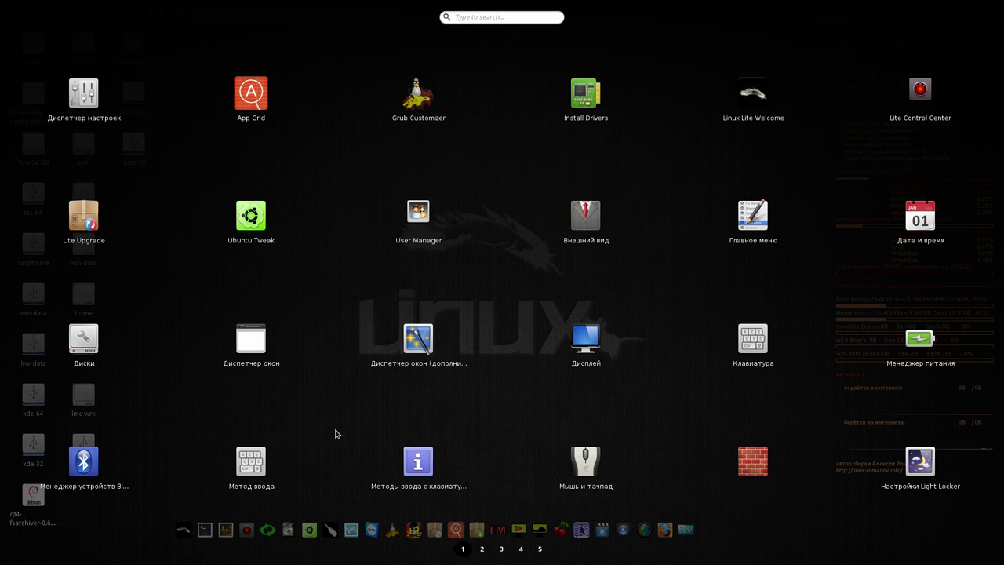
Browse launcher pages 2 through 5, then launch App Grid
click(482, 549)
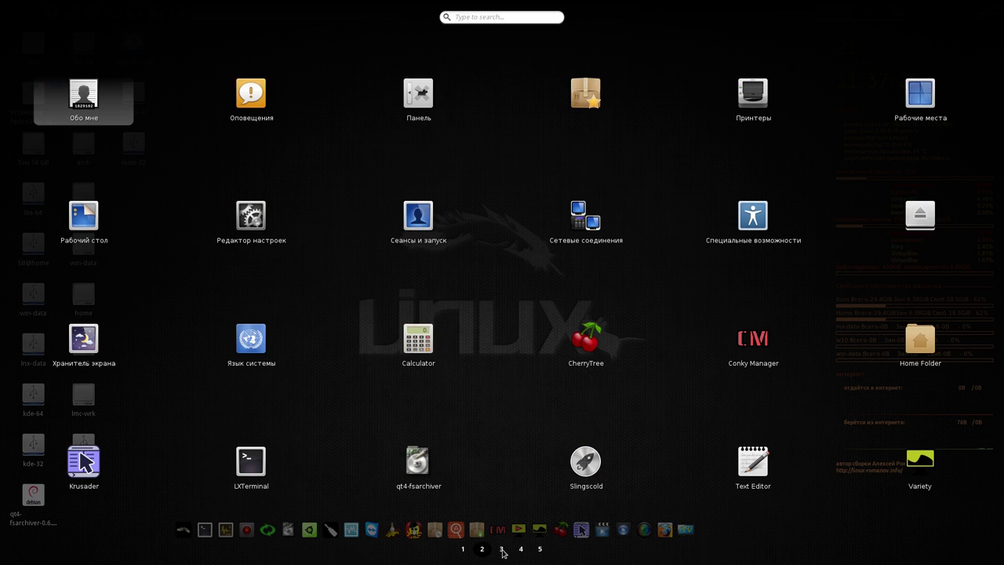
click(502, 550)
click(521, 549)
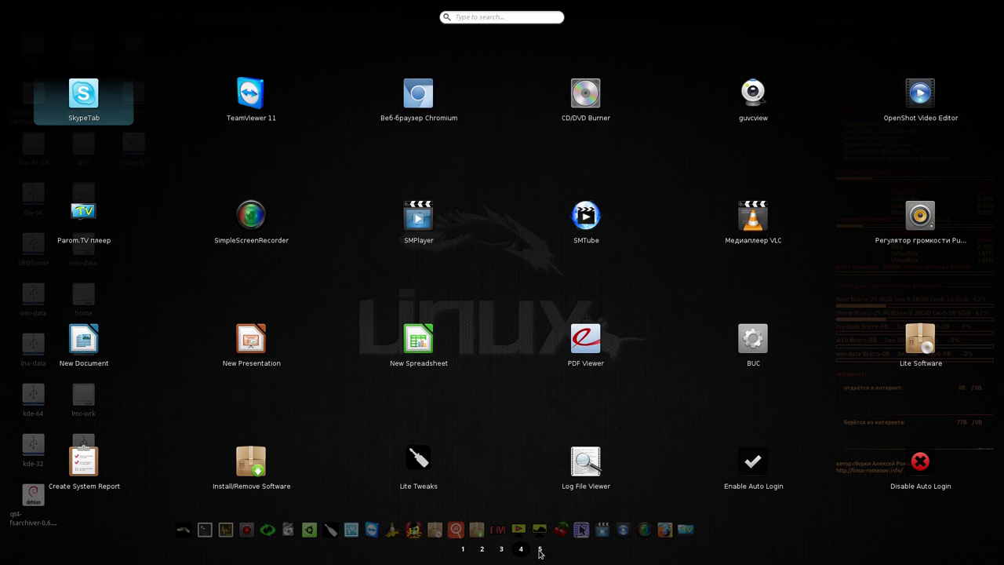
click(539, 549)
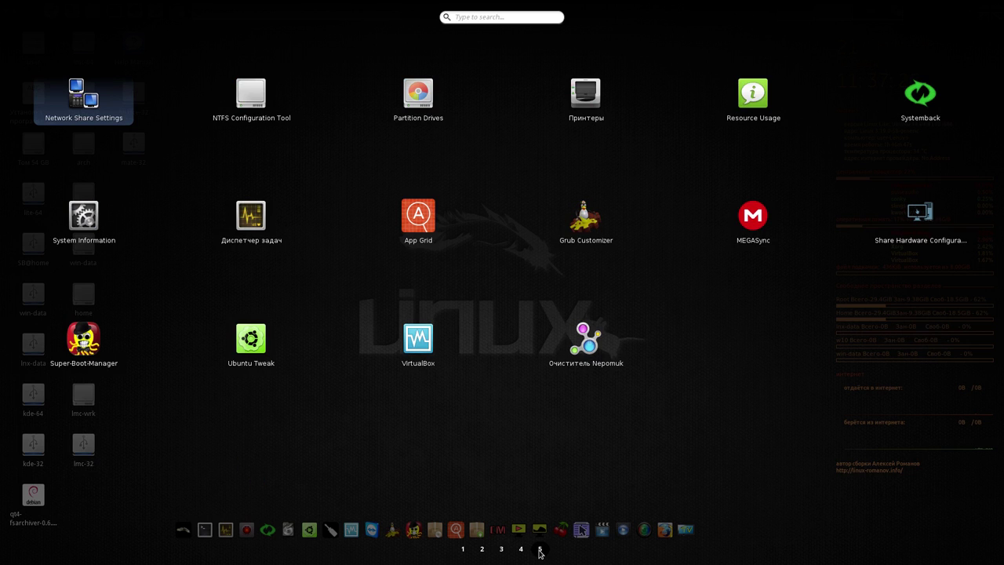
click(416, 209)
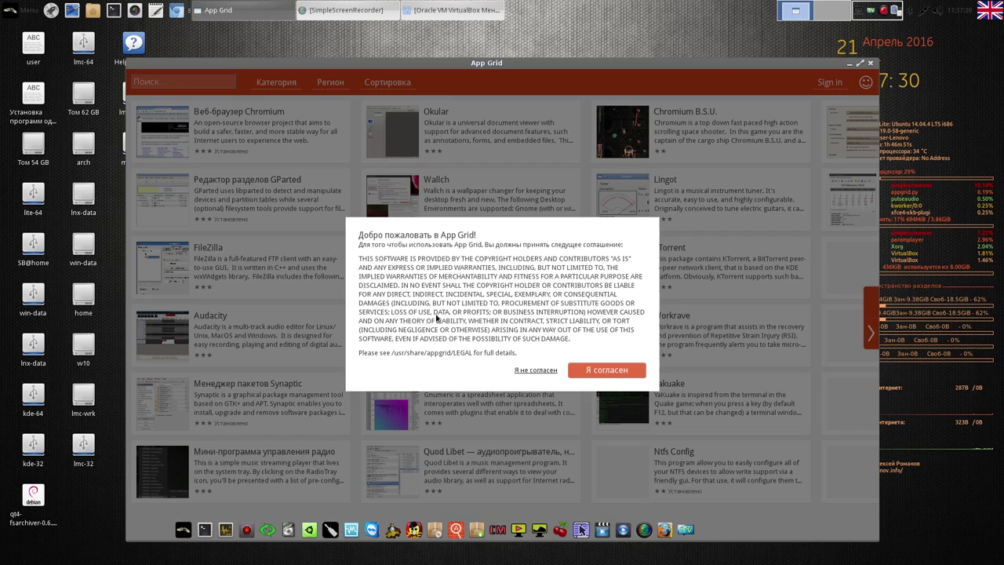
Accept App Grid's licence agreement with Я согласен, then close App Grid
click(616, 377)
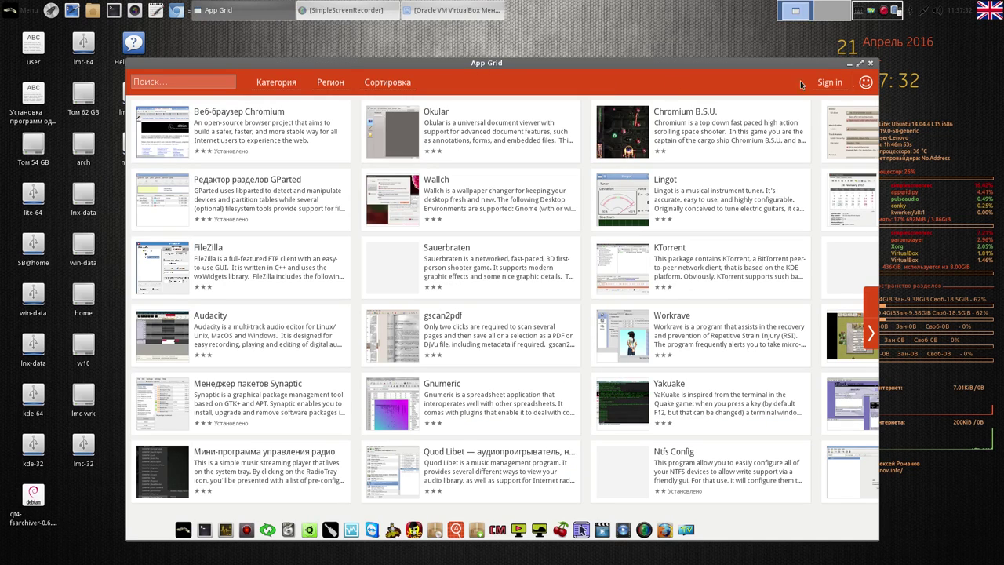
click(870, 64)
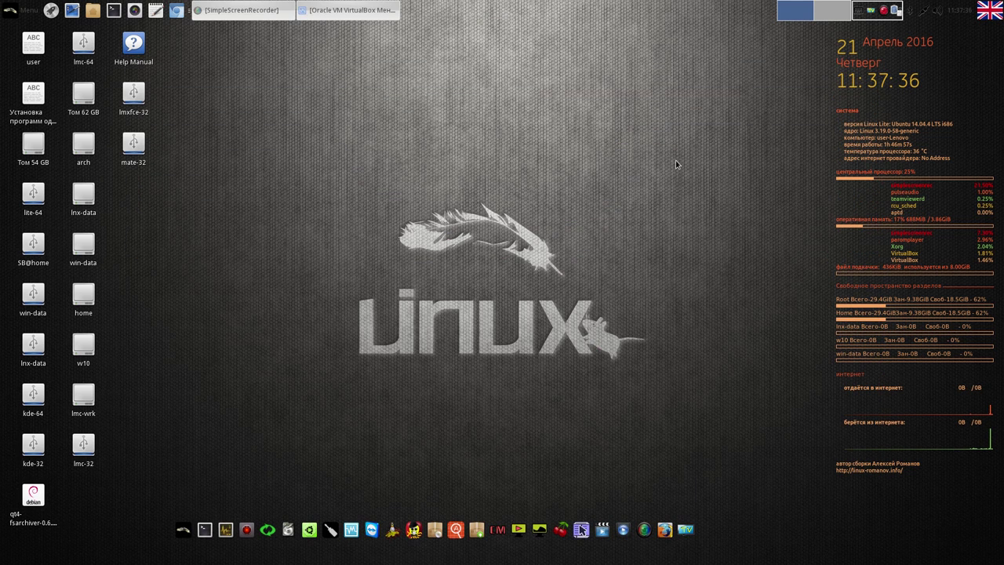
click(686, 530)
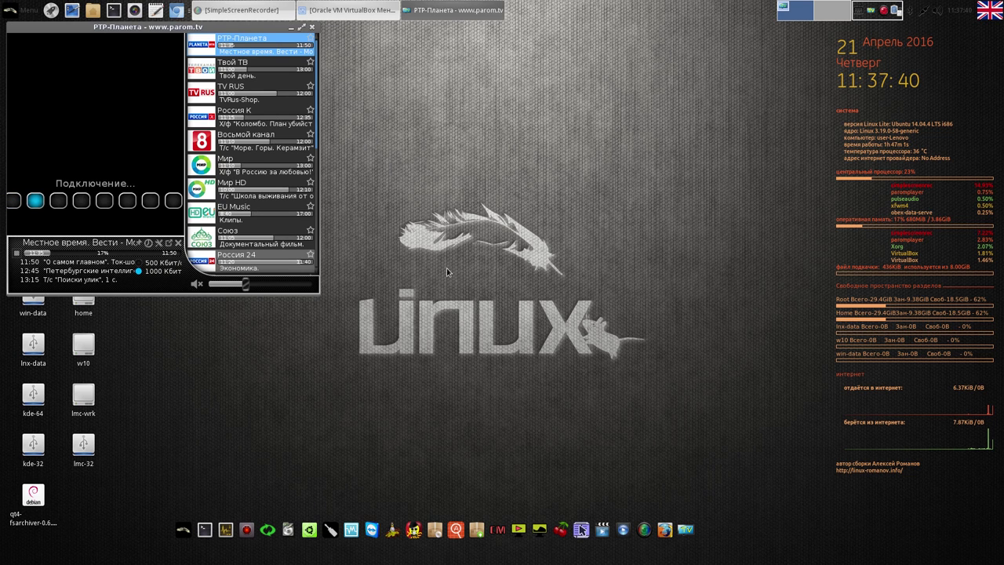
drag(209, 28, 384, 65)
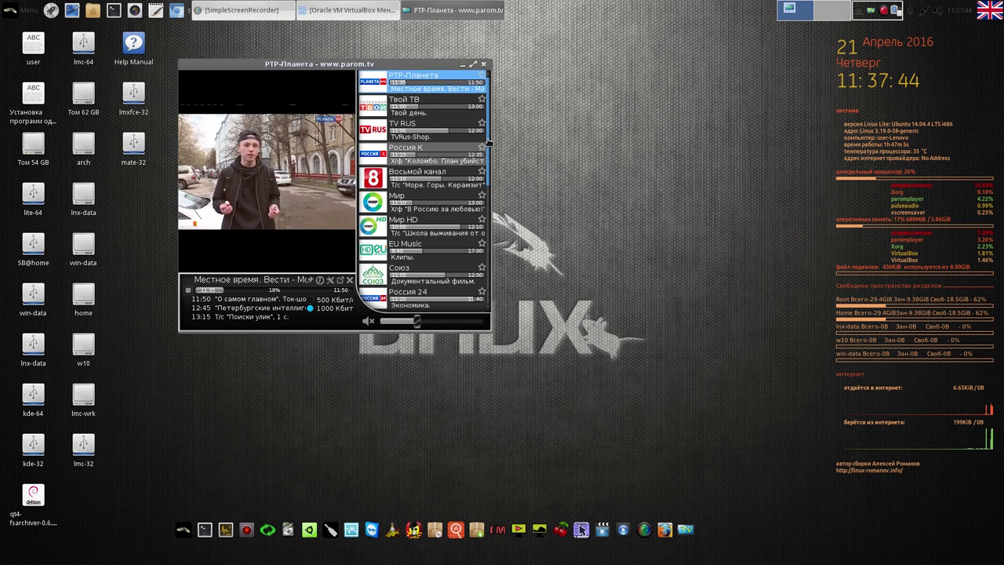
scroll(488, 194, down, 5)
drag(489, 193, 497, 89)
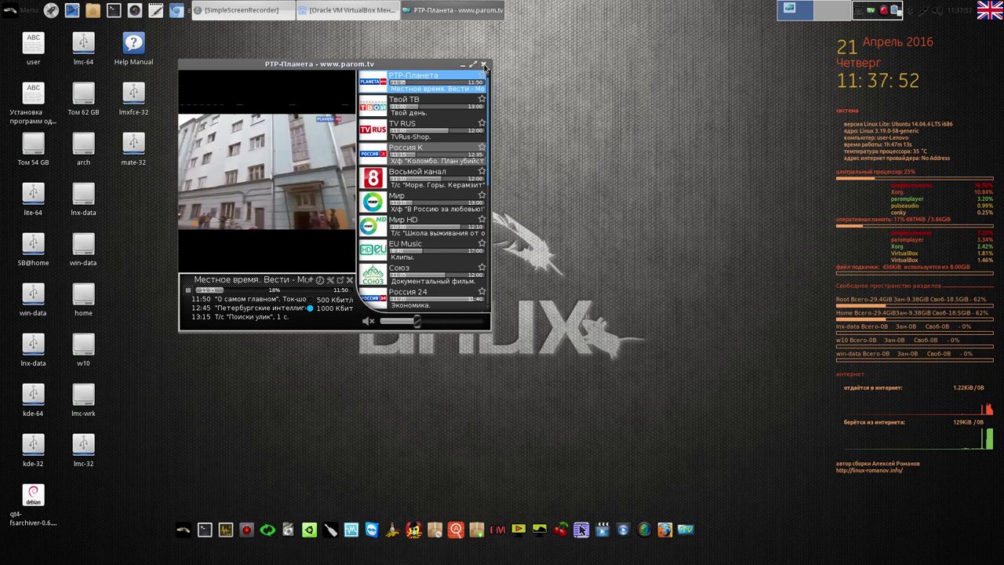
click(483, 64)
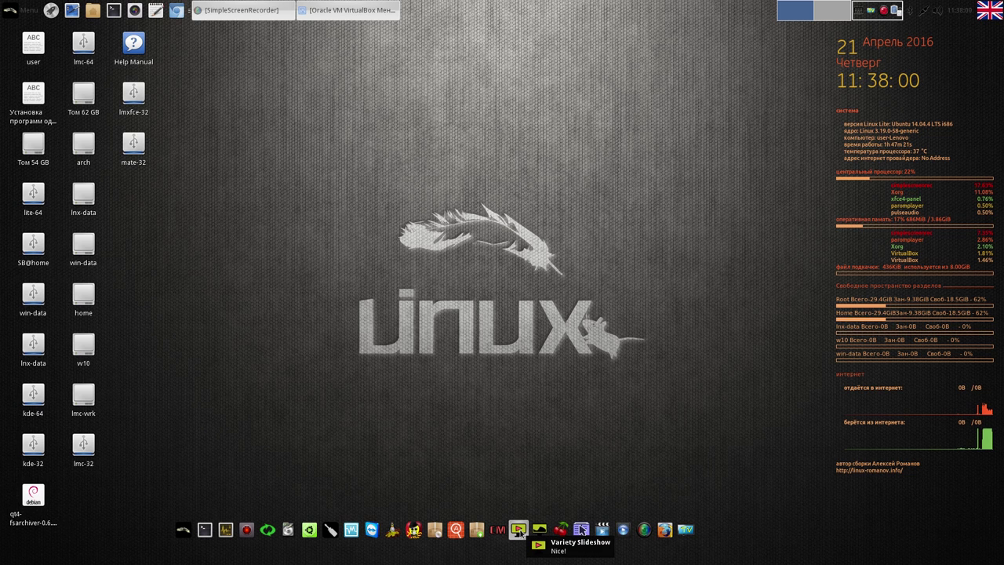
click(518, 530)
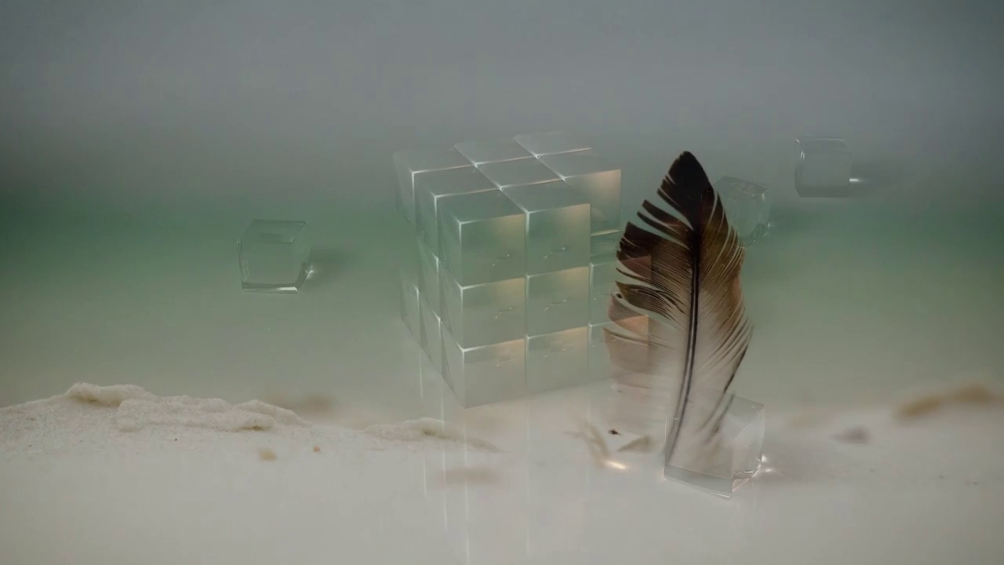
click(452, 421)
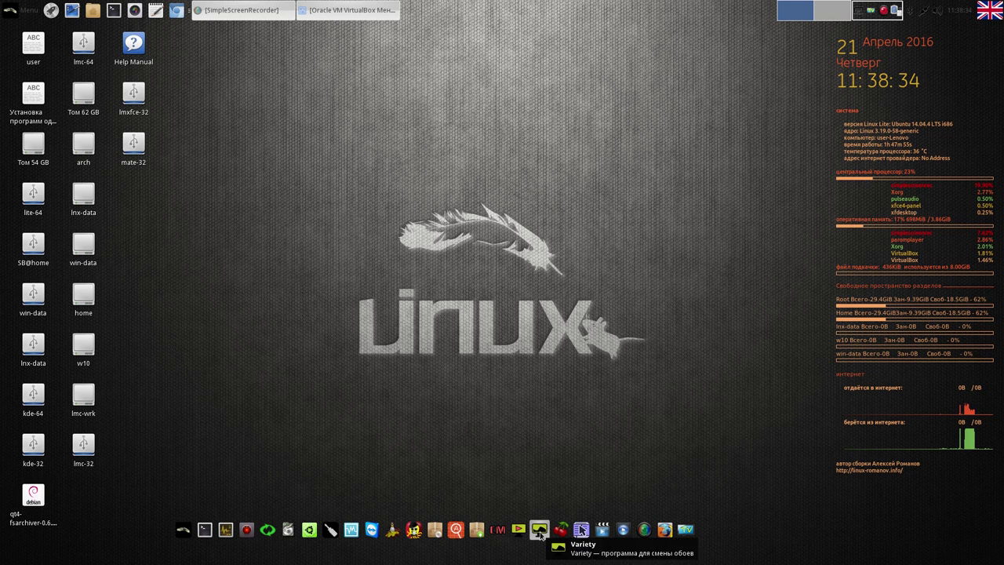
click(539, 531)
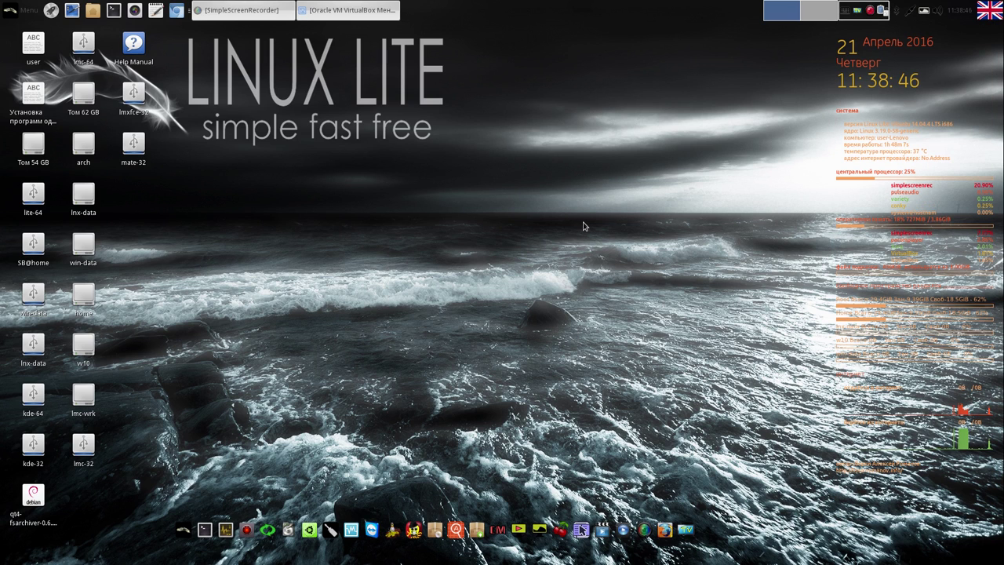
Open Variety's preferences from its tray menu
click(923, 11)
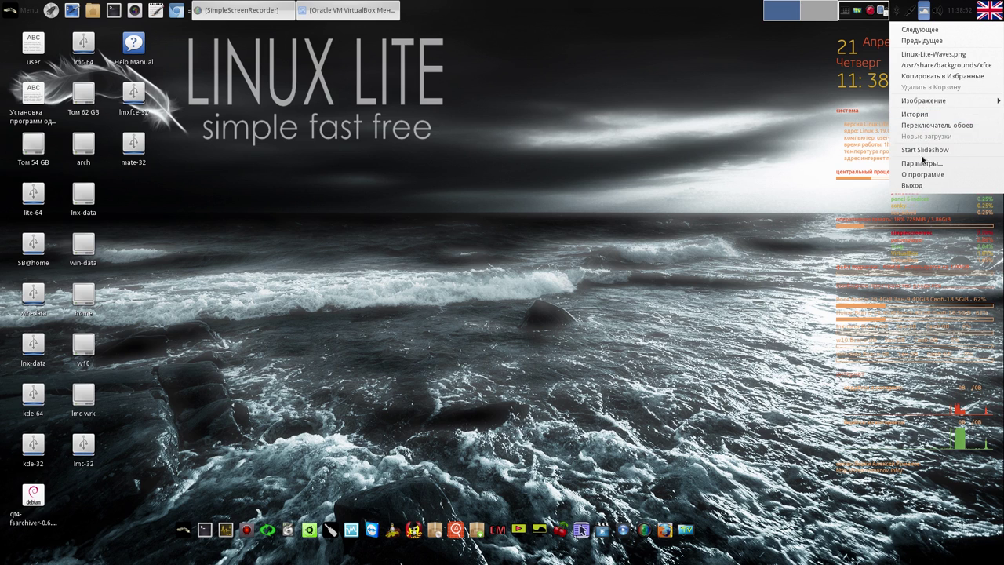
click(922, 163)
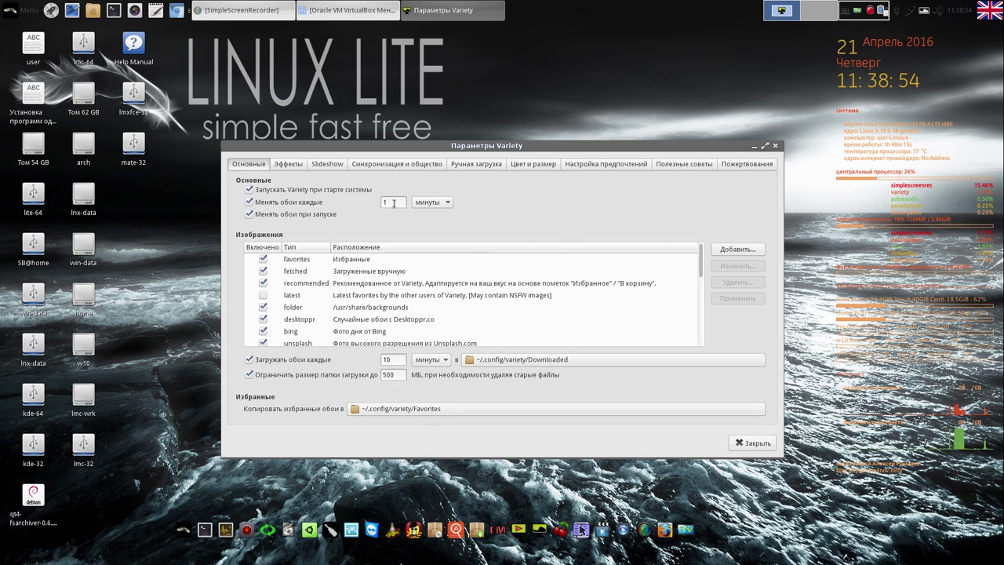
Keep minutes as the unit, enter 5 as the wallpaper change interval, and close Variety's settings
click(449, 204)
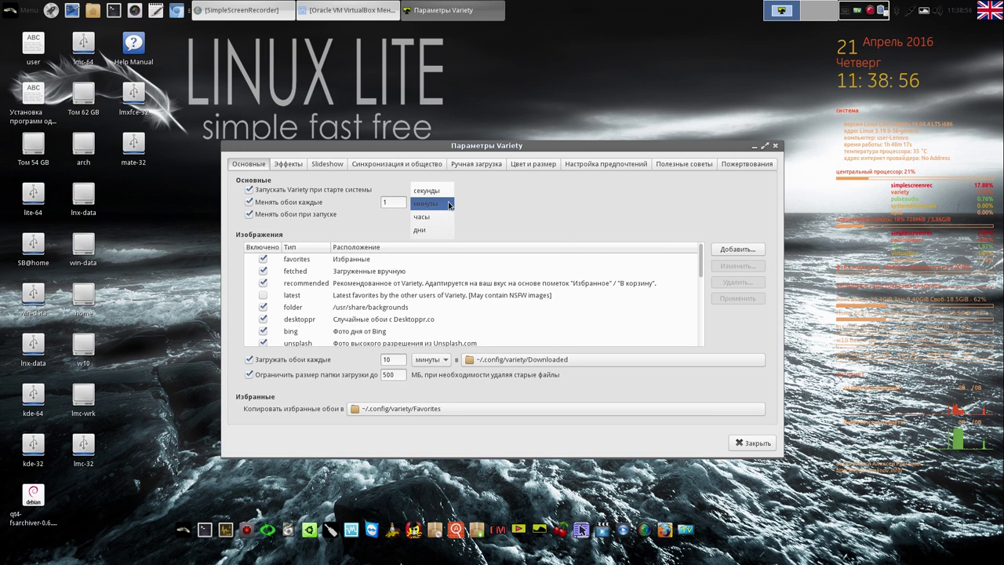
click(436, 205)
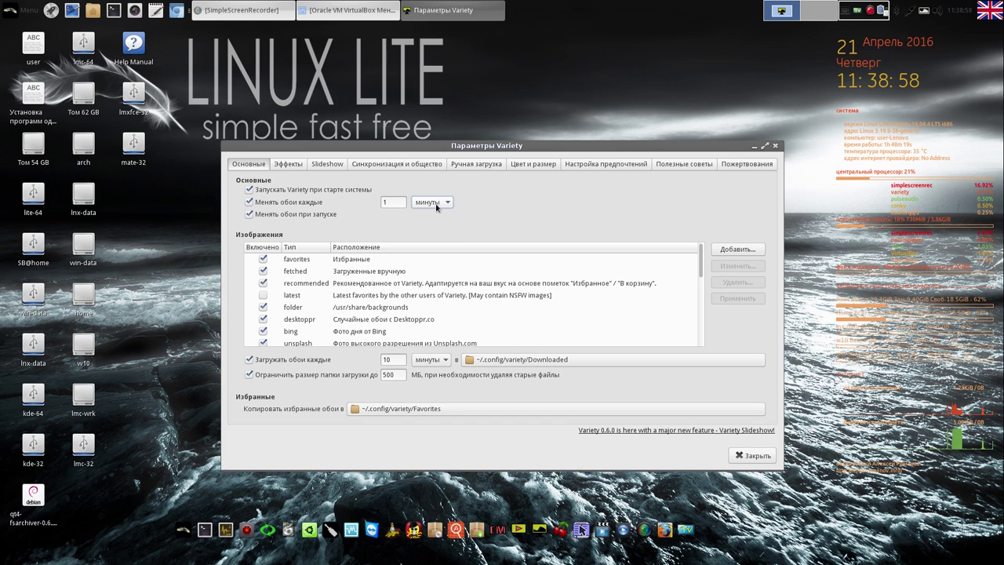
drag(402, 202, 382, 201)
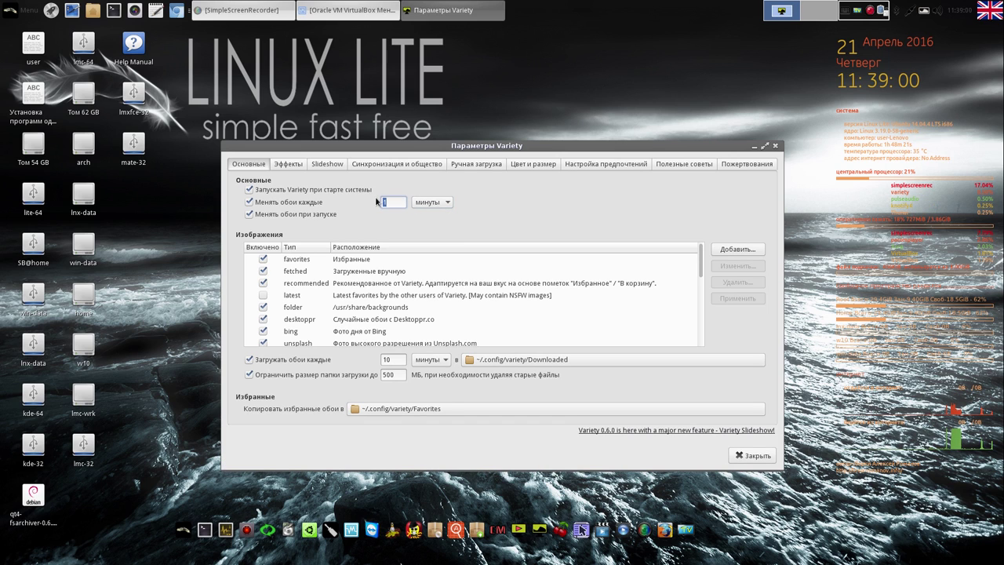
text(5)
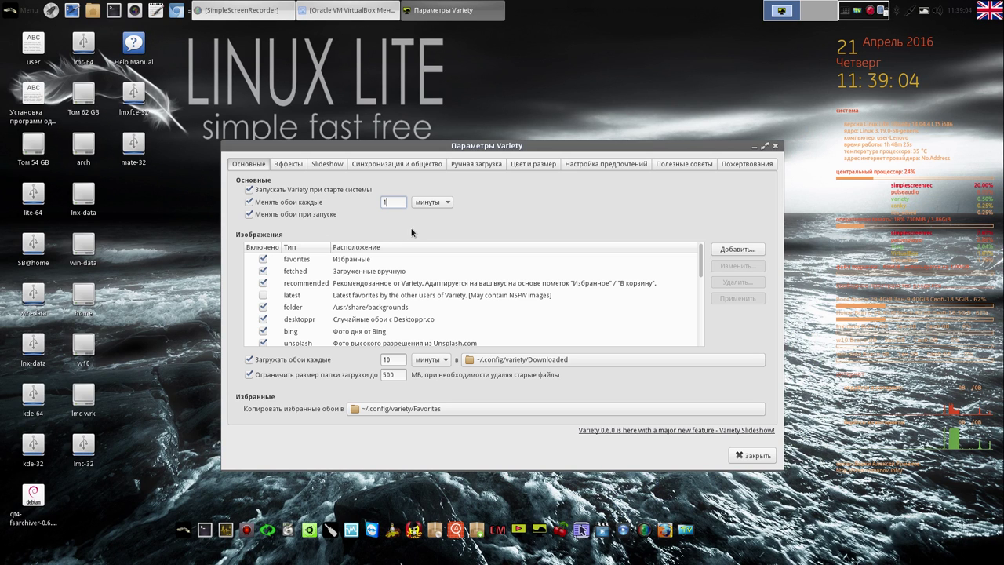
click(754, 455)
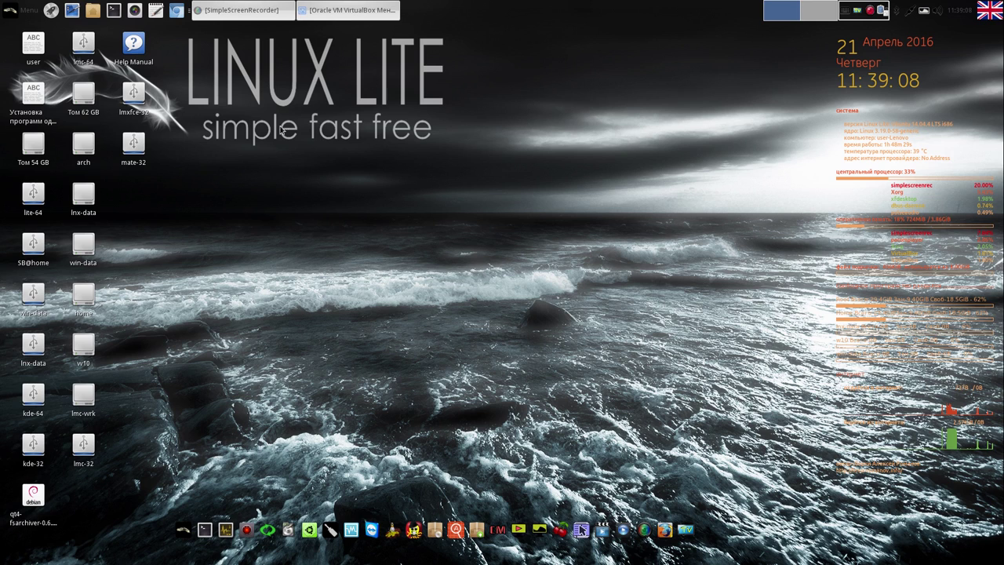
Copy the current wallpaper to favourites and switch to the bird's-nest stadium image
click(925, 12)
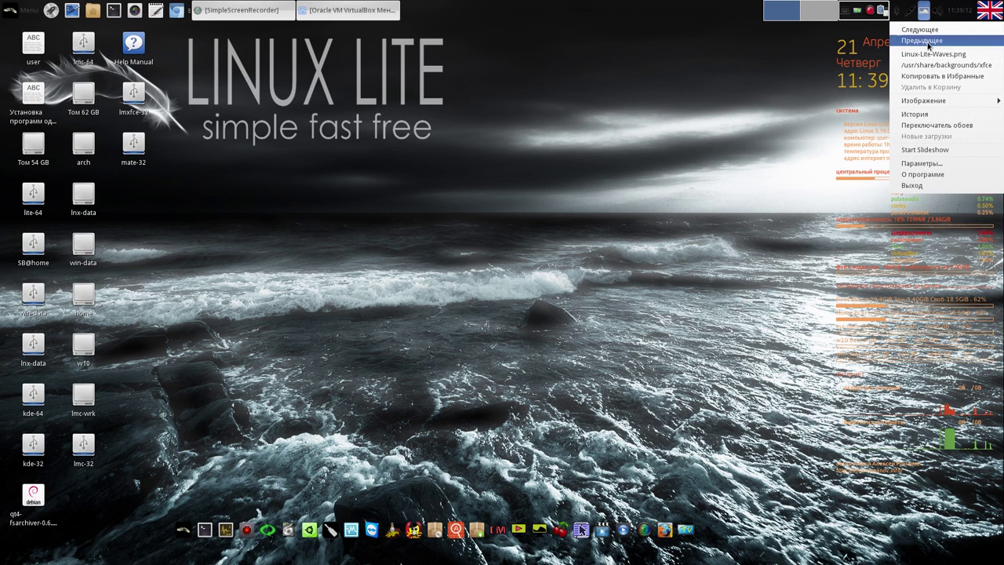
click(934, 76)
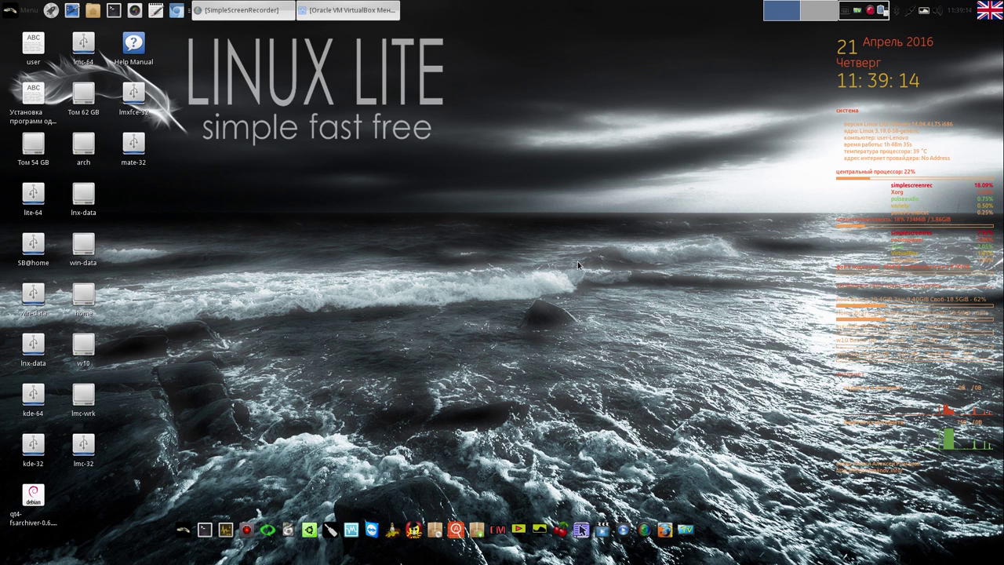
click(924, 12)
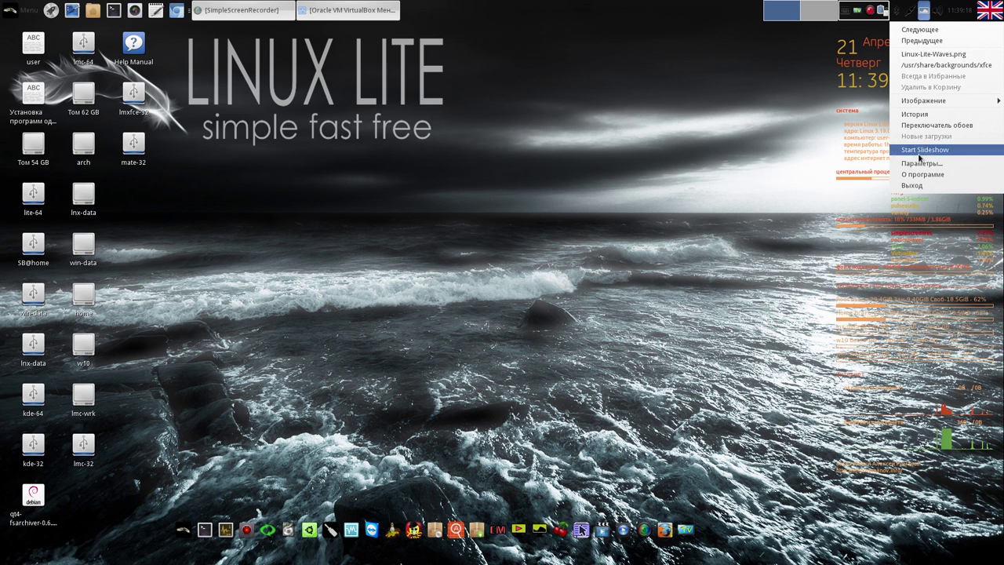
click(926, 125)
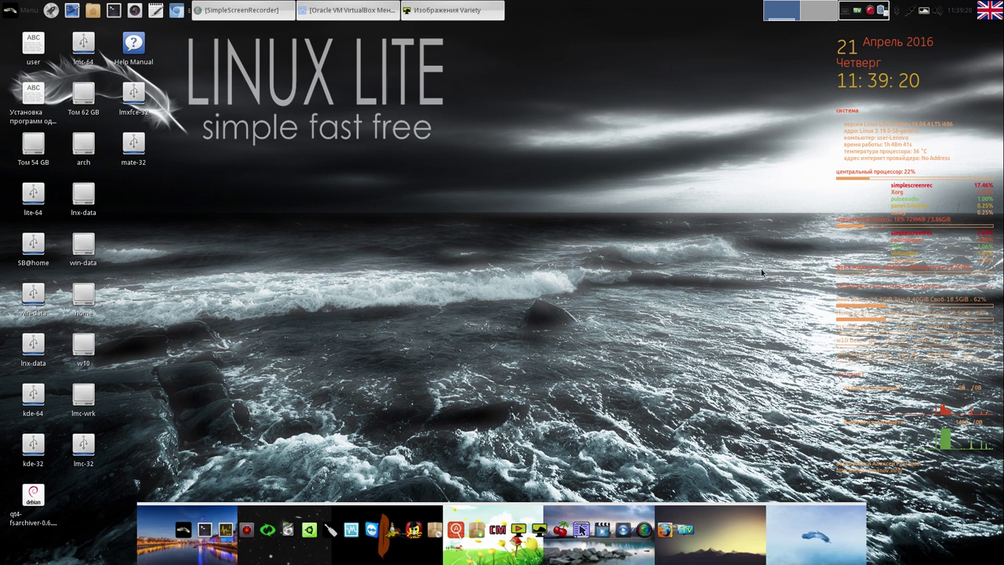
scroll(952, 536, down, 3)
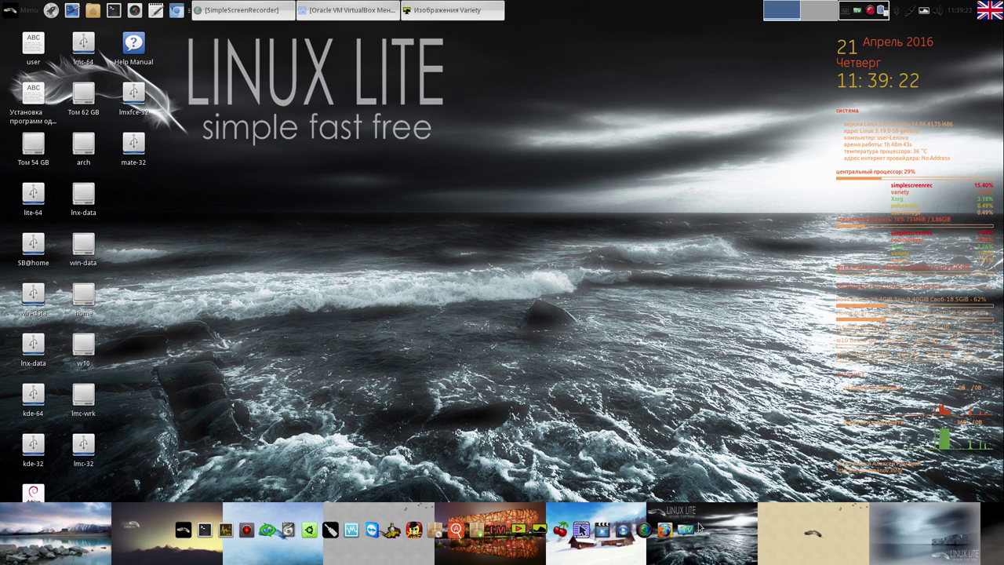
click(514, 532)
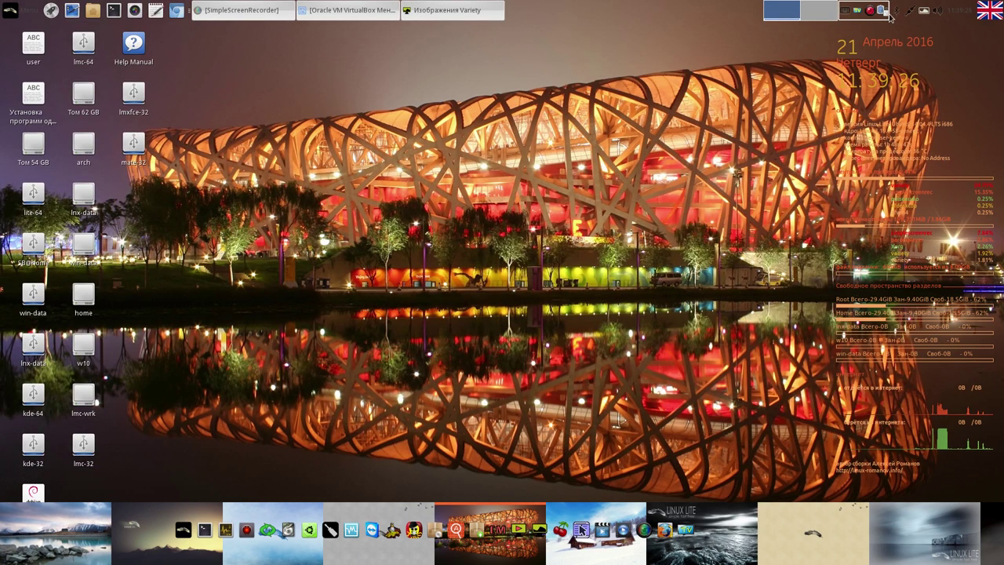
Copy the stadium wallpaper to favourites, then quit Variety
click(924, 10)
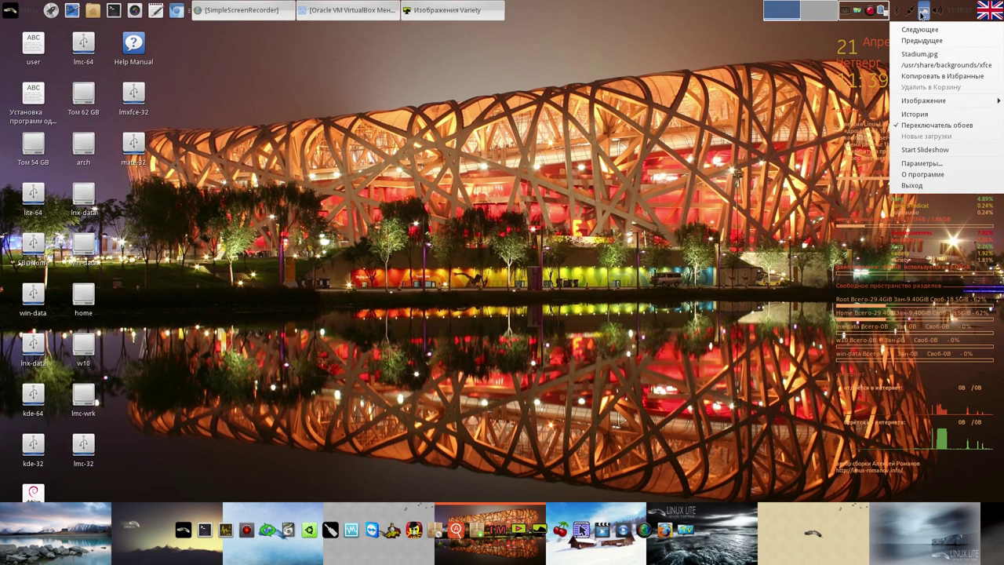
click(939, 76)
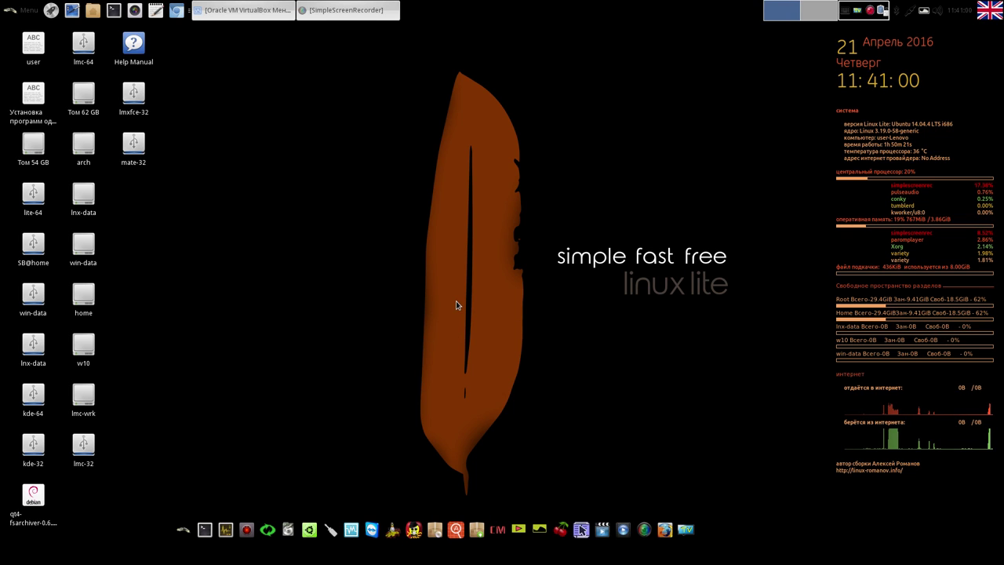
click(924, 11)
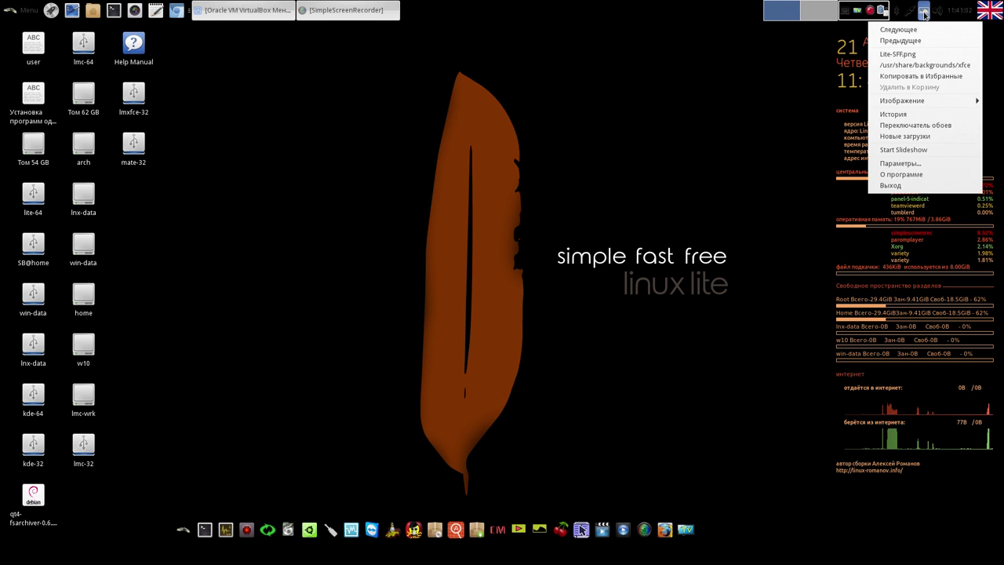
click(898, 185)
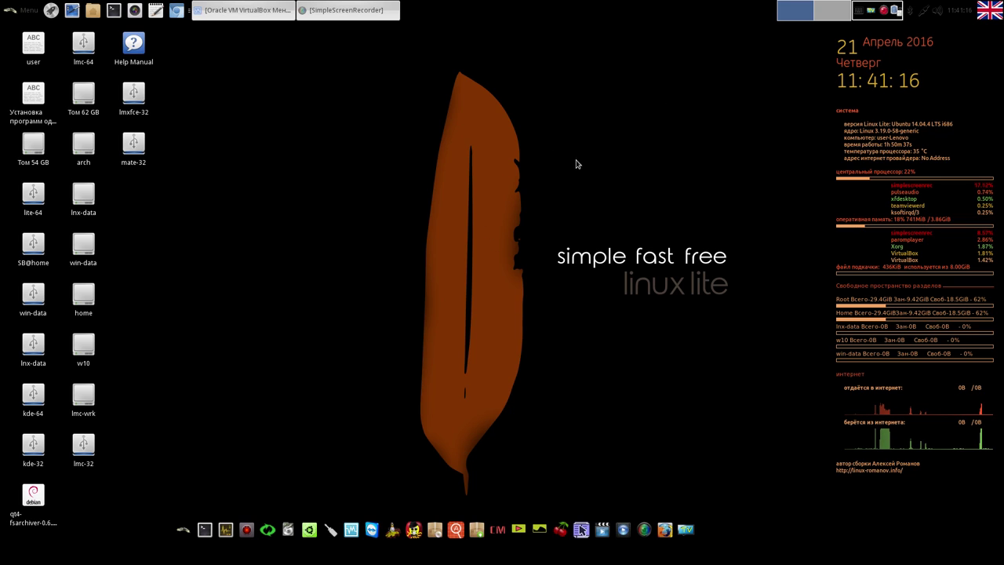
right_click(582, 115)
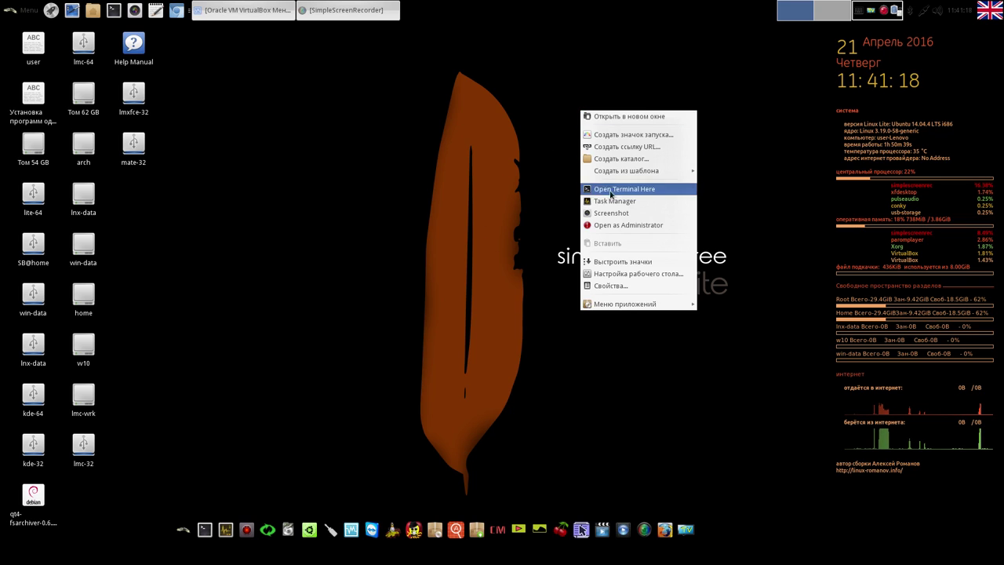
In Desktop Settings, try the dark cube image, then set the dark linux texture as wallpaper
click(623, 274)
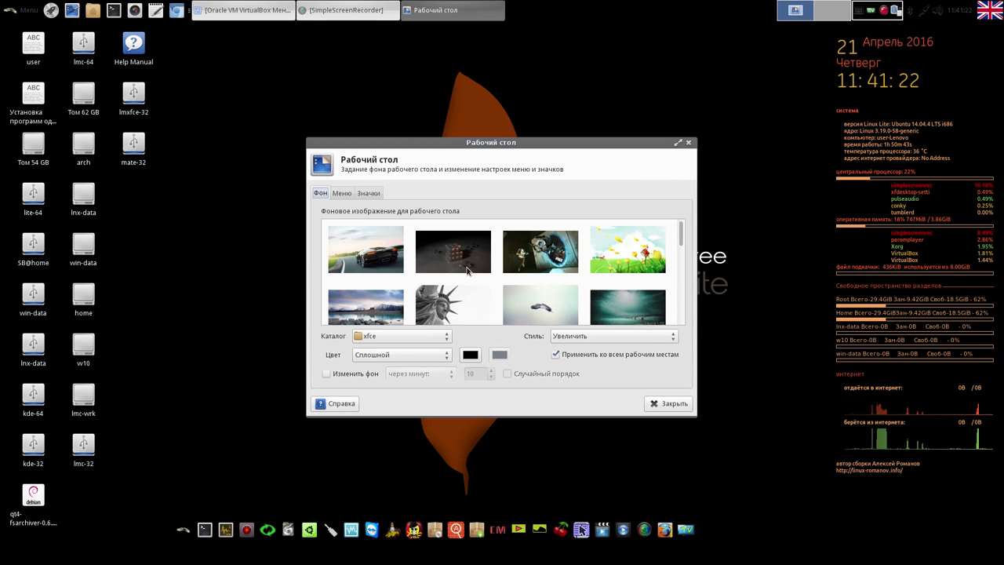
click(466, 265)
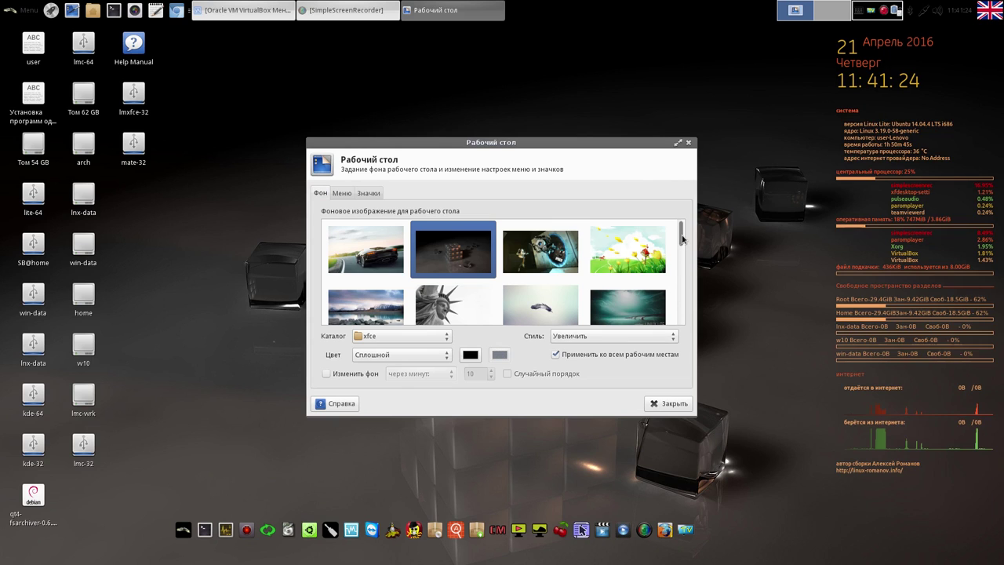
drag(681, 239, 668, 289)
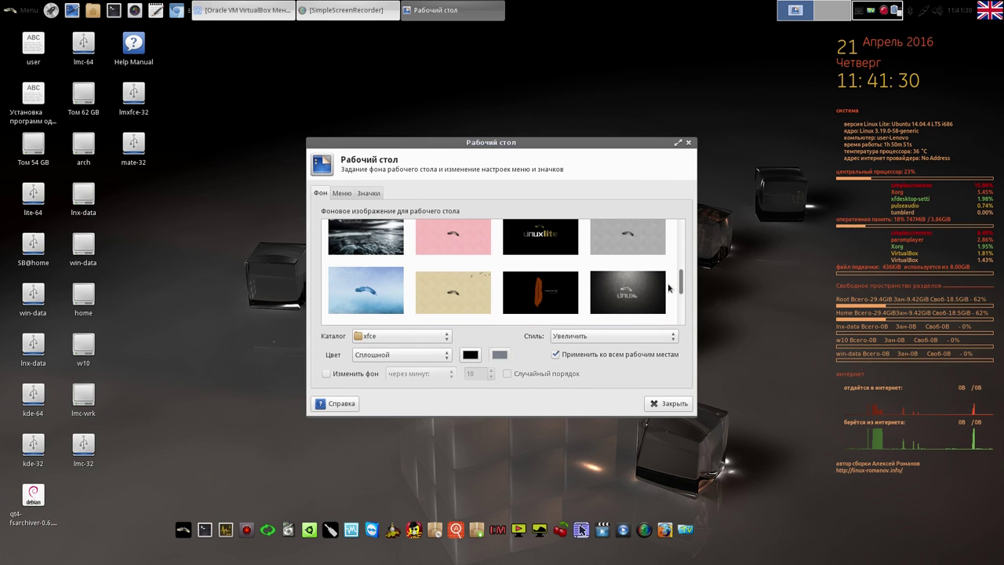
click(636, 297)
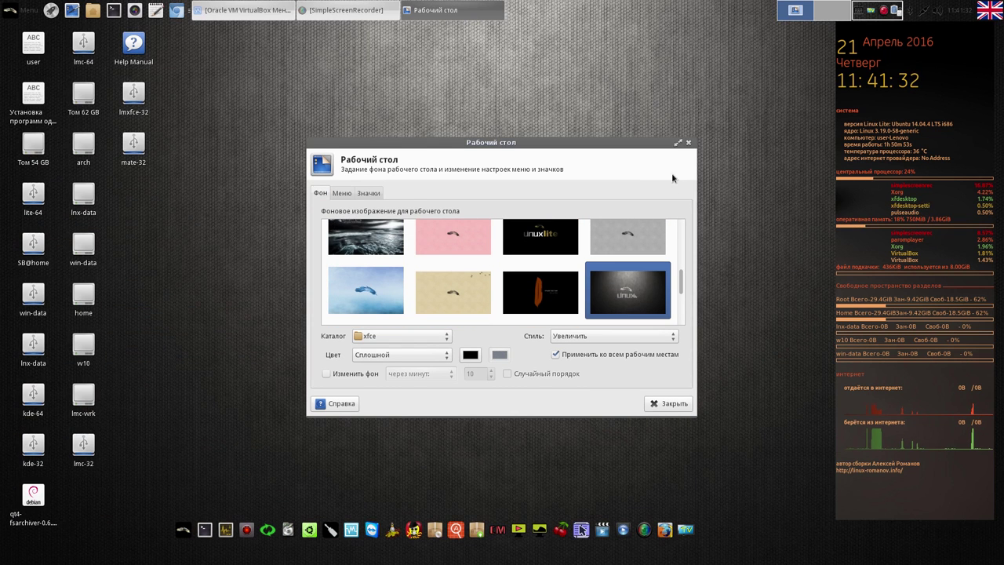
click(689, 142)
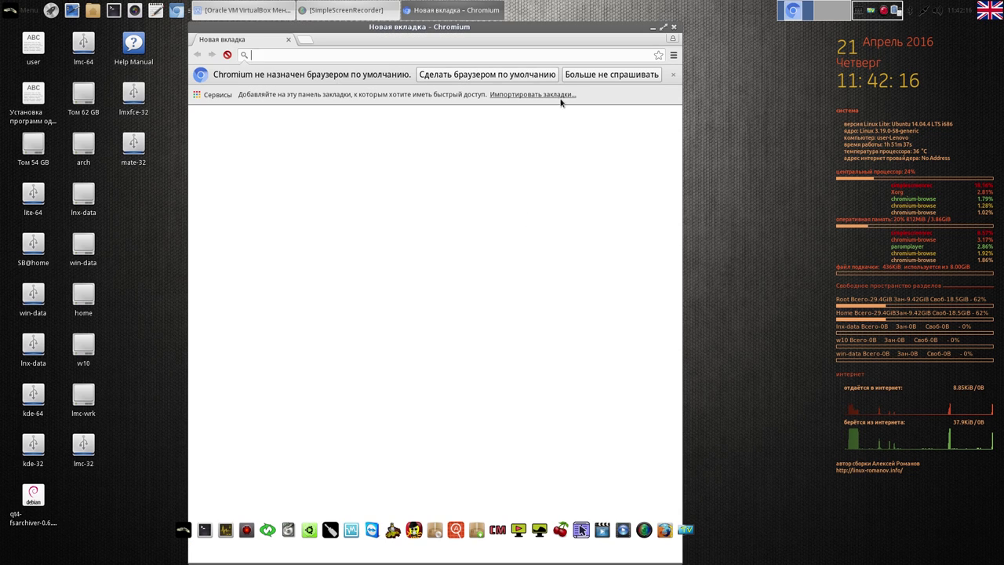
Dismiss Chromium's default-browser prompt permanently and make the window shorter, wider and lower-left
click(594, 75)
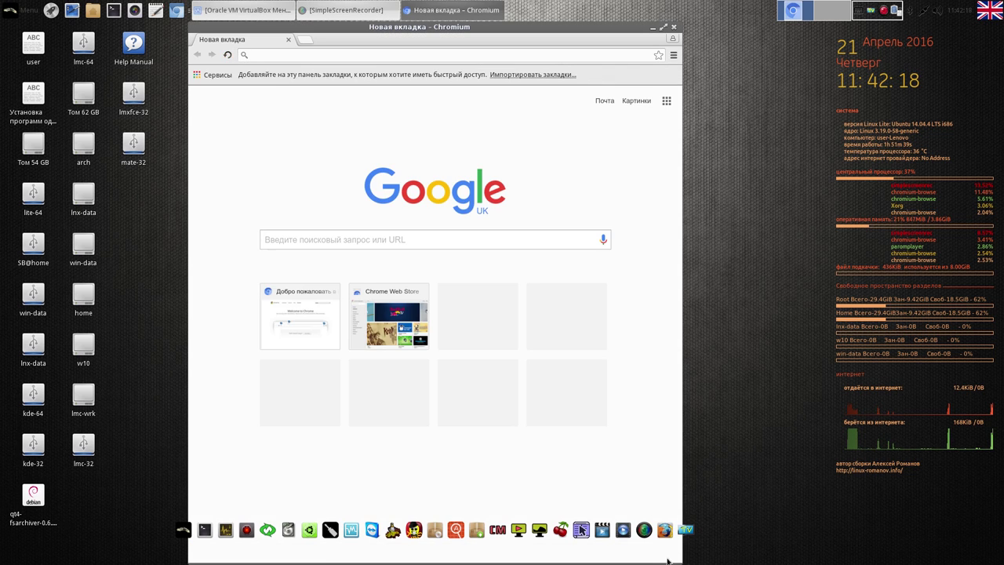
drag(679, 560, 763, 459)
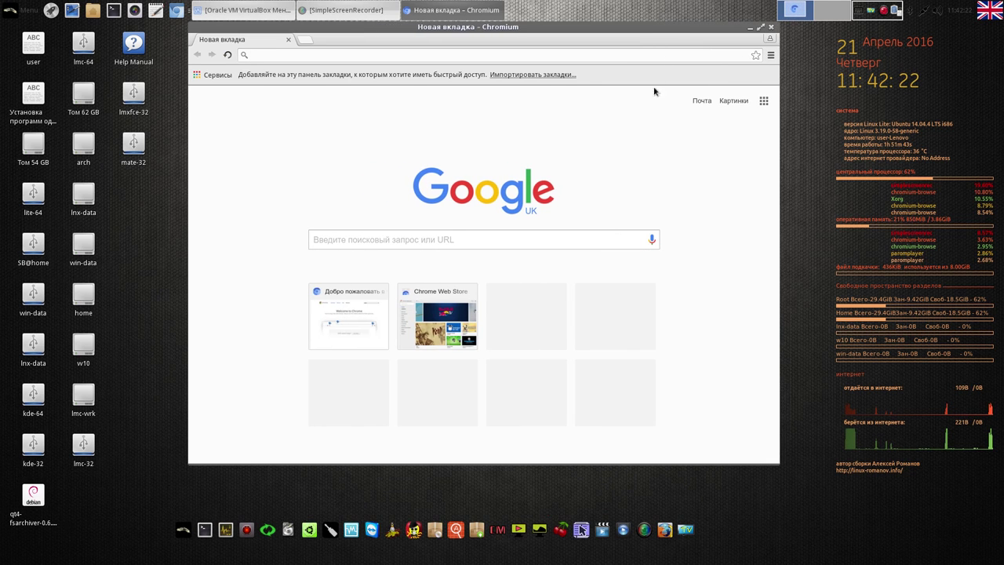
drag(665, 27, 578, 38)
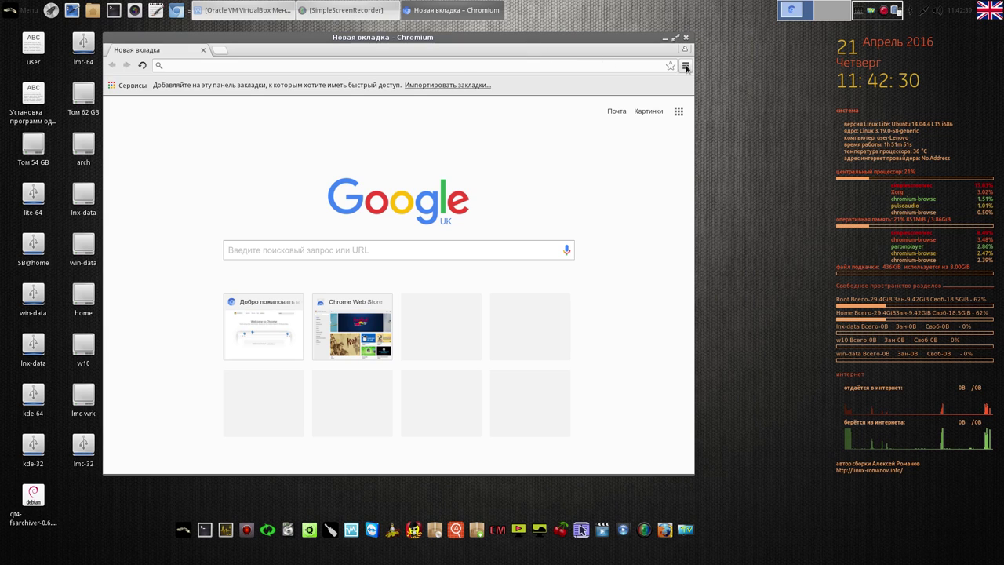
Check Chromium's version 49.0.2623.108 on the About page, then view the extensions page
click(685, 67)
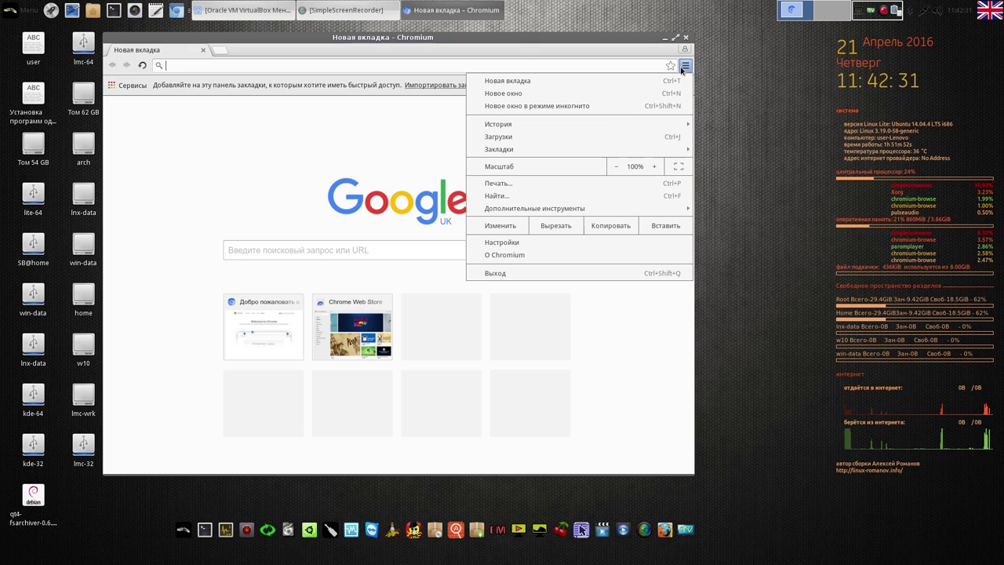
click(539, 255)
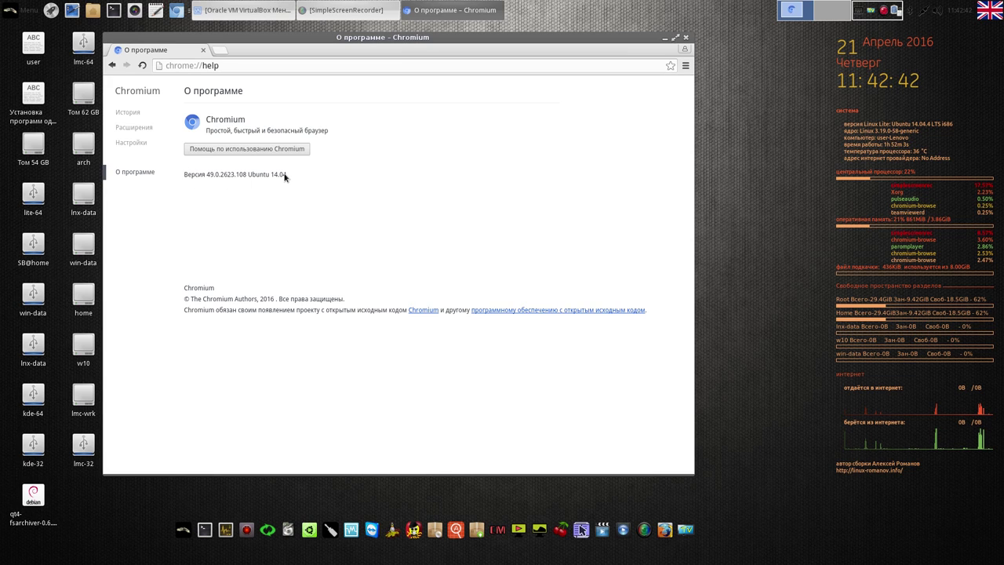
click(143, 129)
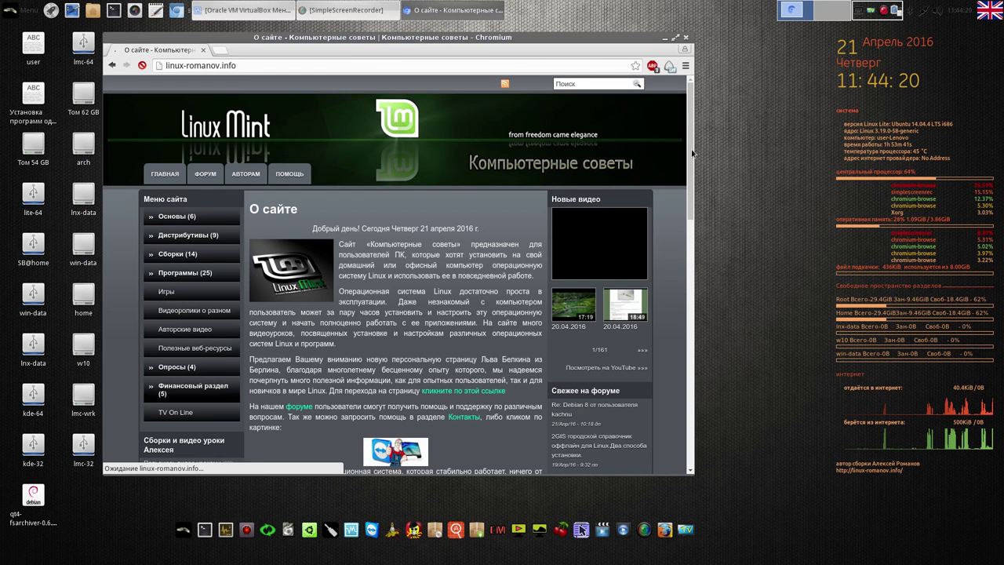
Download команды и видео.ctb from MEGA via Обычная загрузка, then return to the site tab
drag(690, 154, 683, 295)
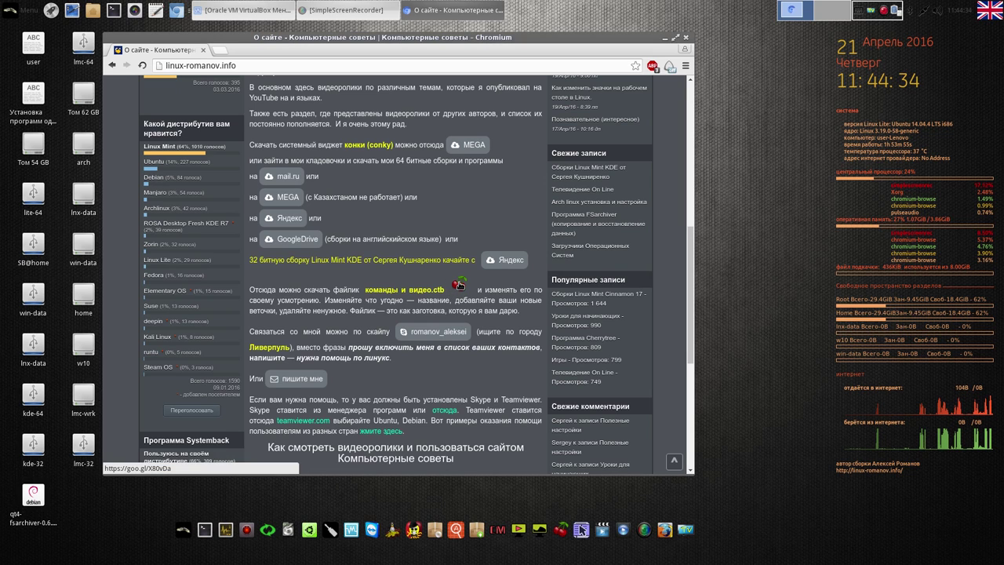
click(459, 283)
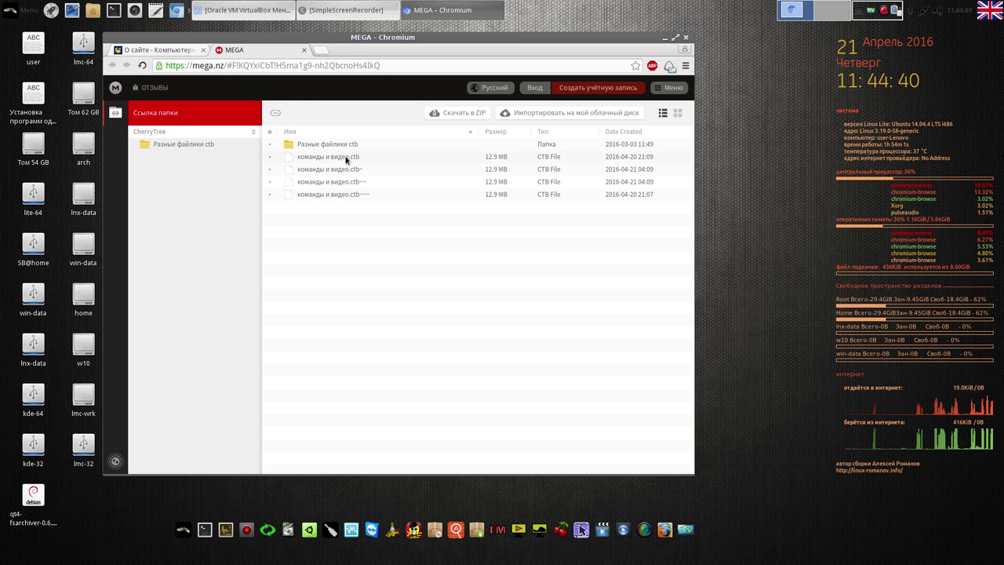
right_click(346, 160)
mouse_move(392, 189)
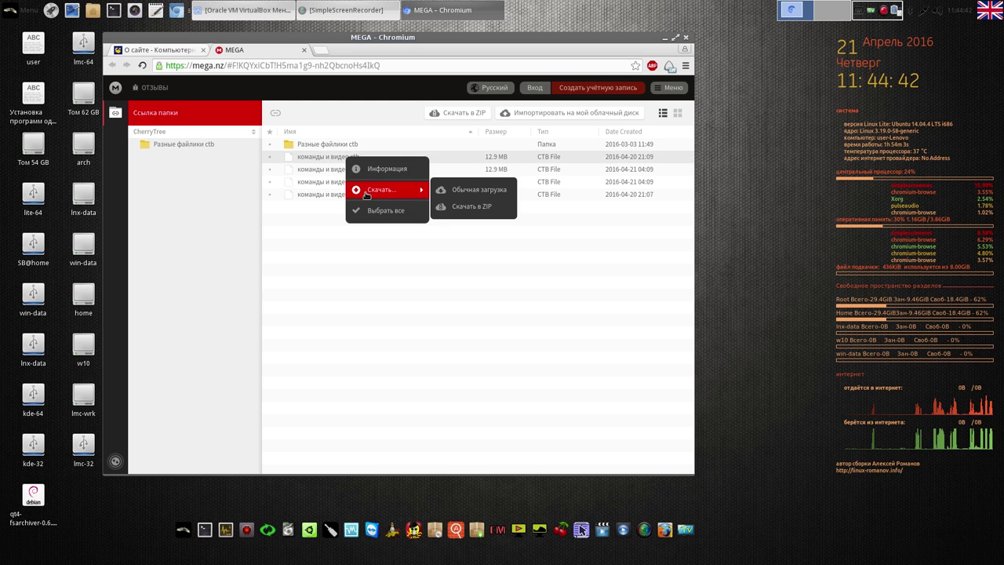
click(494, 192)
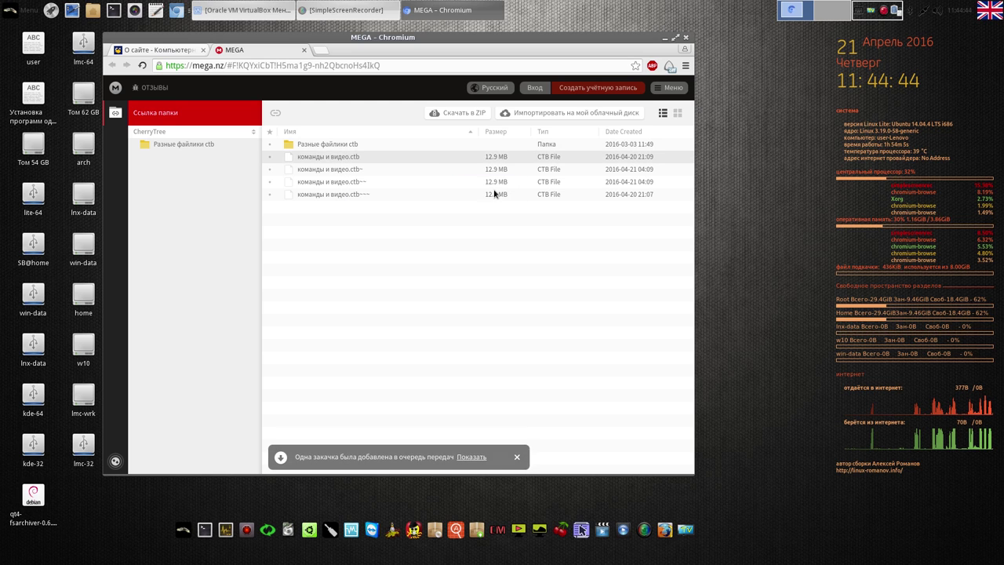
click(184, 52)
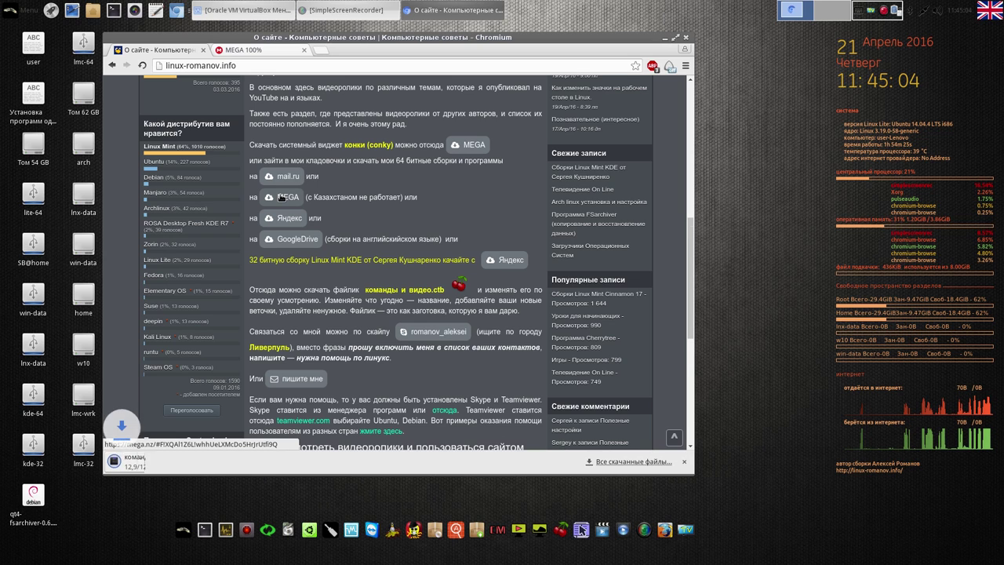
Expand Linux мои сборки, Debian and Linux Mint in MEGA's widened folder tree, then return to linux-romanov.info
click(283, 198)
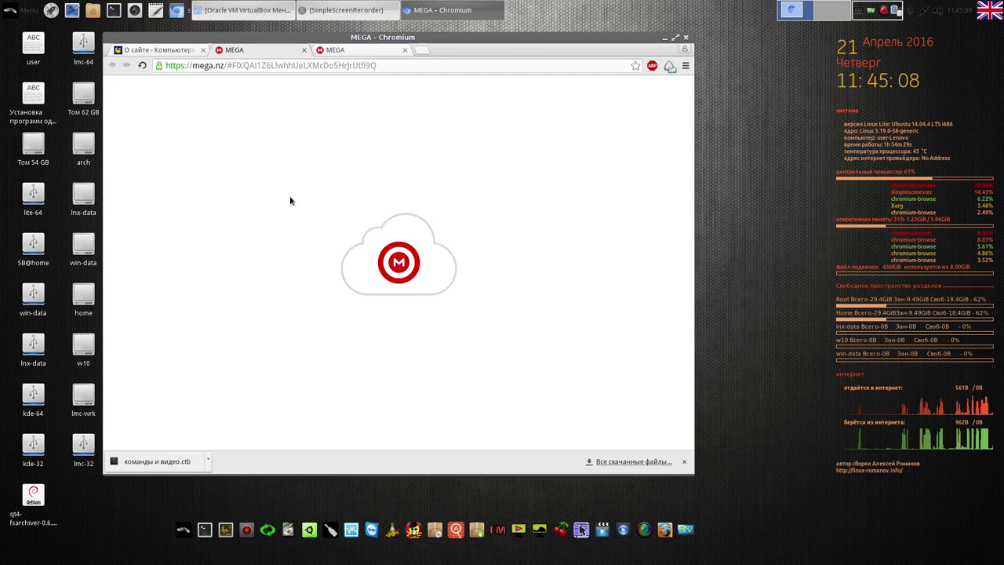
click(405, 49)
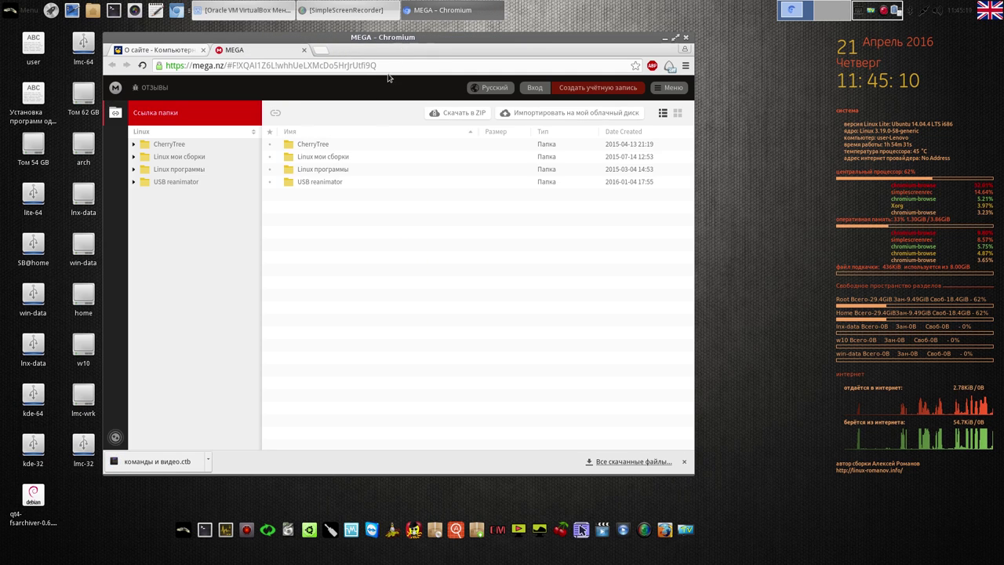
click(134, 157)
click(146, 168)
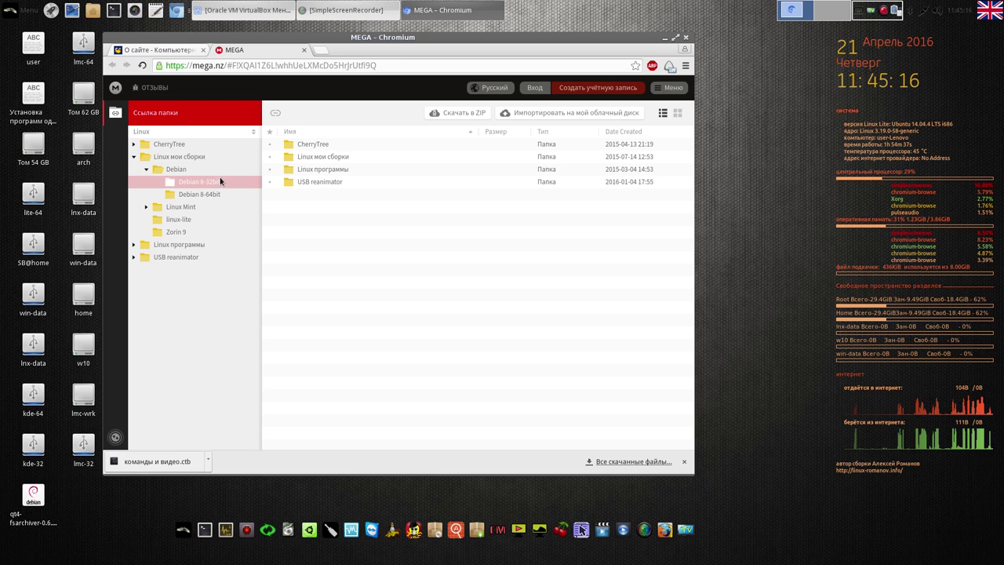
click(148, 208)
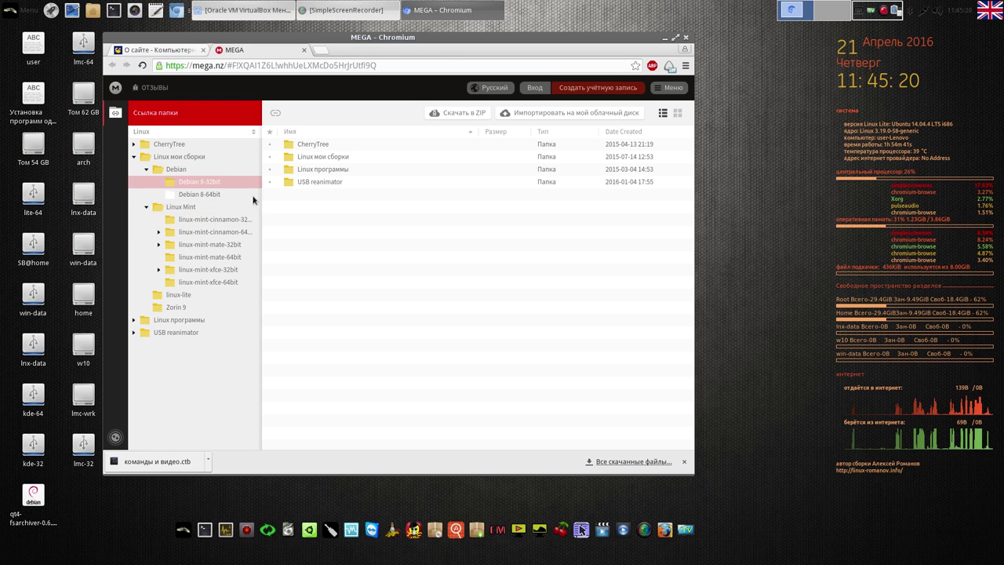
drag(262, 232, 319, 233)
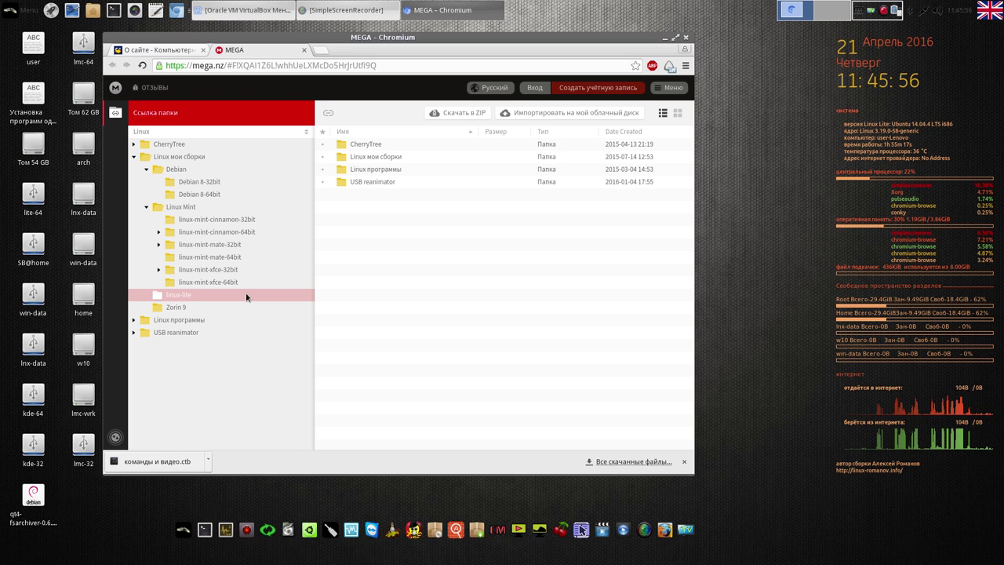
click(187, 50)
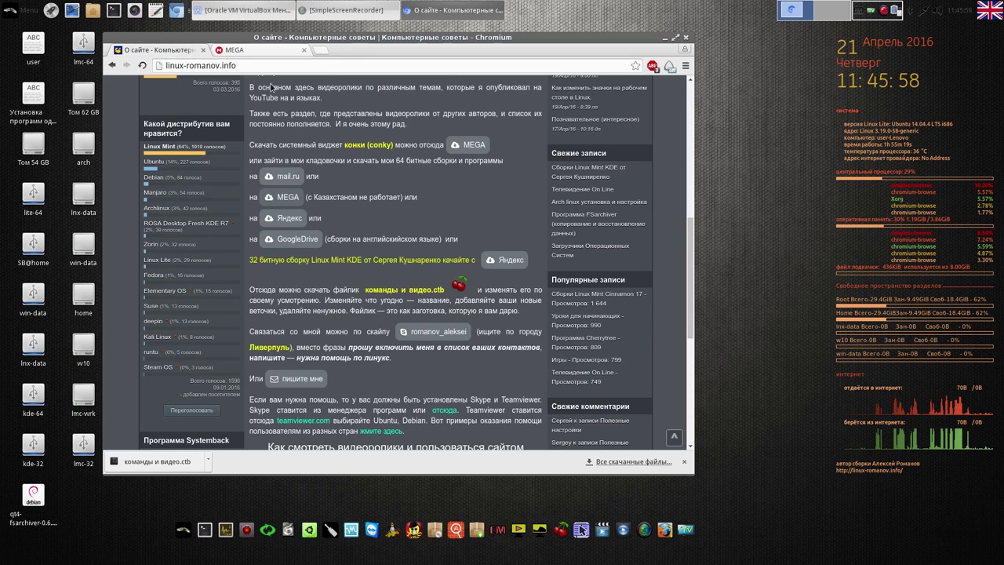
Bookmark the linux-romanov.info page under the name AR
click(636, 66)
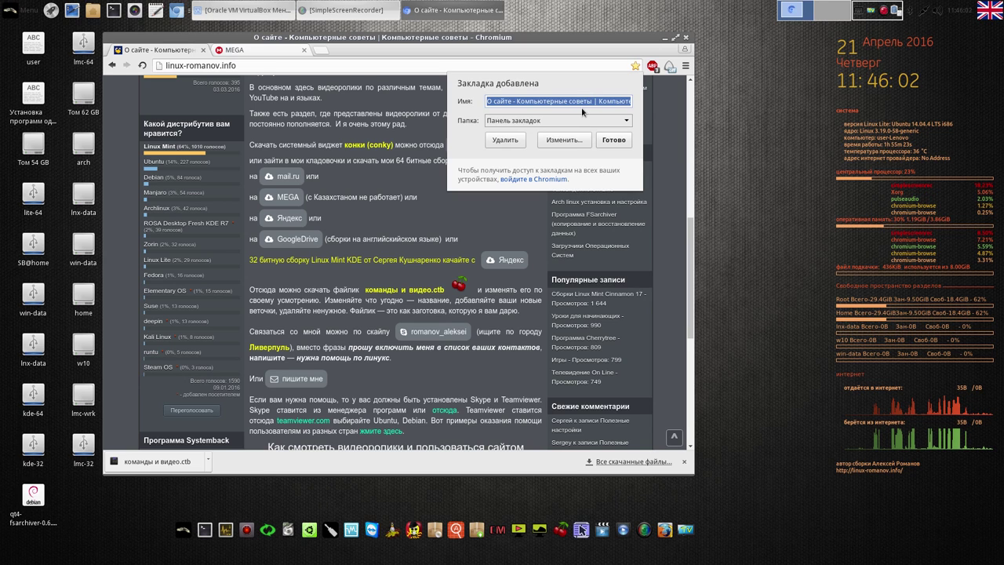
text(AR)
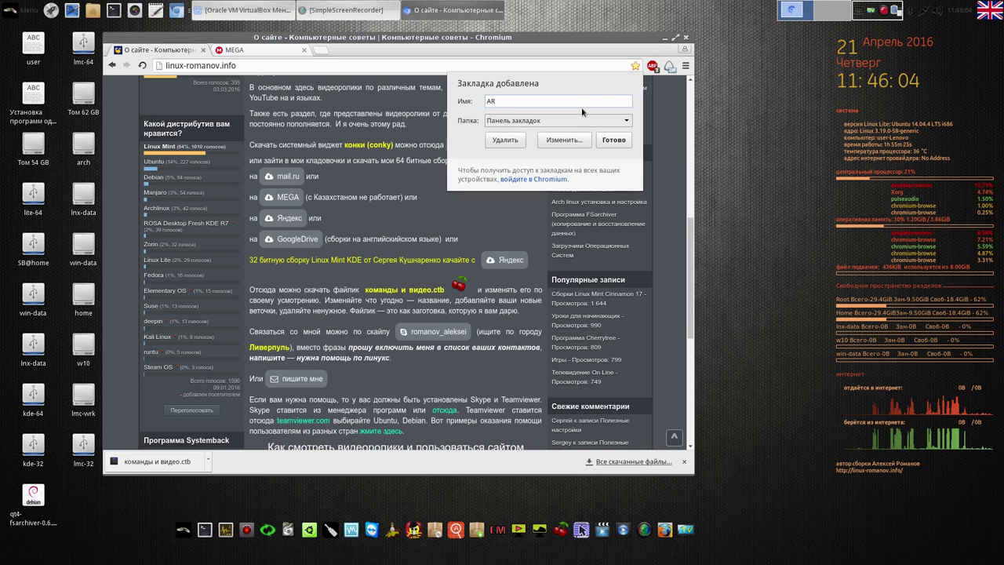
click(613, 139)
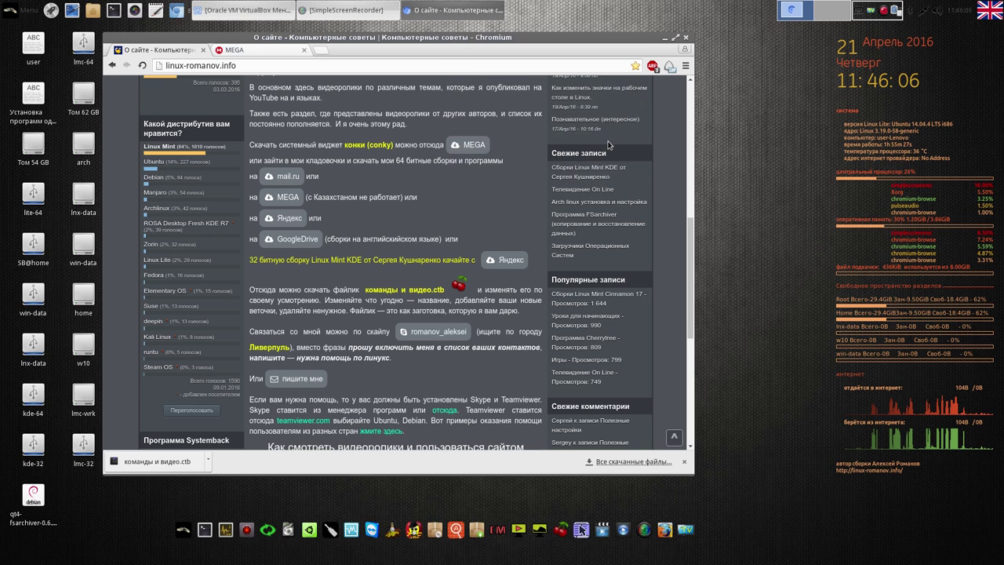
In Chromium settings, reopen previous tabs at startup and always show the bookmarks bar and home button
click(685, 67)
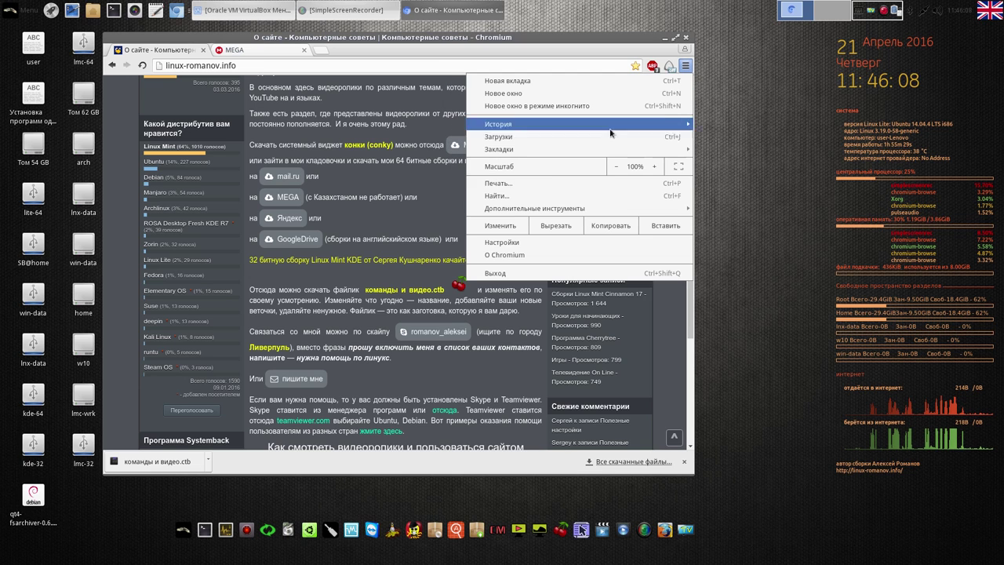
click(534, 242)
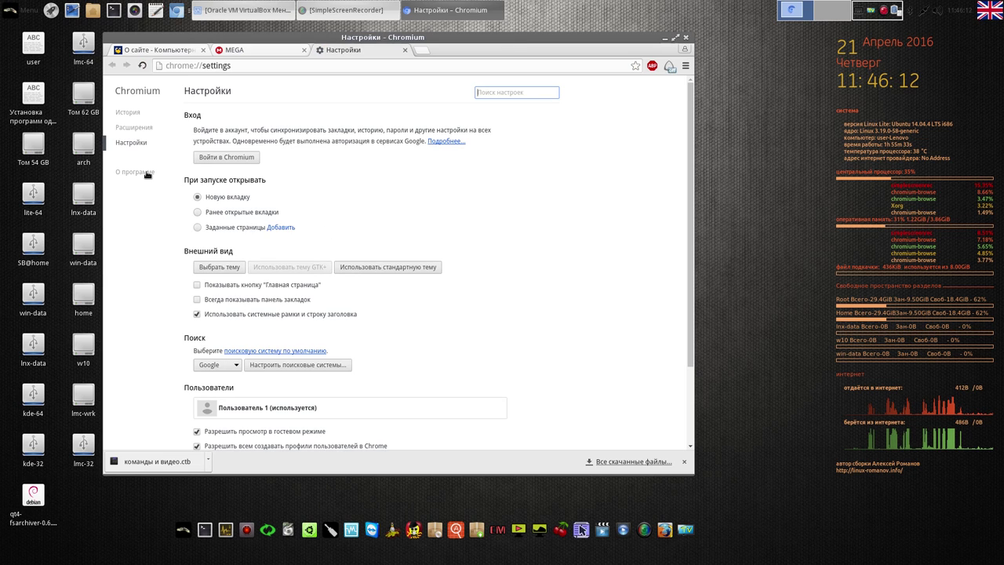
click(197, 211)
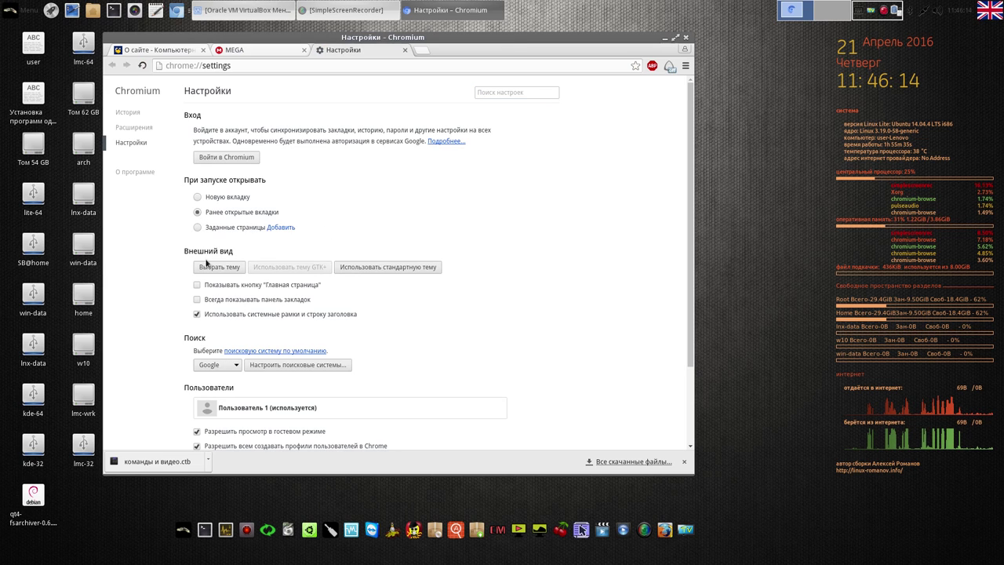
click(197, 299)
click(196, 297)
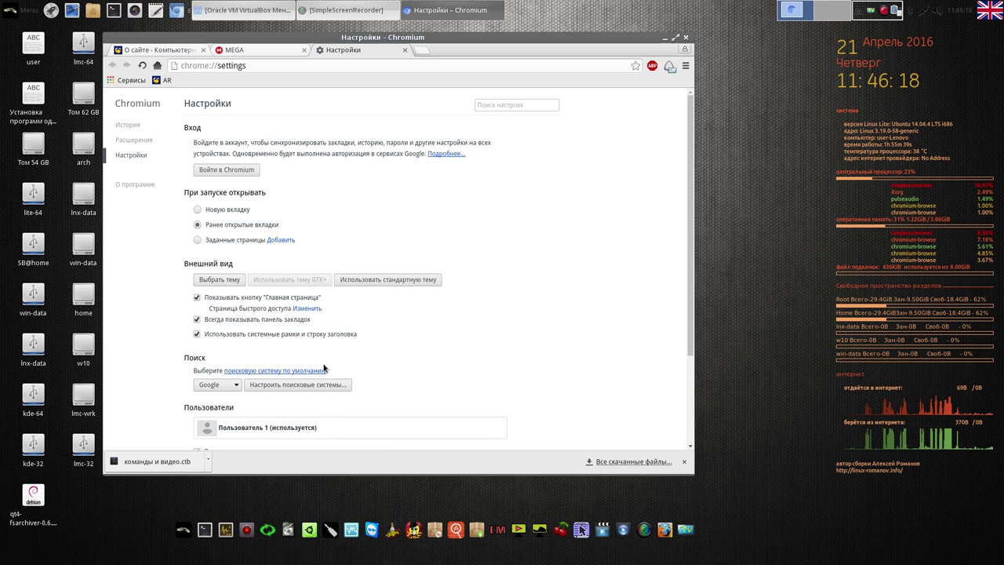
click(310, 309)
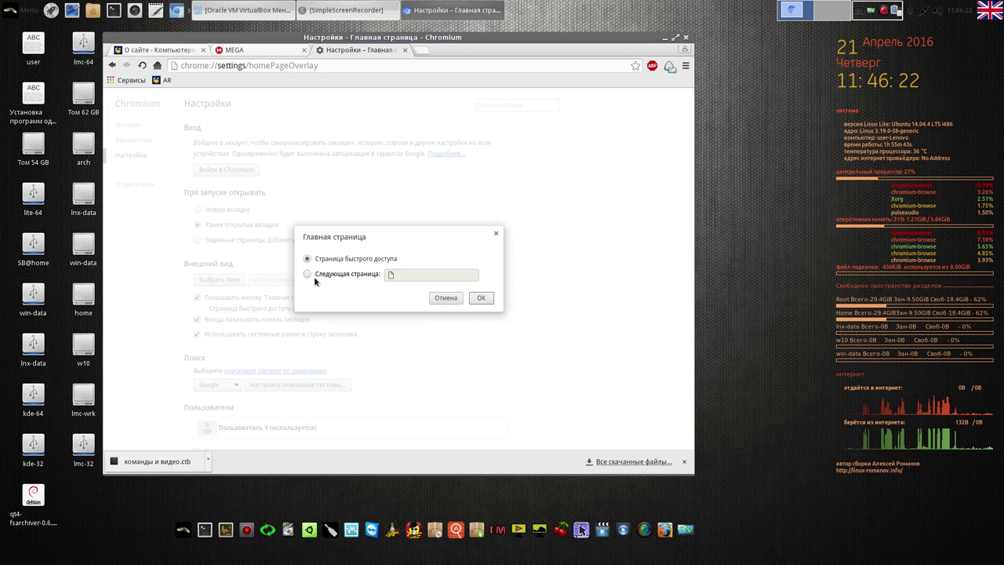
click(314, 275)
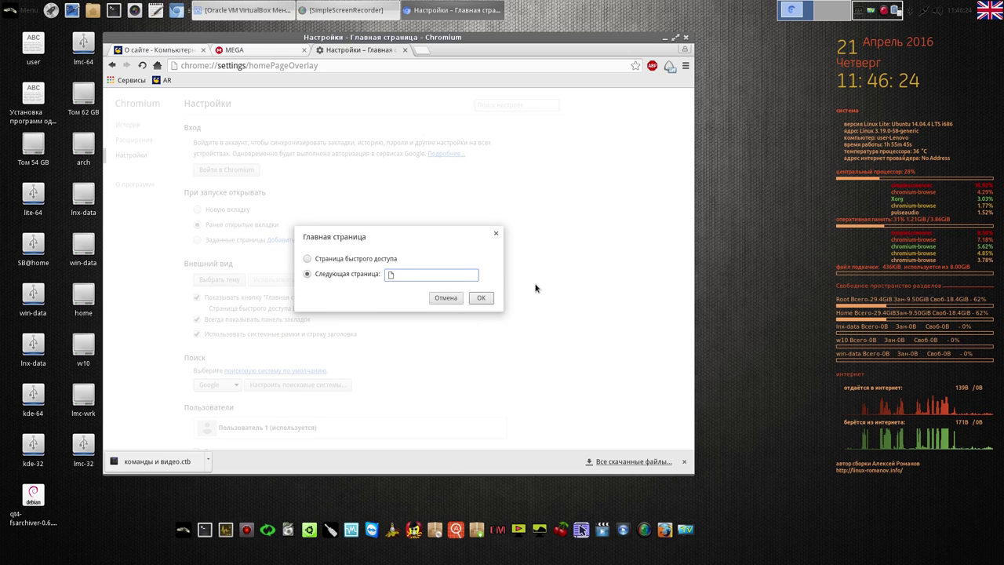
text(google)
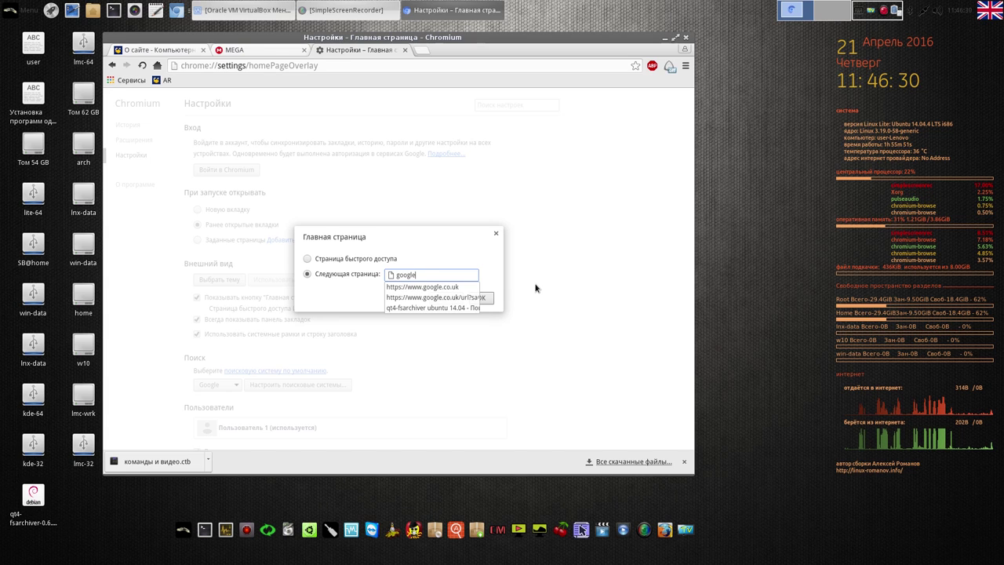
click(458, 288)
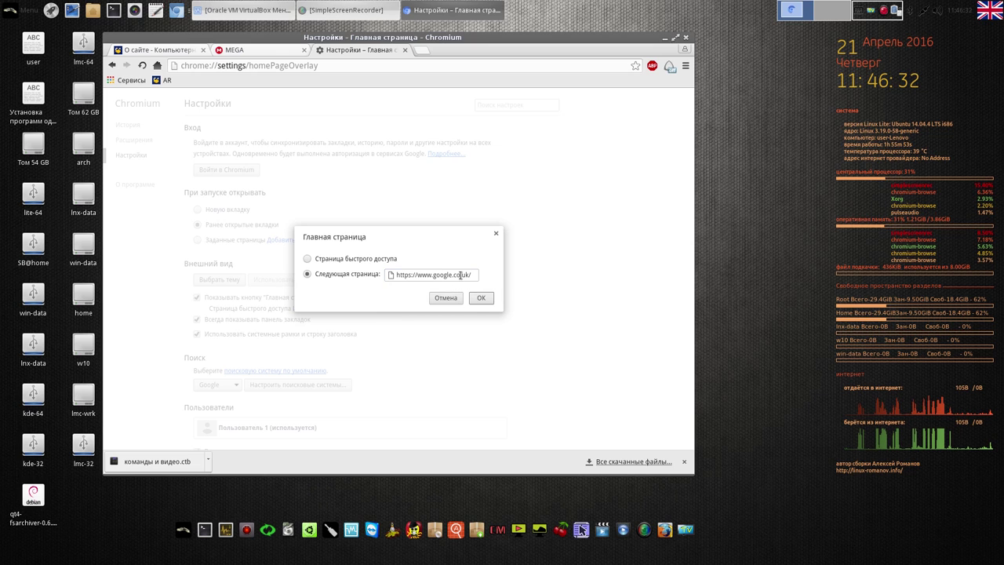
click(455, 275)
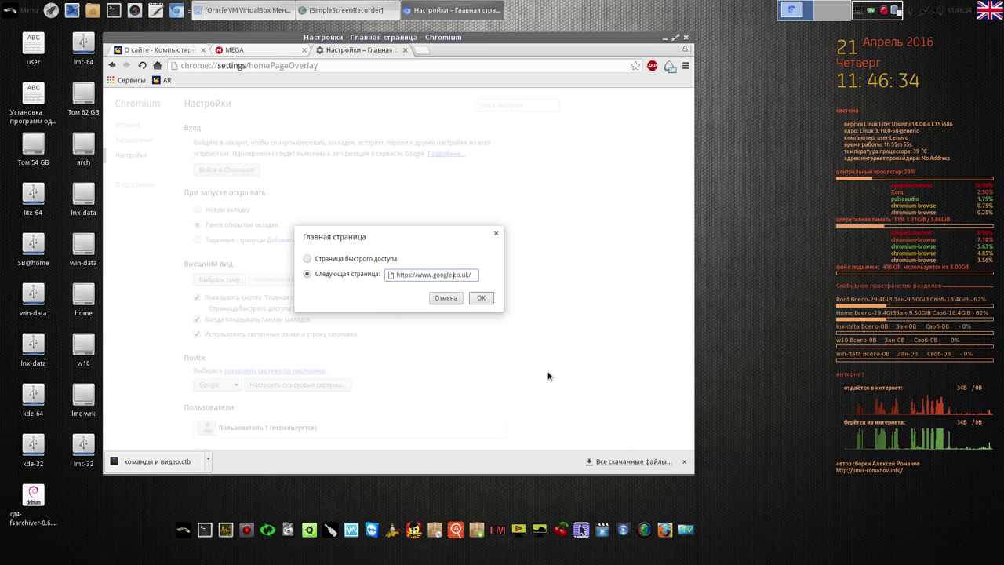
key(Delete)
key(Delete)
key(Delete)
key(Delete)
text(ru)
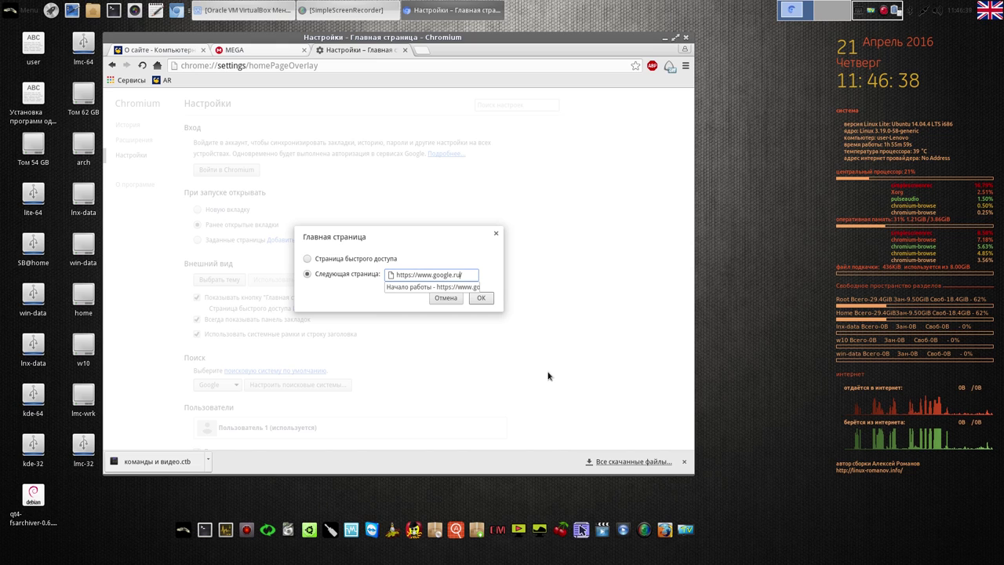
click(487, 299)
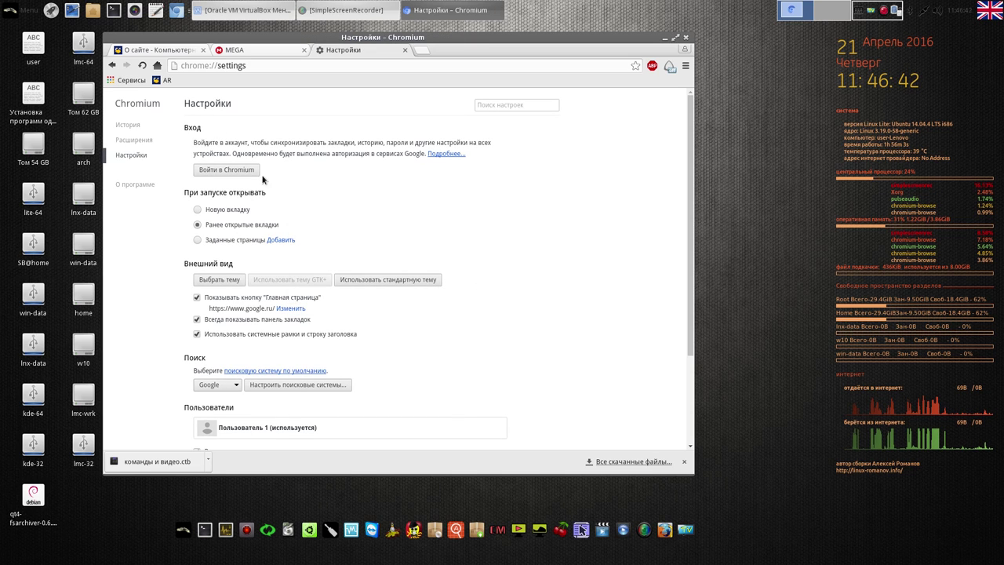
Visit the home page, then close the MEGA and linux-romanov.info tabs and the browser window
click(157, 65)
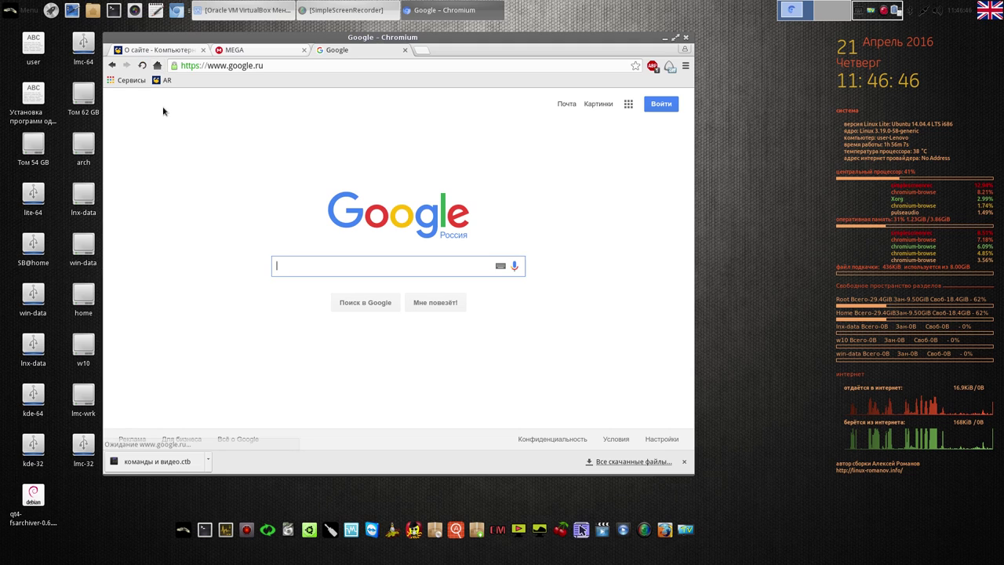
click(303, 50)
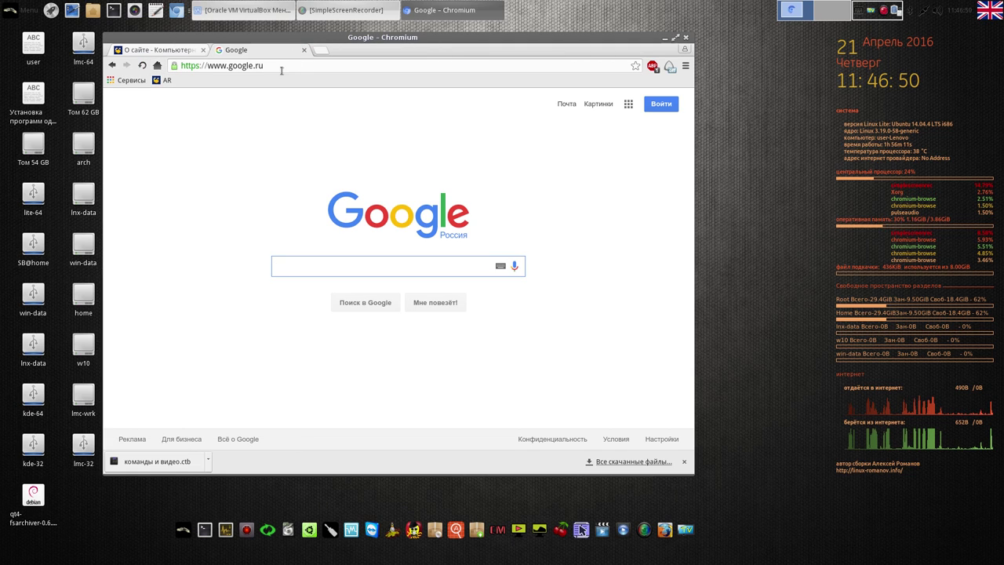
click(202, 50)
click(203, 50)
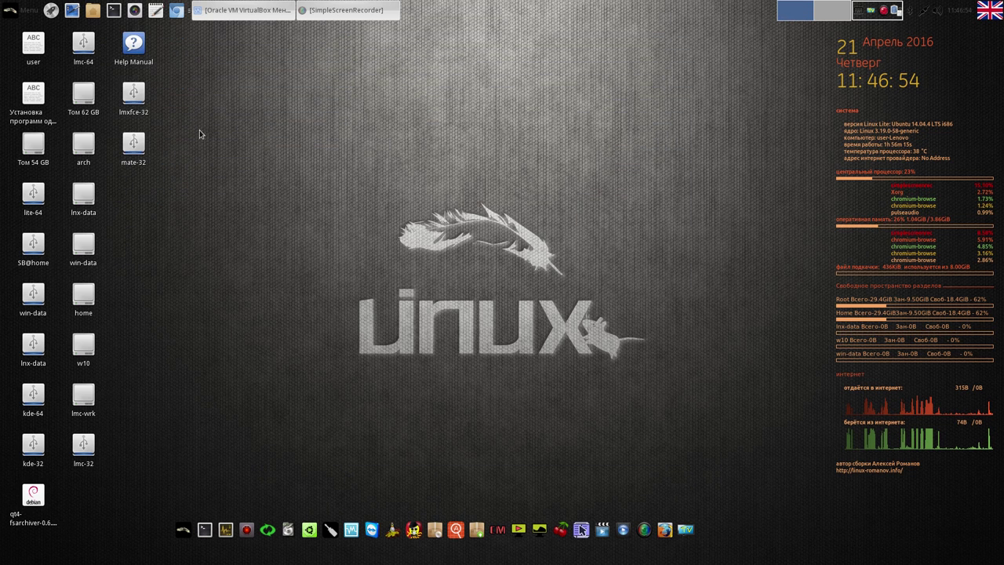
Relaunch Chromium, open linux-romanov.info from the AR bookmark and scroll through the page
click(176, 9)
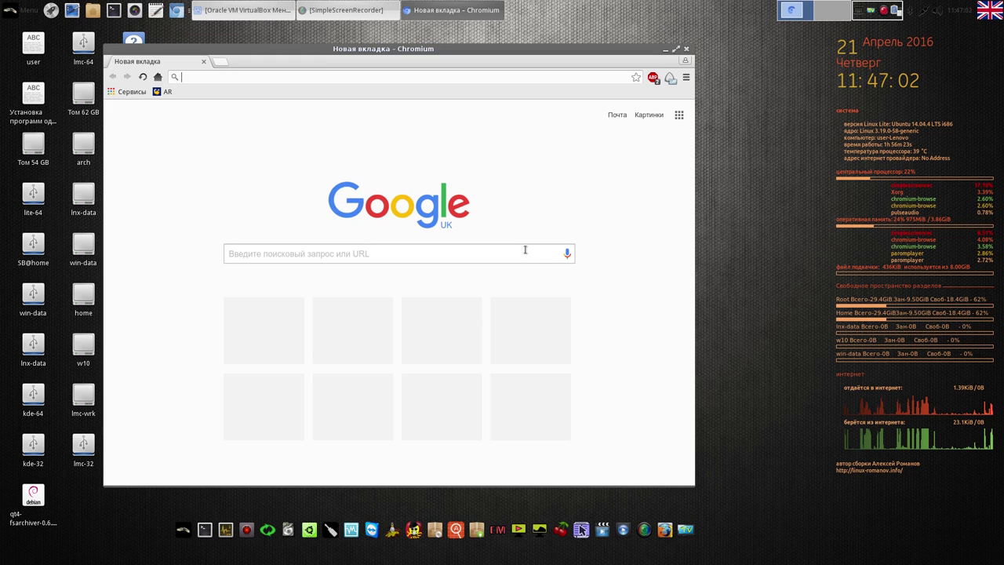
click(166, 91)
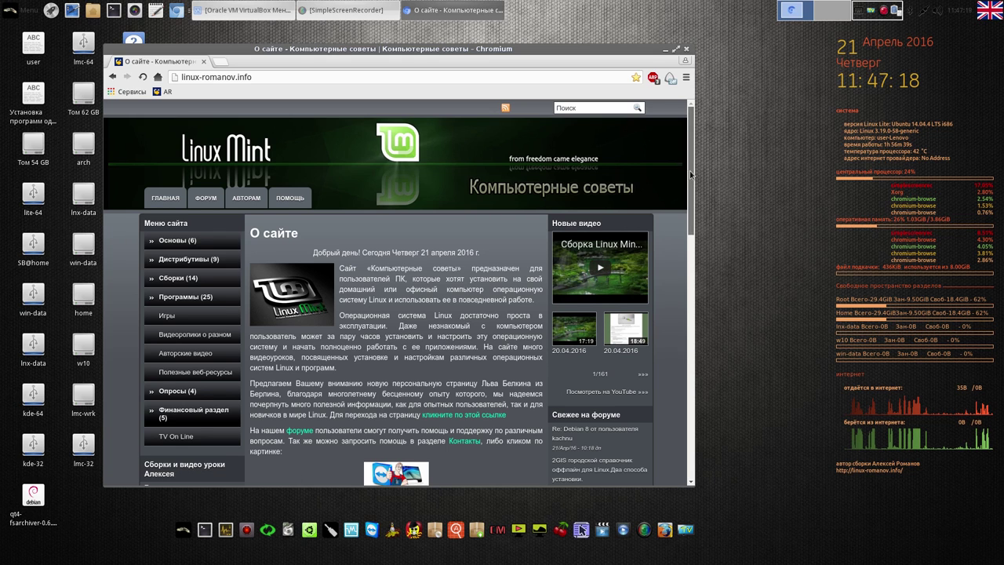
drag(689, 170, 691, 189)
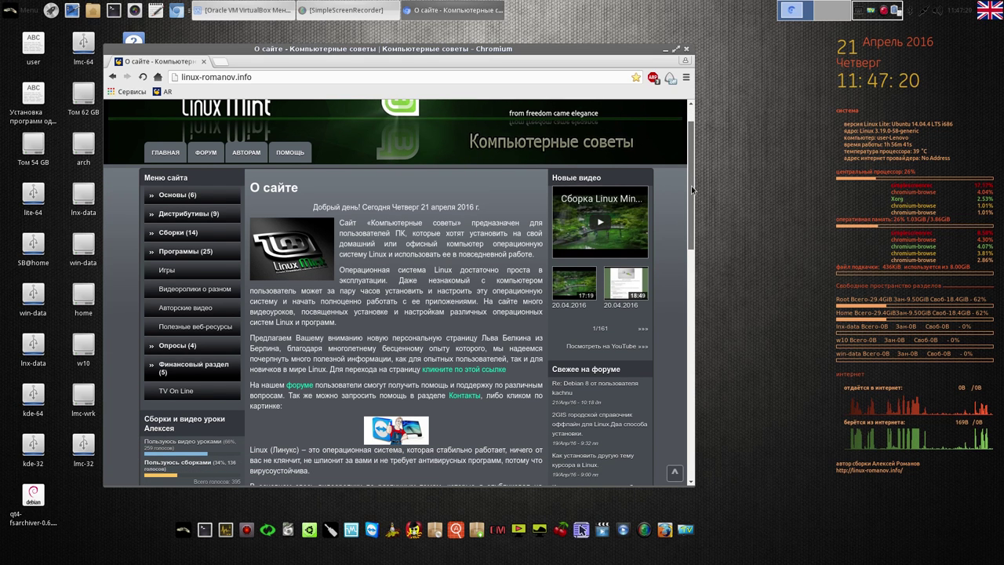
drag(692, 190, 691, 228)
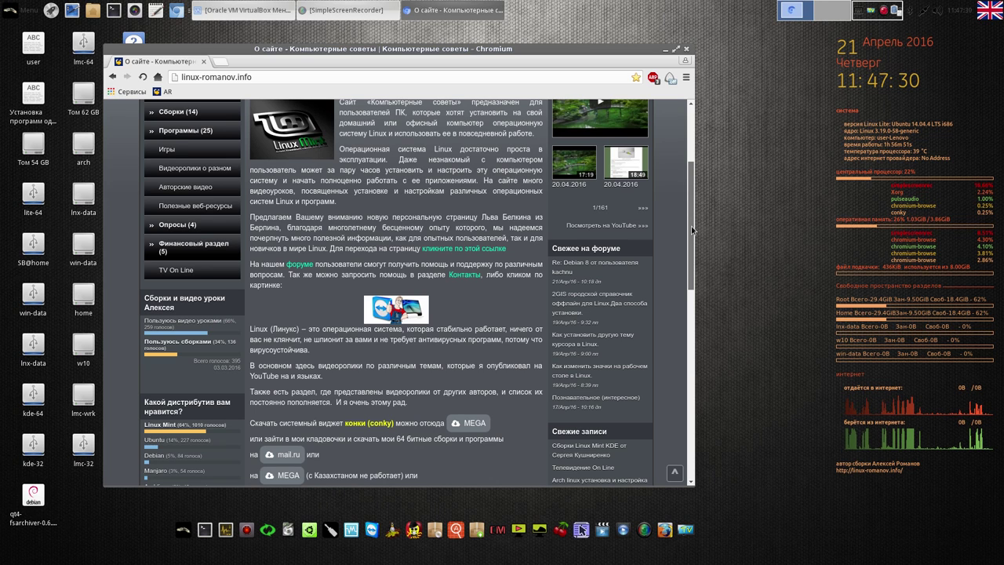
drag(691, 225, 692, 328)
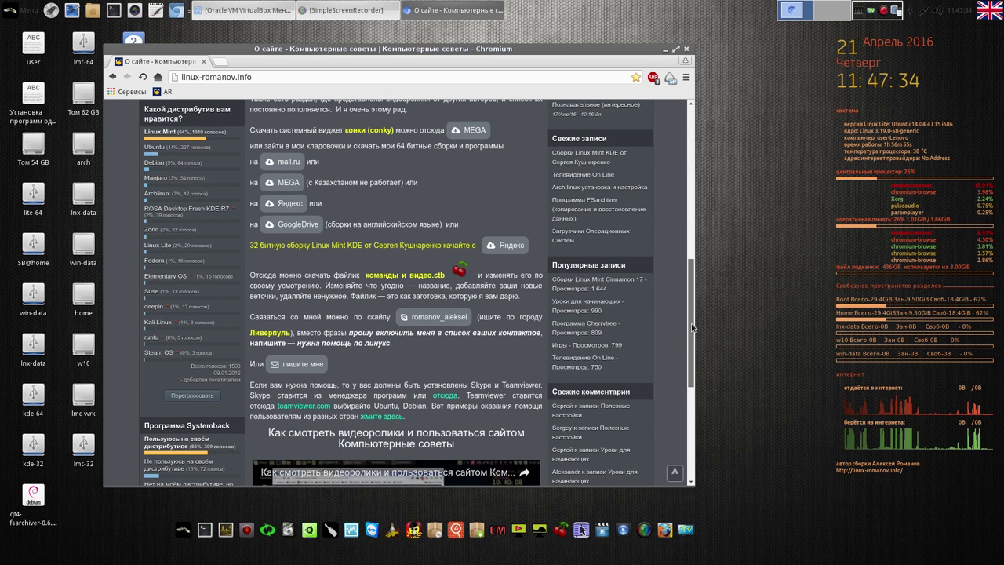
drag(692, 328, 693, 421)
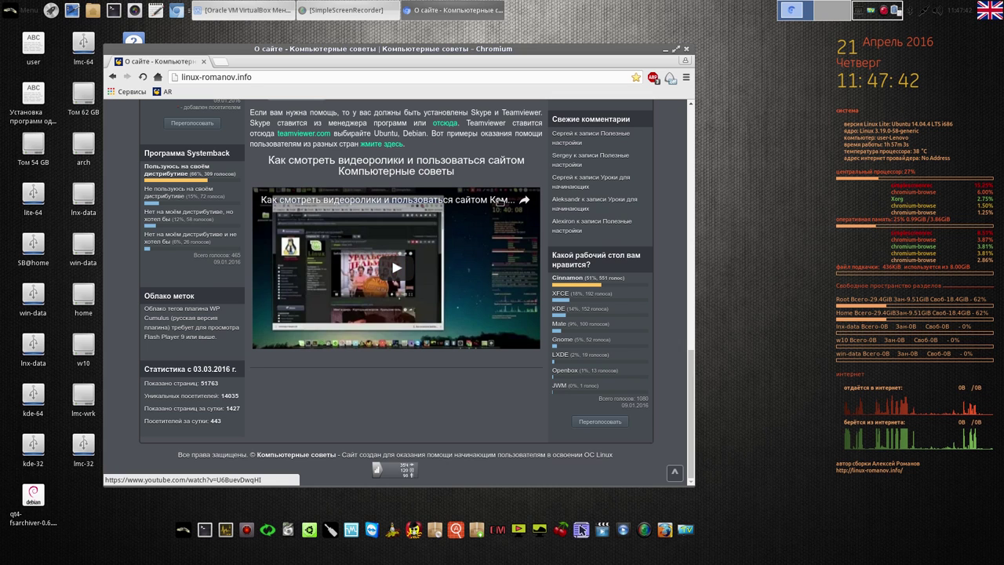
drag(690, 397, 677, 161)
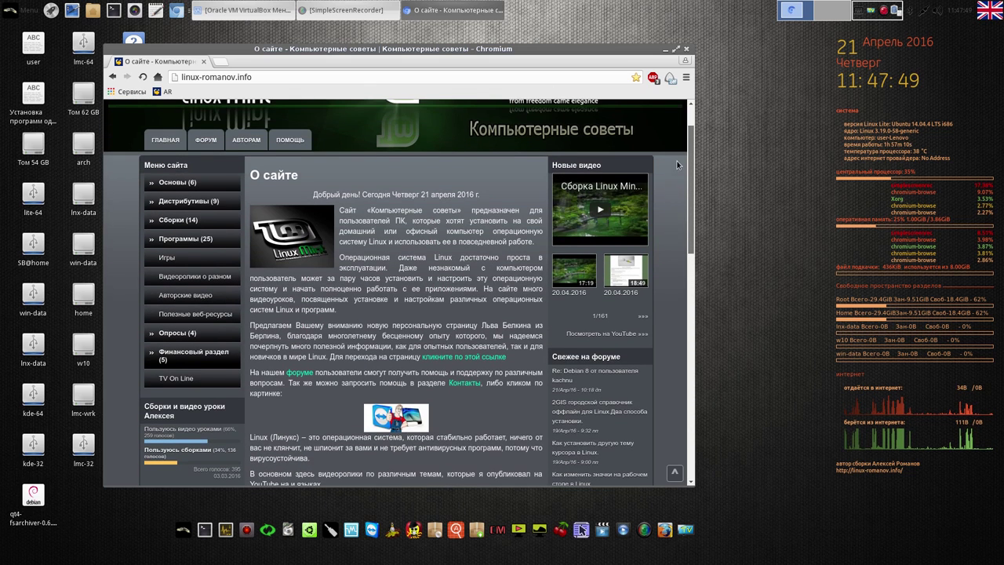
From Авторские видео, open the author's YouTube channel and switch its videos to list layout
click(197, 296)
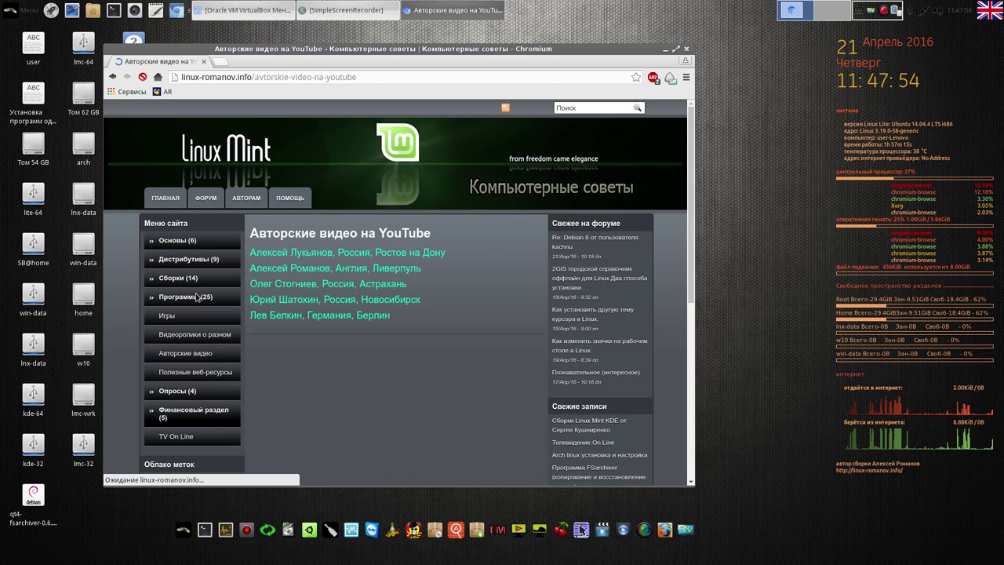
click(337, 270)
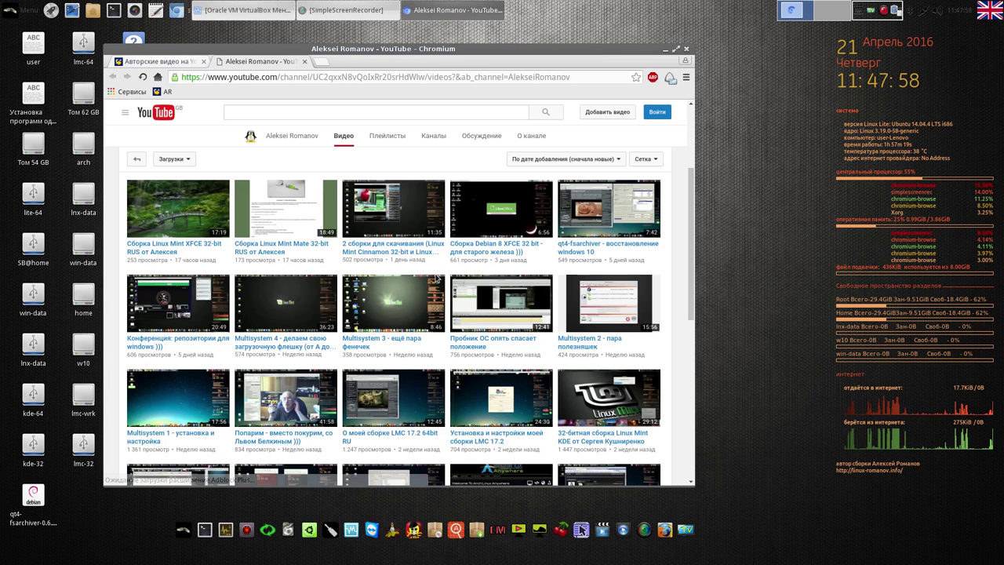
click(648, 159)
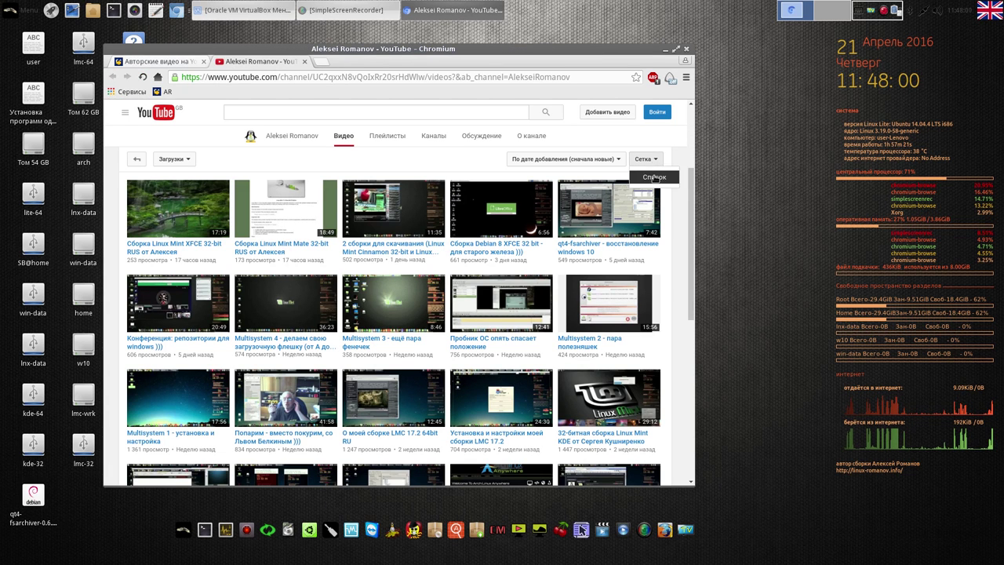
click(654, 177)
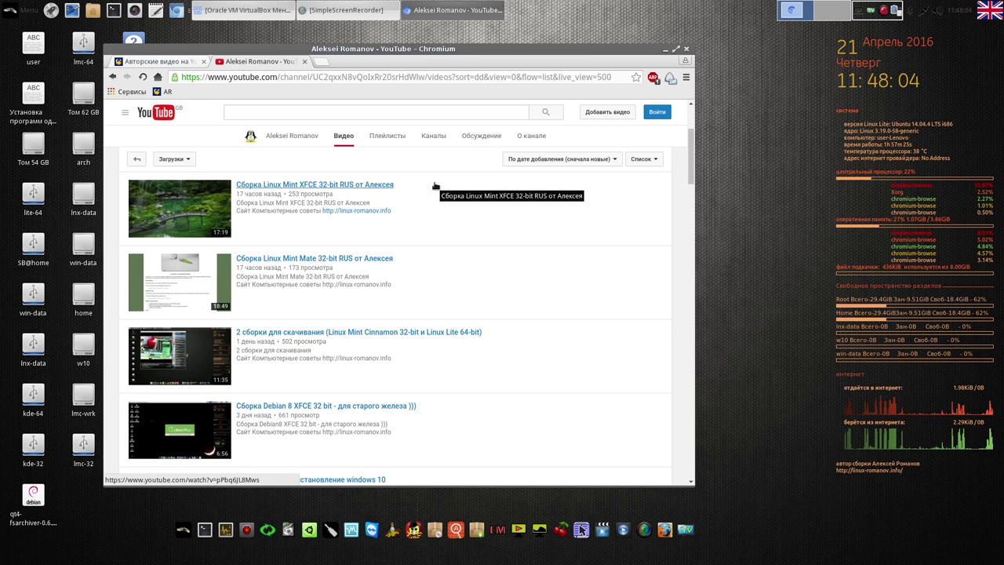
Scroll the video list, return to the site's author videos page, and close Chromium
drag(691, 157, 680, 478)
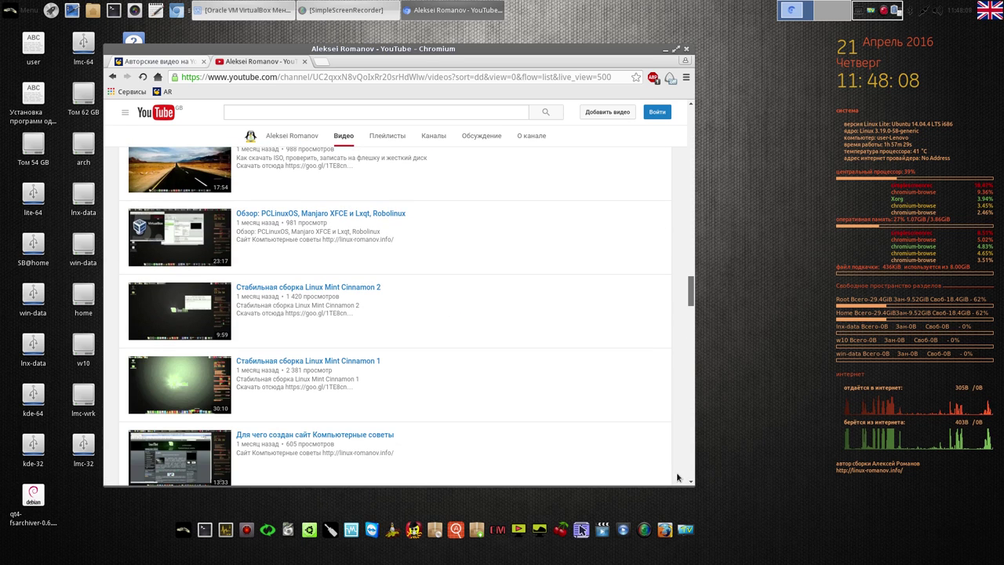
scroll(688, 470, down, 15)
scroll(683, 399, up, 20)
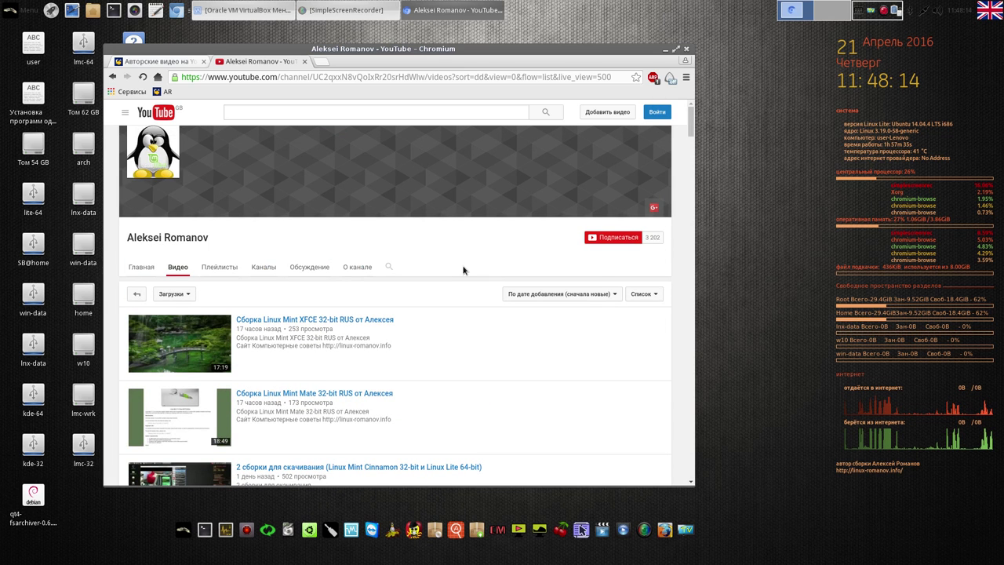
click(175, 63)
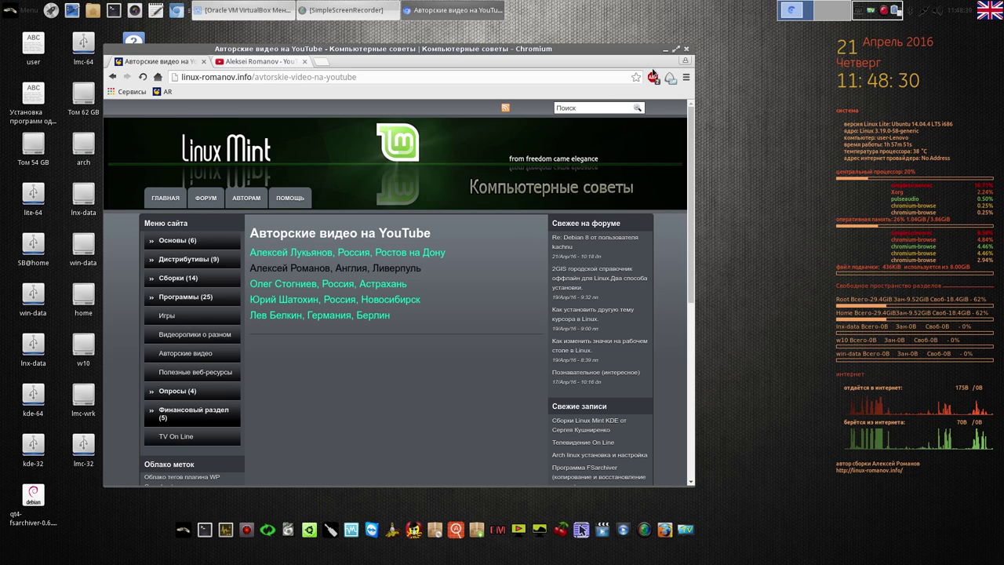
click(686, 49)
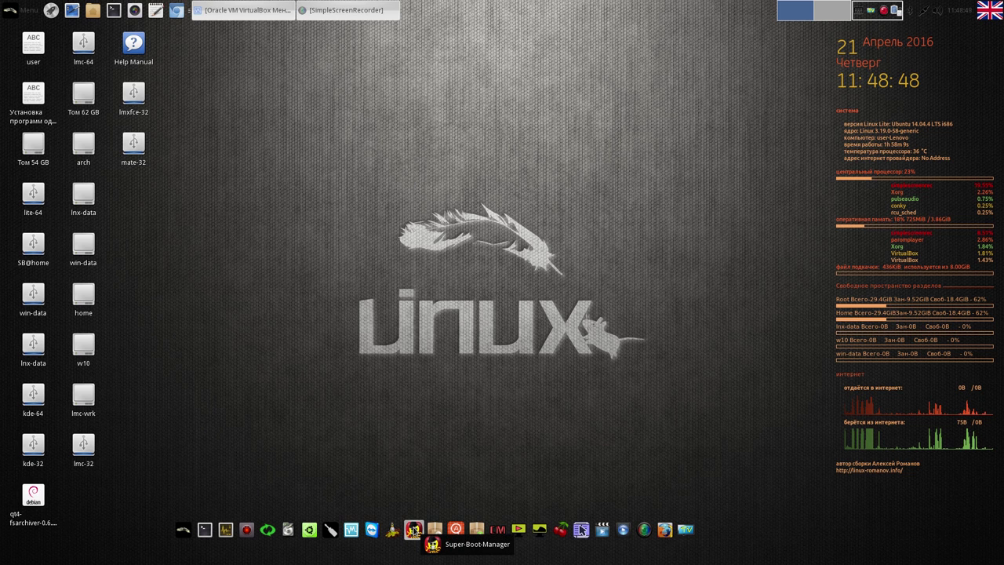
click(413, 529)
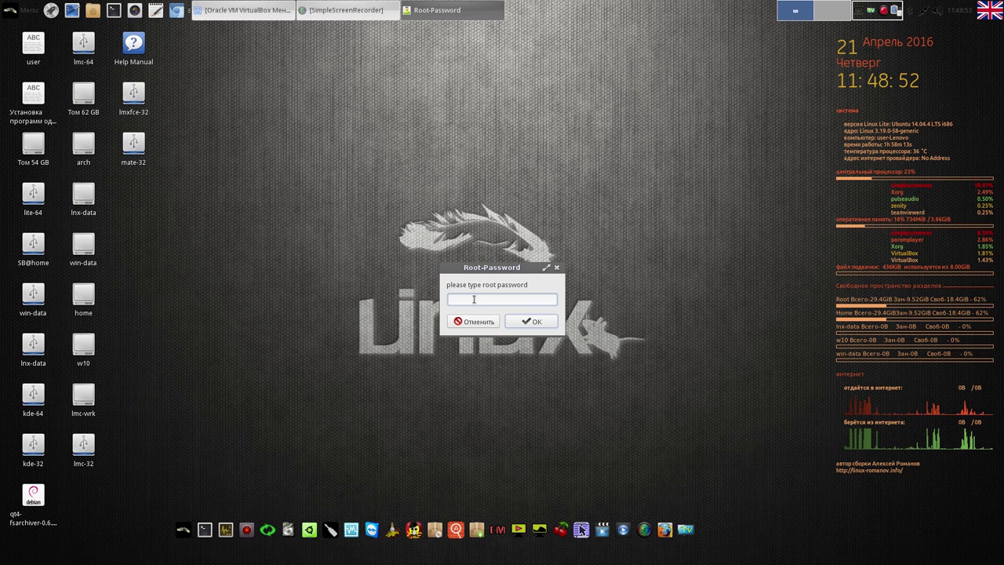
text(1)
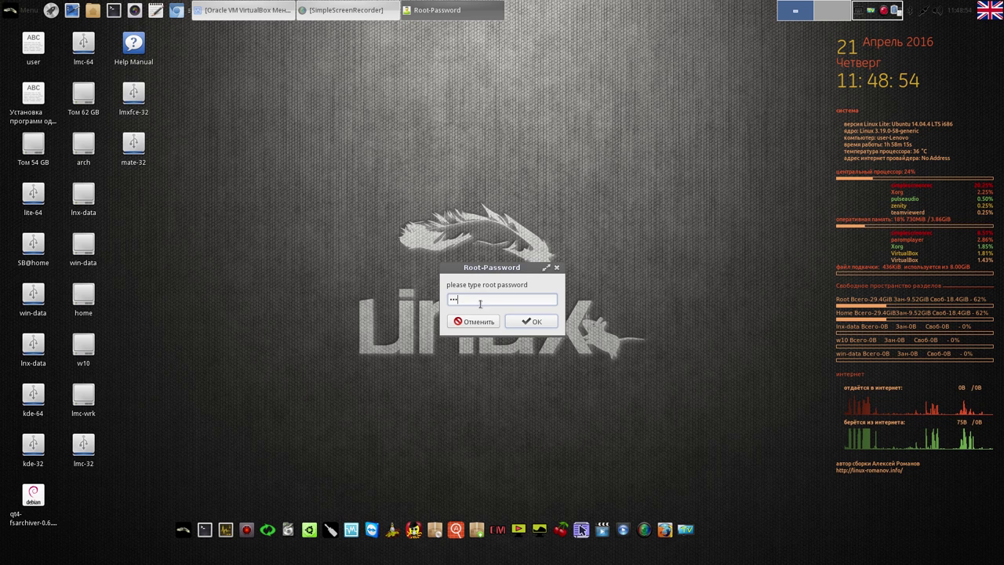
click(530, 322)
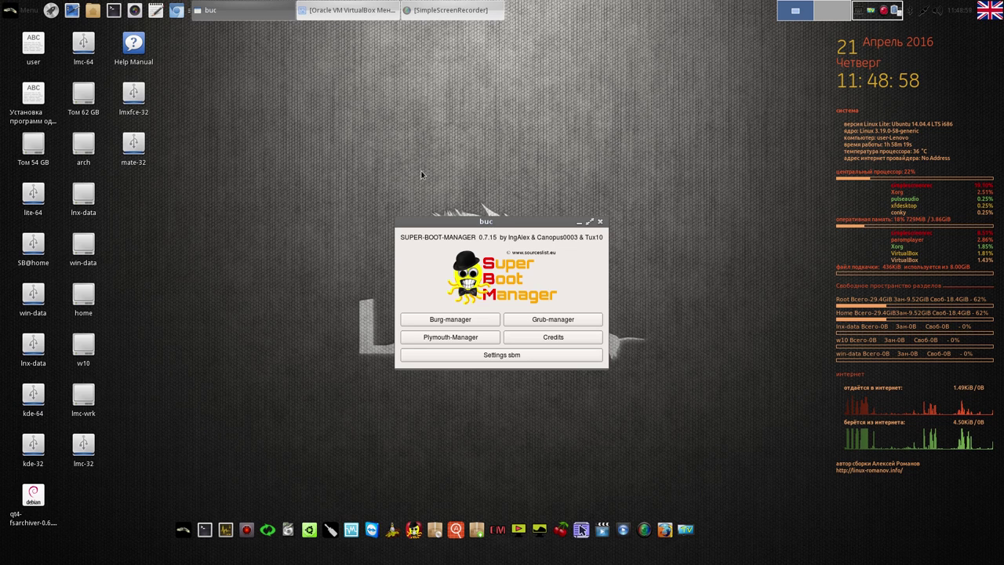
click(563, 320)
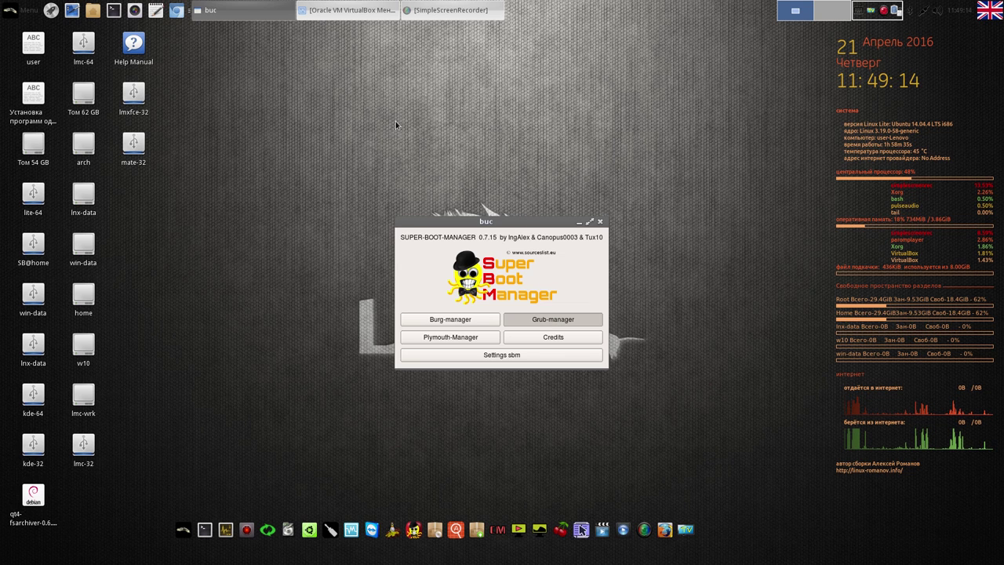
click(260, 13)
click(261, 13)
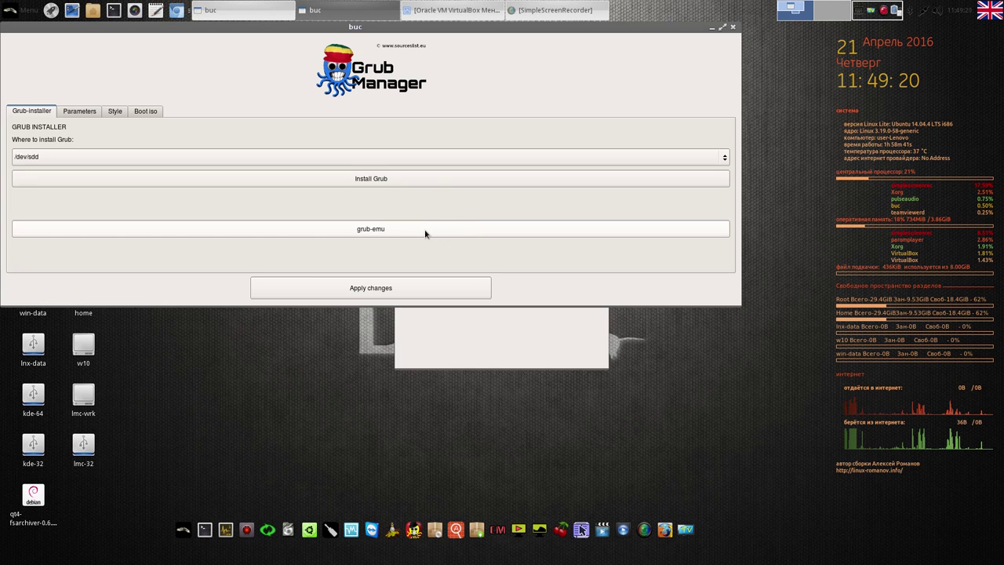
click(475, 233)
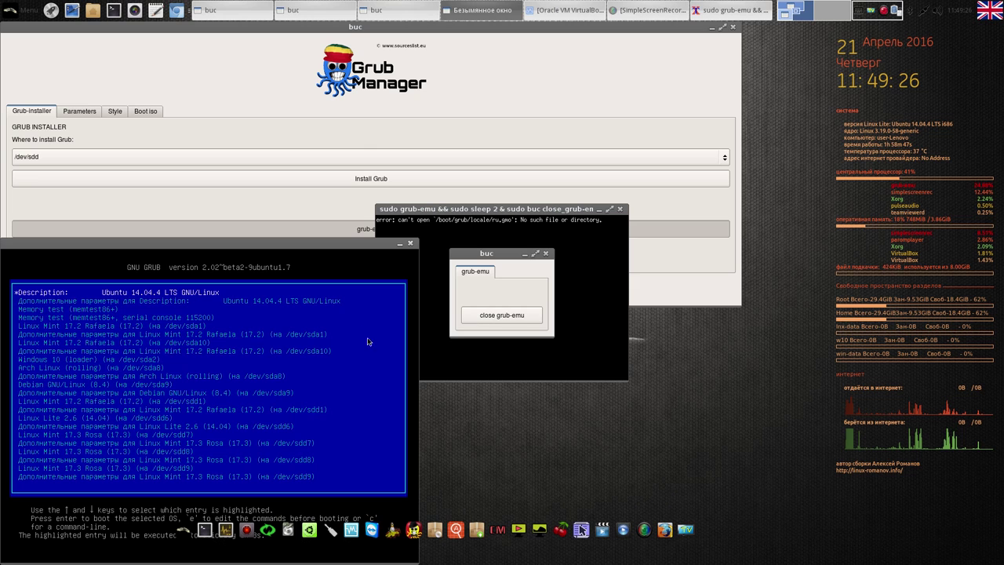
drag(318, 248, 342, 78)
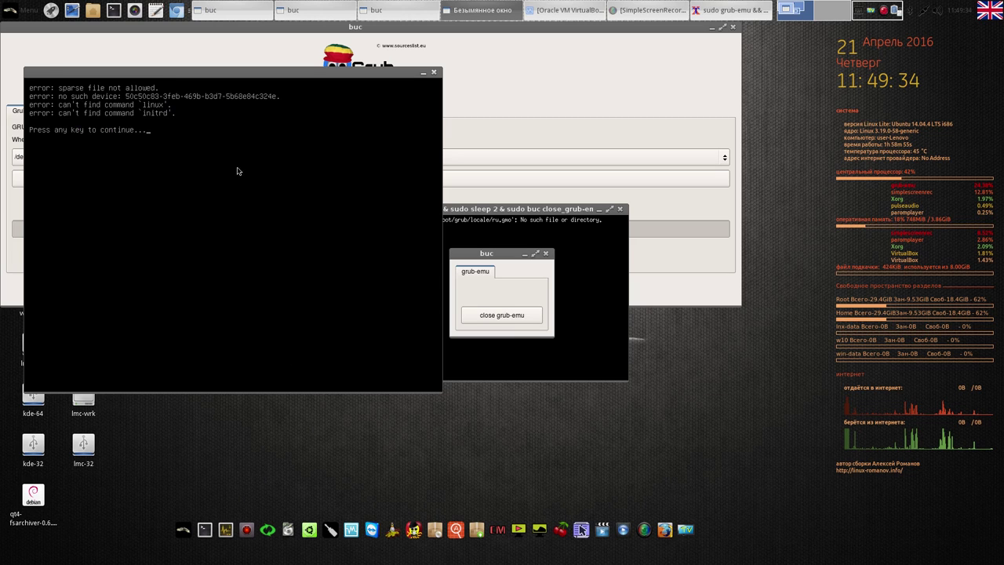
click(519, 315)
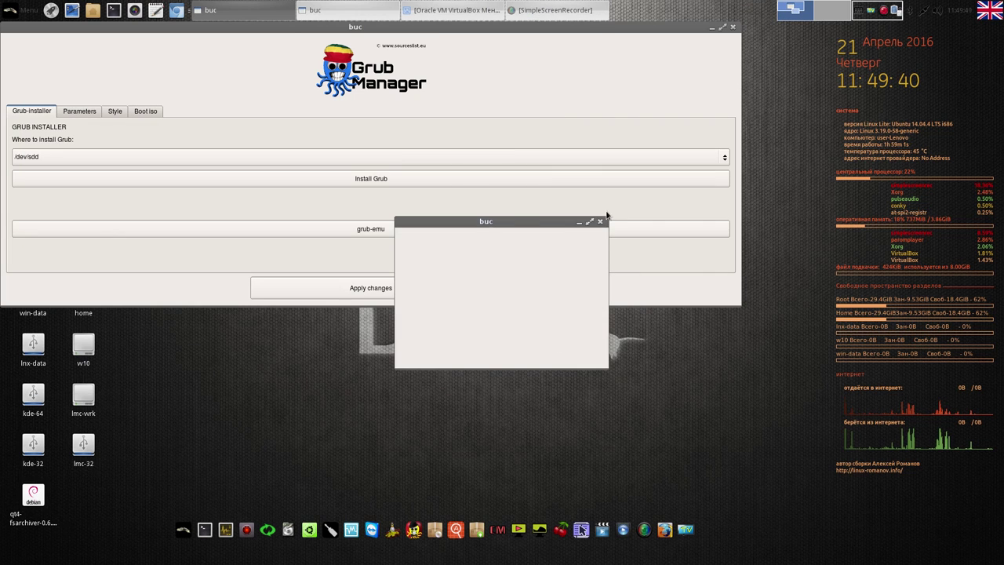
click(731, 28)
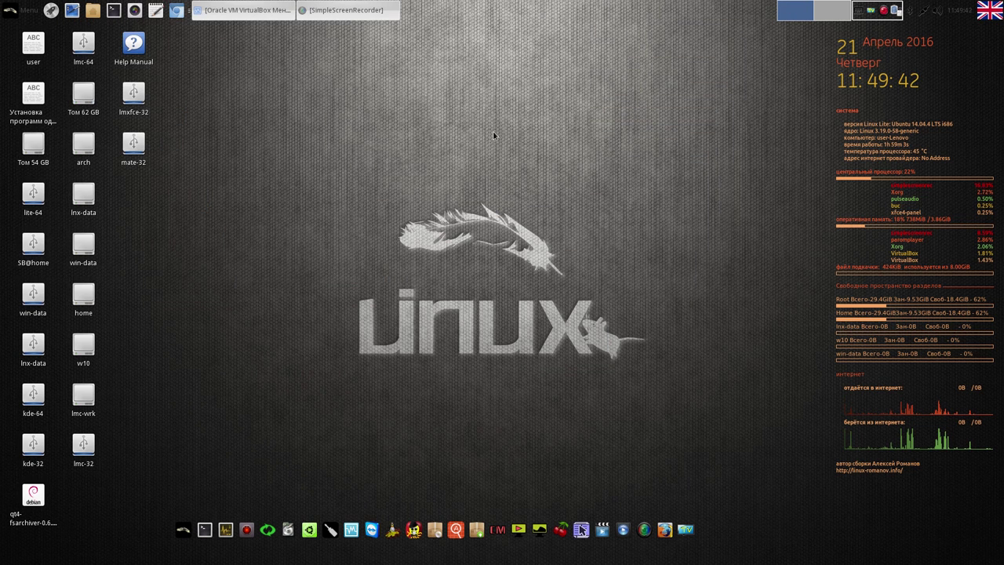
Restore the VirtualBox Manager window from the taskbar and close it
click(266, 11)
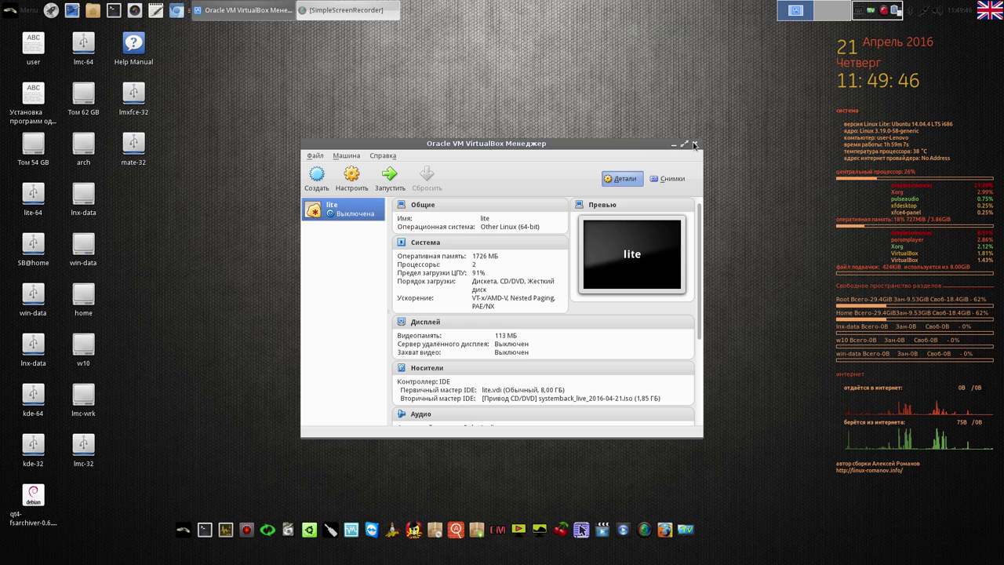
click(695, 145)
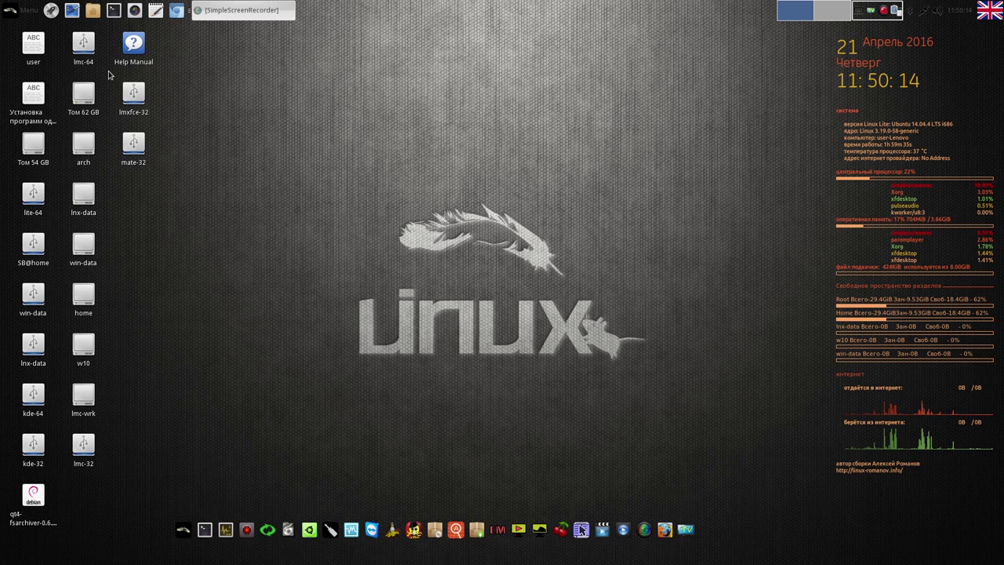
click(27, 14)
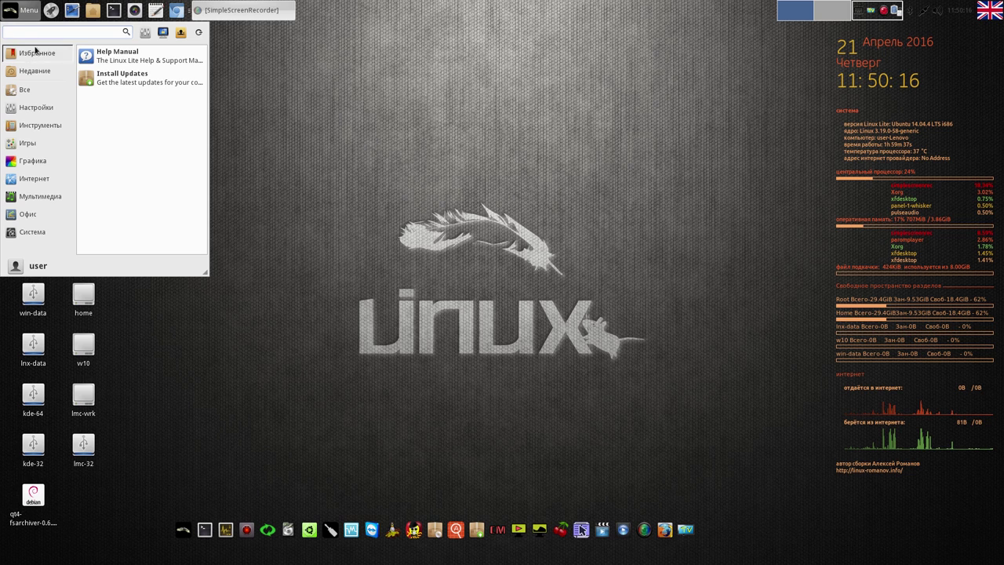
mouse_move(44, 131)
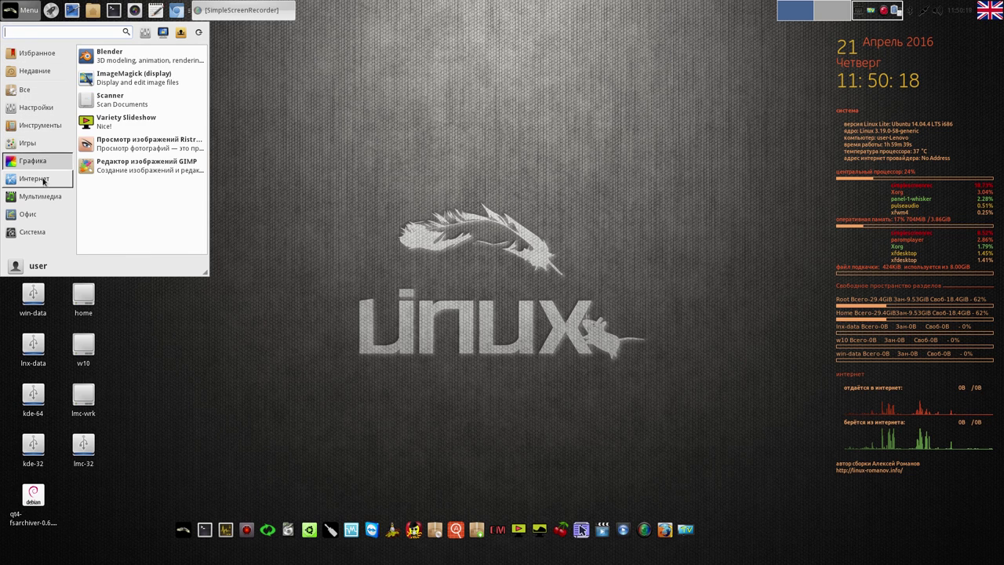
mouse_move(44, 182)
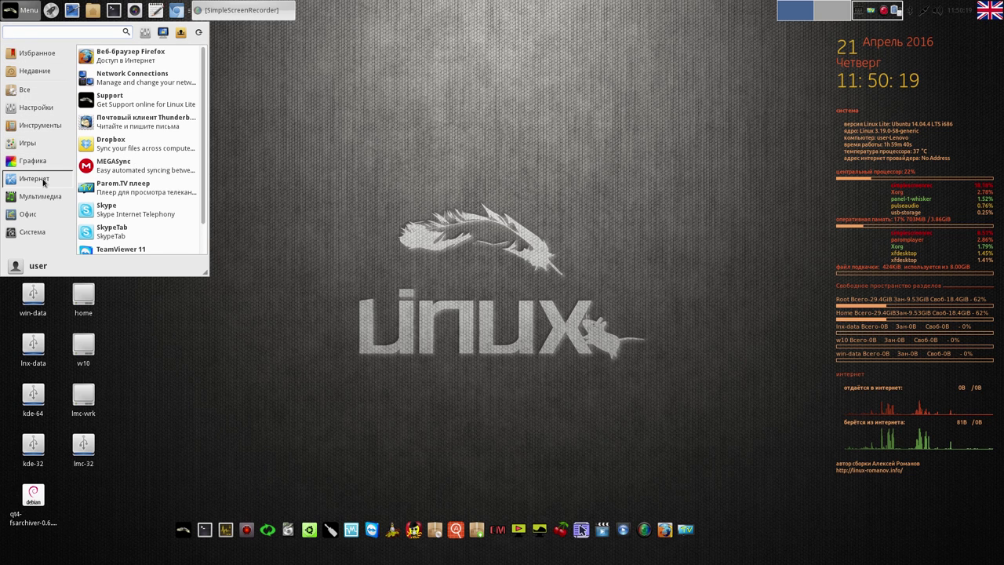
right_click(158, 191)
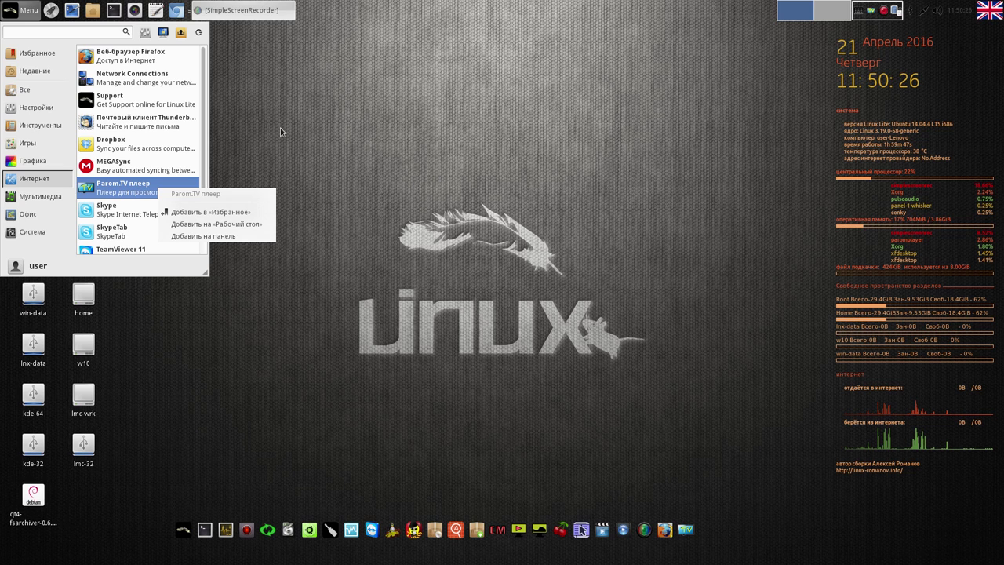
key(Escape)
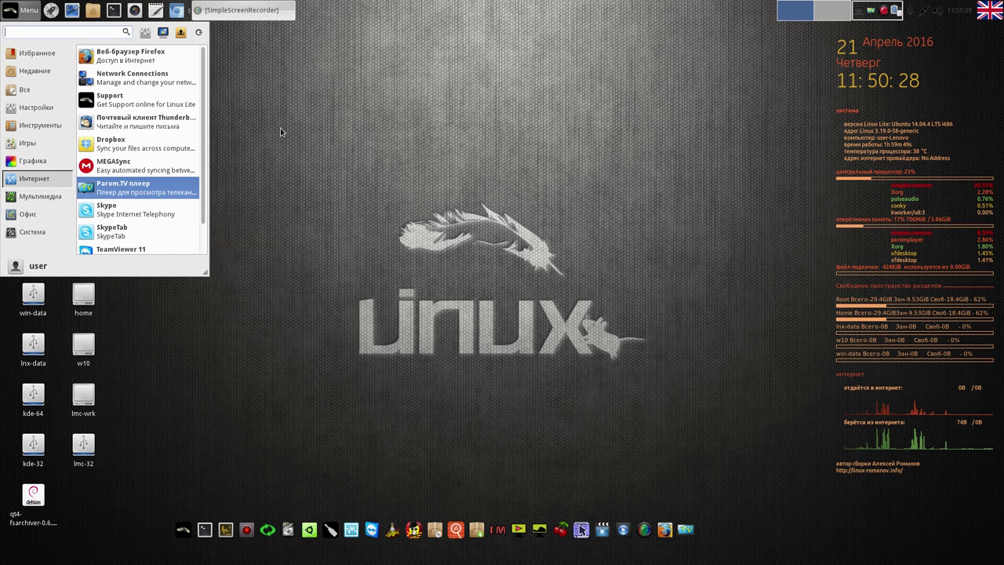
scroll(205, 211, down, 2)
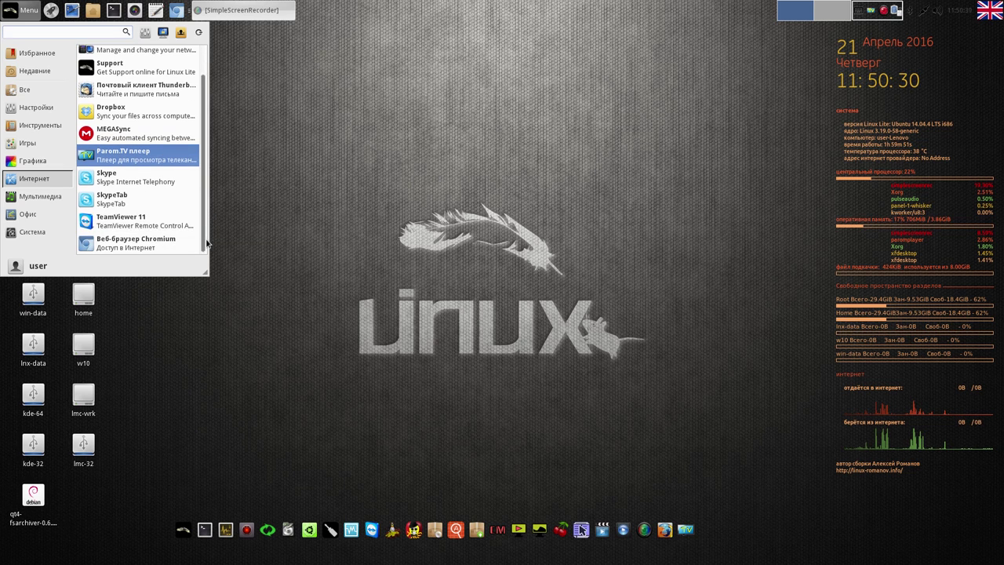
click(343, 206)
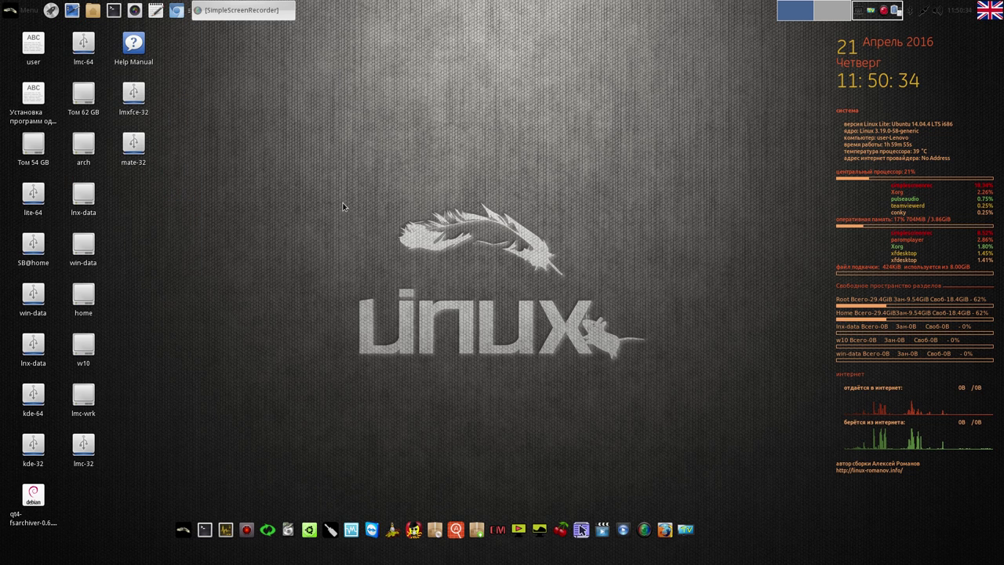